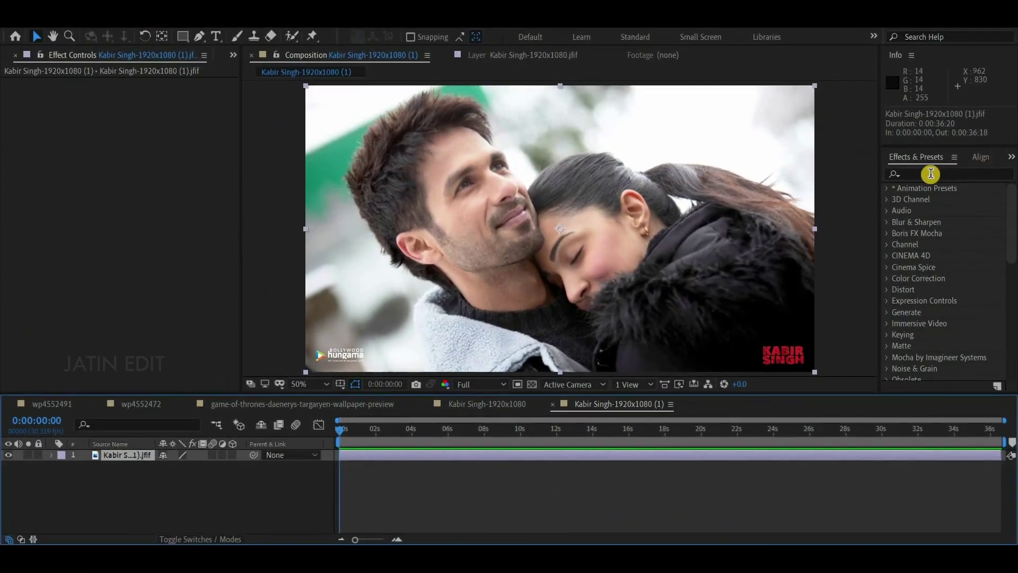
# Find 'magic' in Effects & Presets, put Magic Bullet Looks on the Kabir Singh layer, and open the Looks editor
pyautogui.click(930, 174)
pyautogui.write('magic')
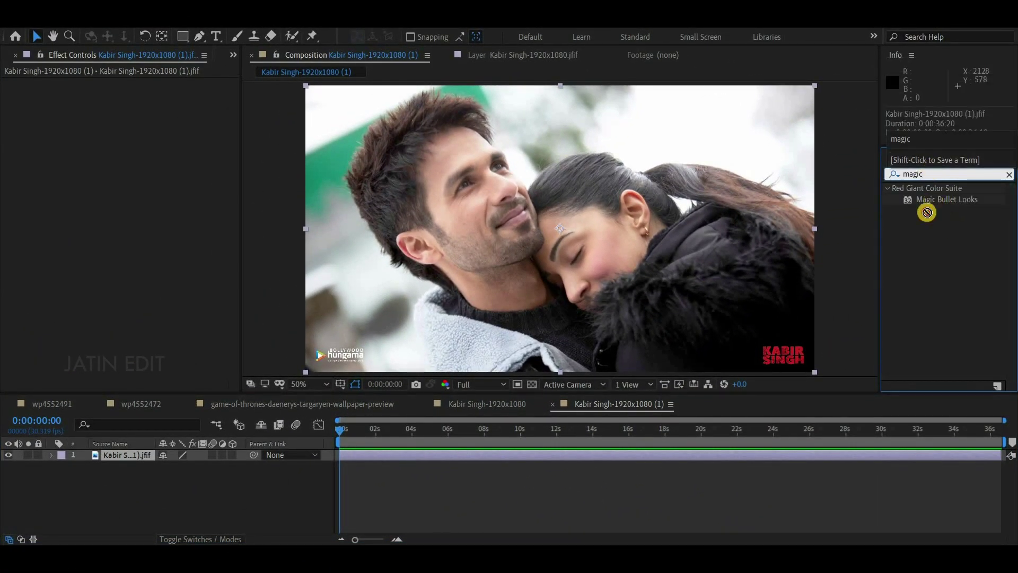
pyautogui.moveTo(933, 200); pyautogui.dragTo(680, 401)
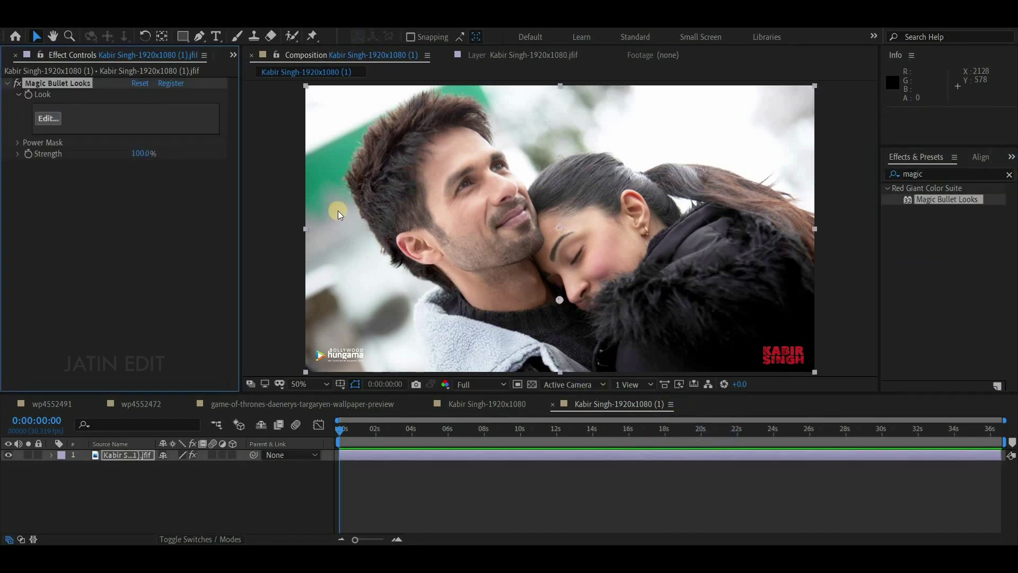
pyautogui.click(47, 117)
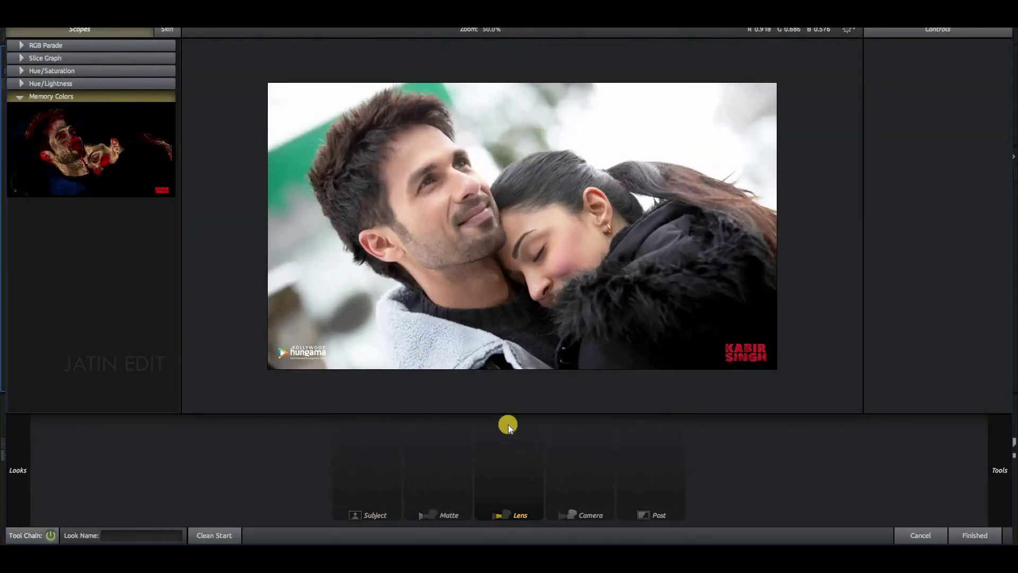
# Browse the Looks tool library through the Subject and Matte categories
pyautogui.moveTo(1003, 472)
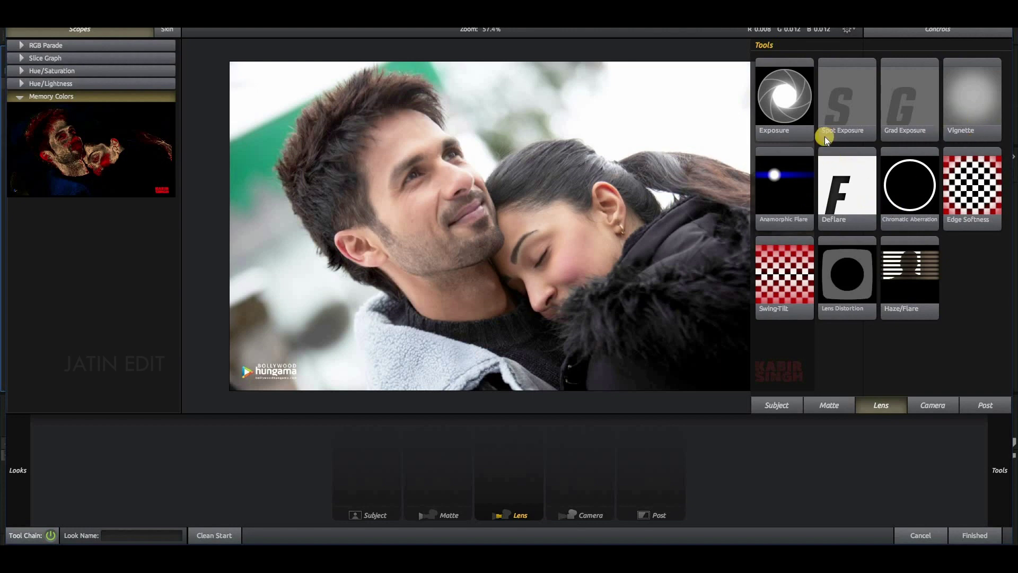
pyautogui.click(769, 406)
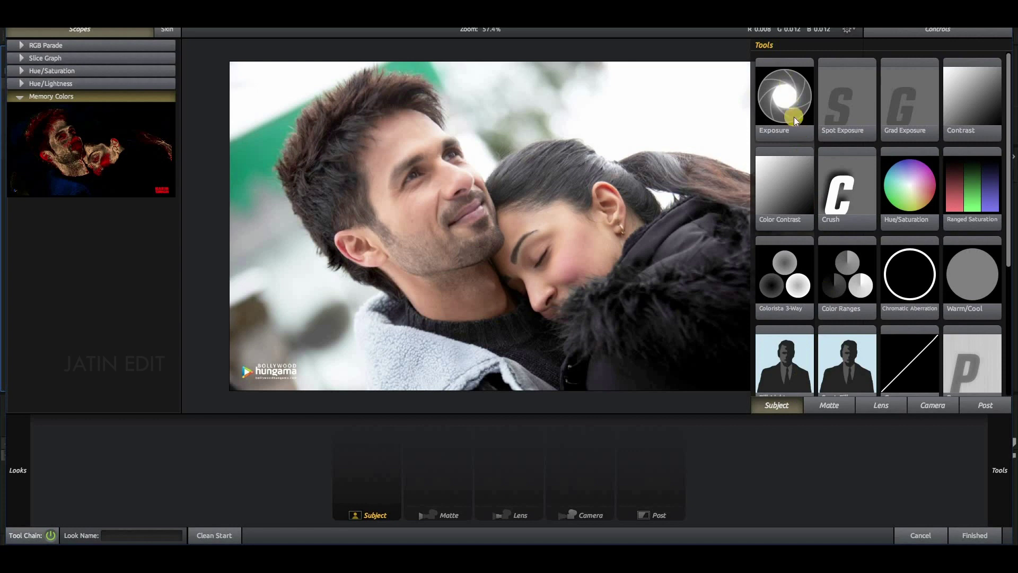
pyautogui.click(830, 409)
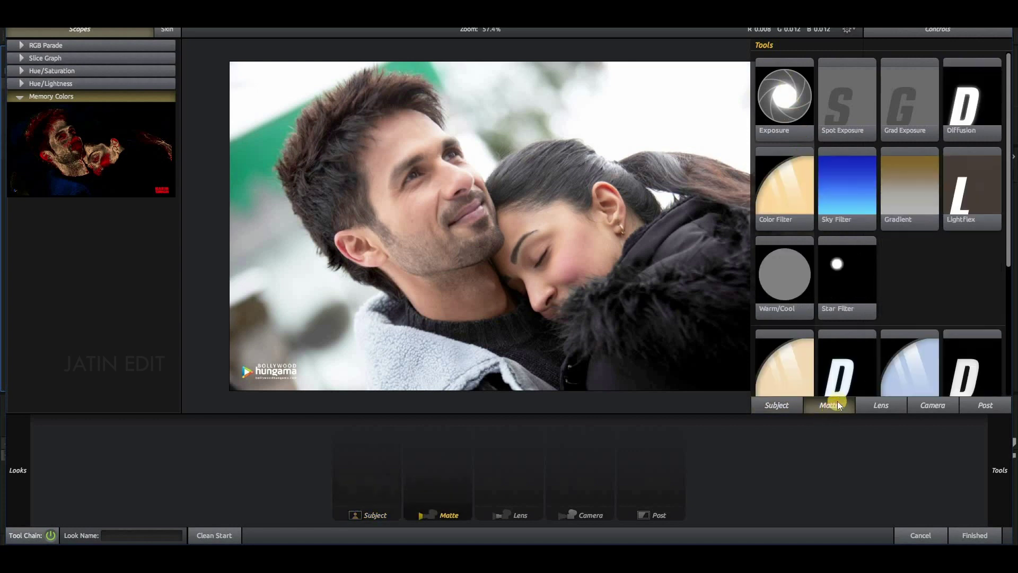
pyautogui.click(1004, 460)
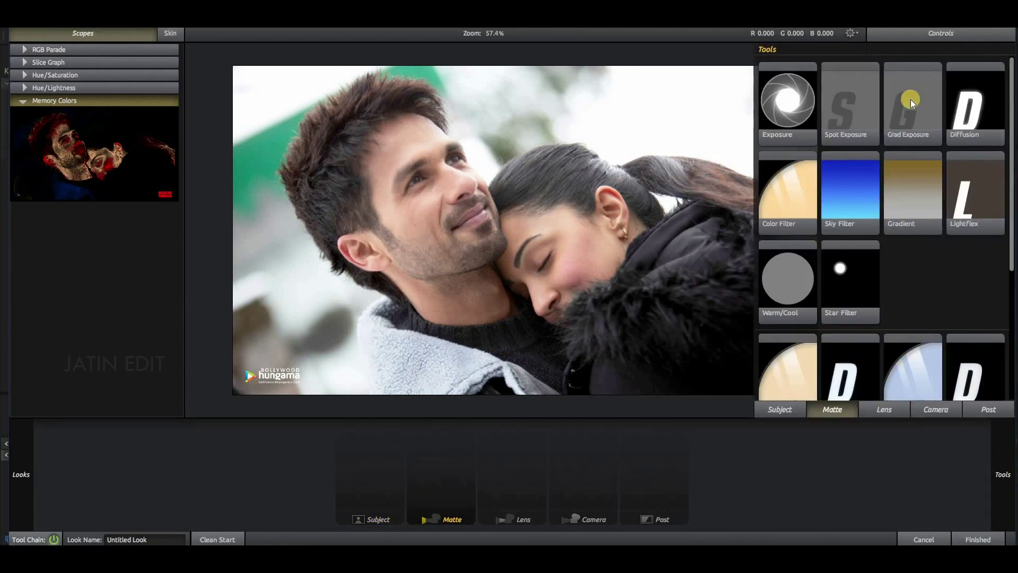
# Add Grad Exposure to the Subject stage and set it to +1.00 stops
pyautogui.moveTo(511, 415); pyautogui.dragTo(373, 460)
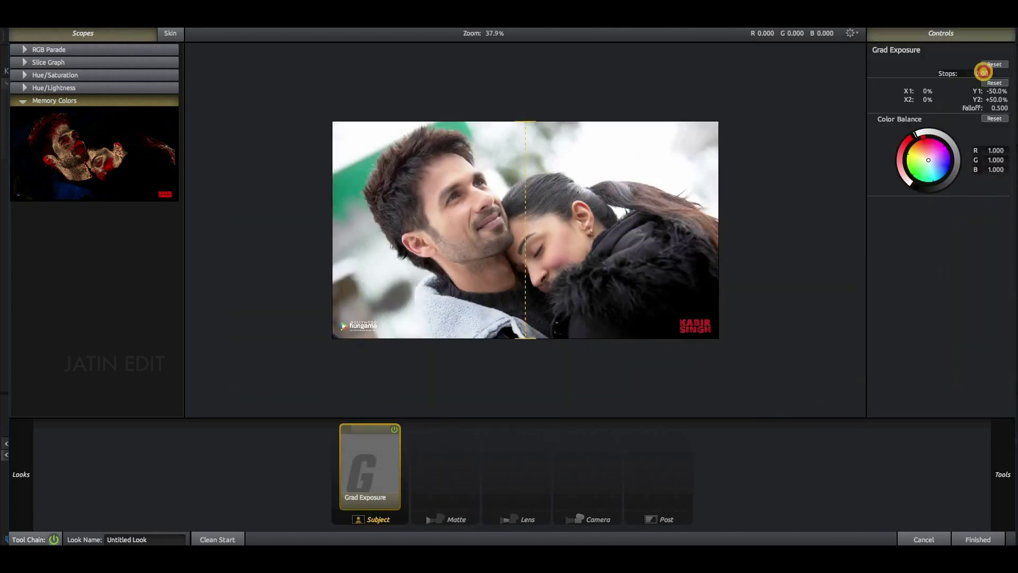
pyautogui.moveTo(983, 72); pyautogui.dragTo(978, 71)
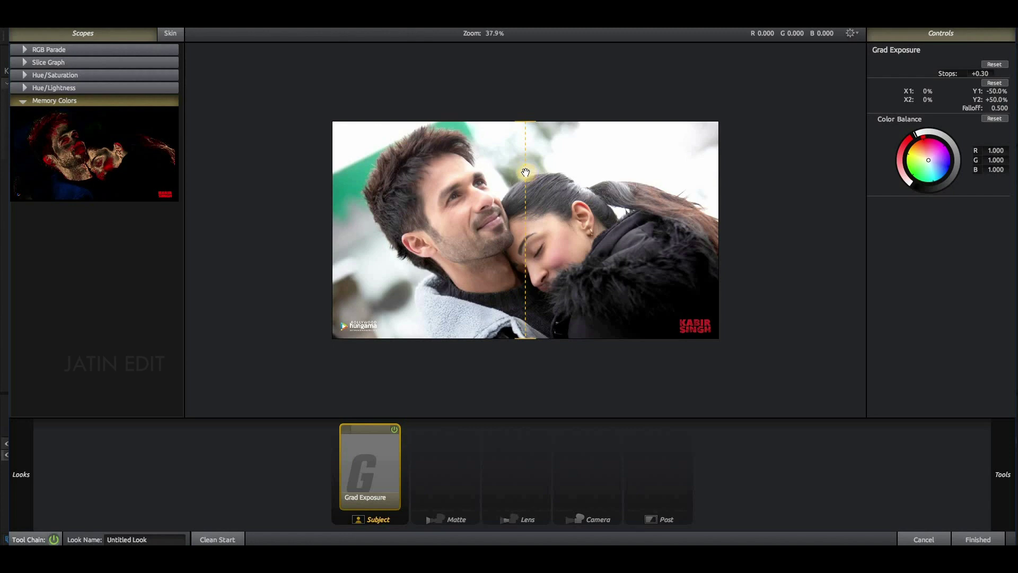
pyautogui.moveTo(525, 172); pyautogui.dragTo(523, 172)
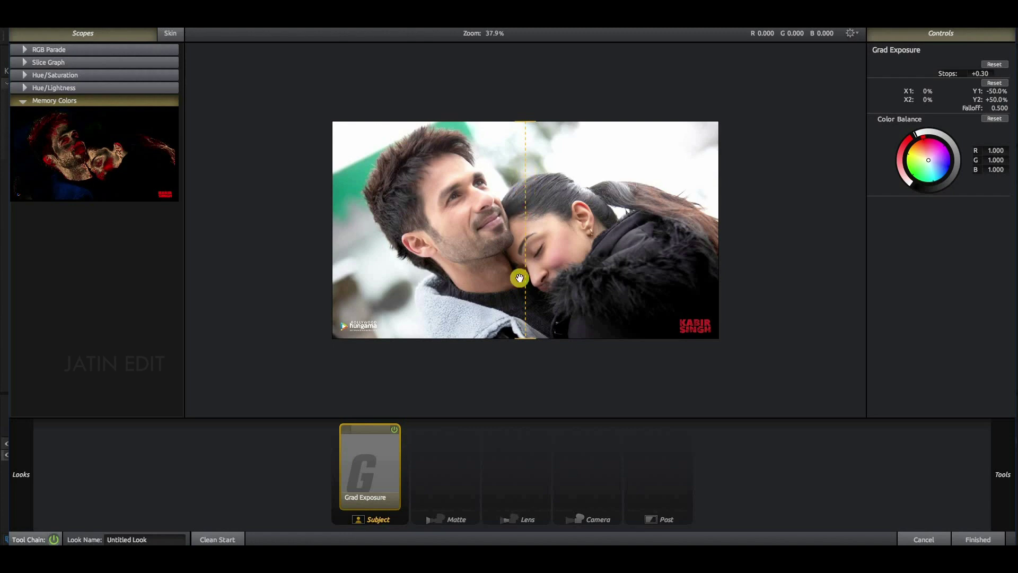
pyautogui.click(523, 173)
pyautogui.write('1')
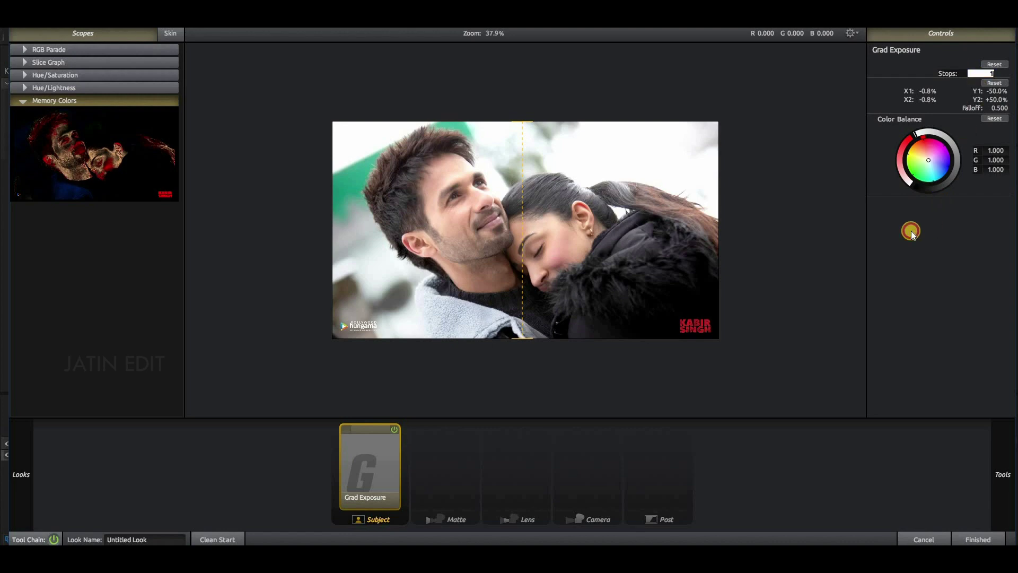
pyautogui.press('Return')
# Reposition the exposure gradient line to run near-vertically across the frame
pyautogui.moveTo(518, 339); pyautogui.dragTo(526, 200)
pyautogui.moveTo(518, 276); pyautogui.dragTo(529, 191)
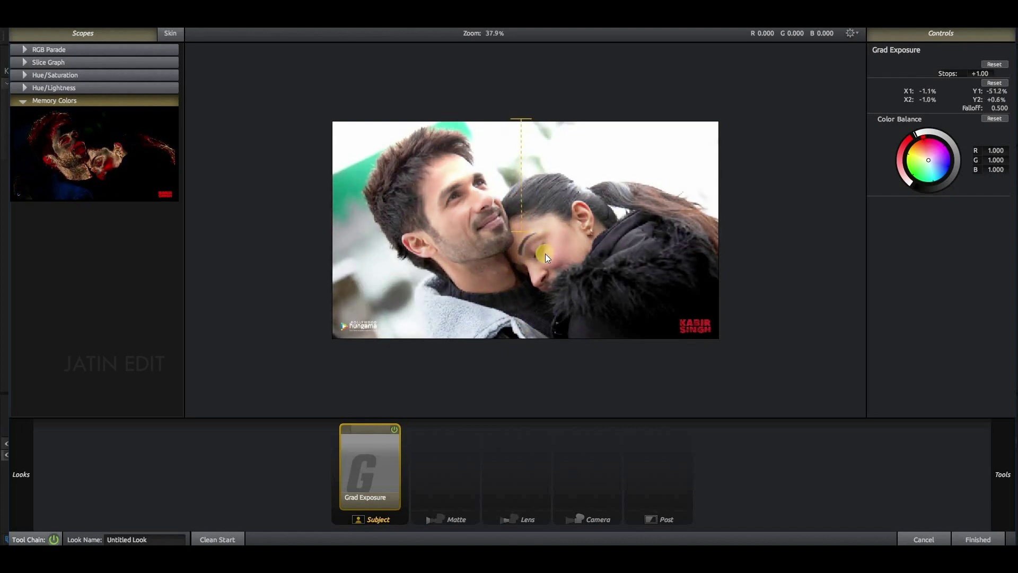
pyautogui.scroll(1, 574, 317)
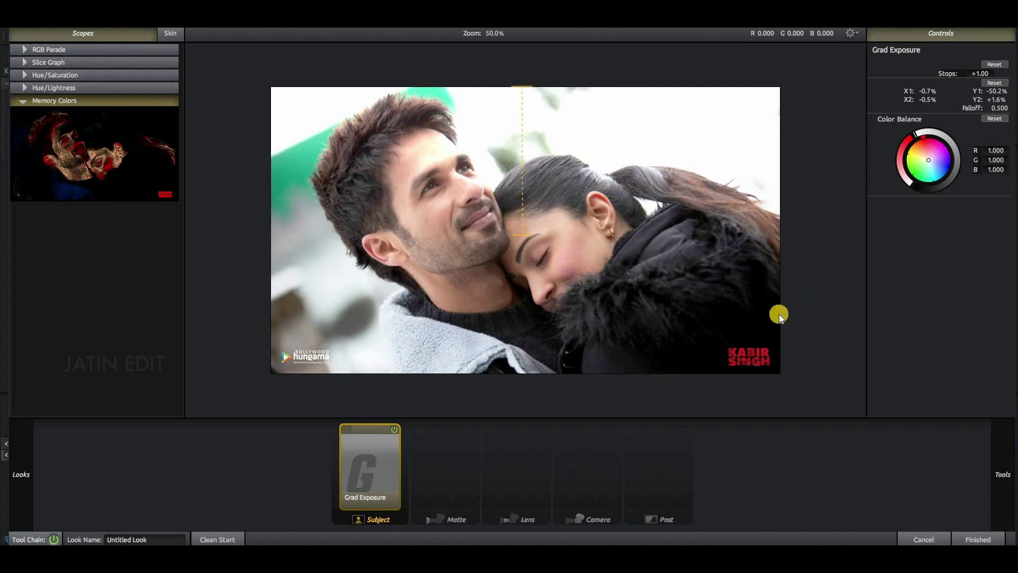
pyautogui.scroll(1, 780, 264)
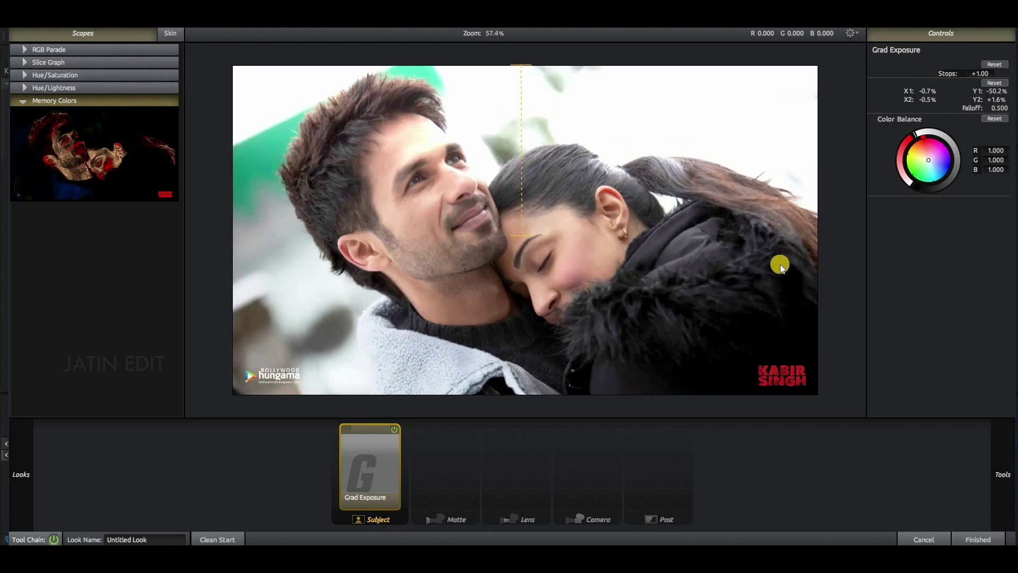
# Add a Vignette from the Lens tools and widen its radius to 1.098
pyautogui.click(1004, 477)
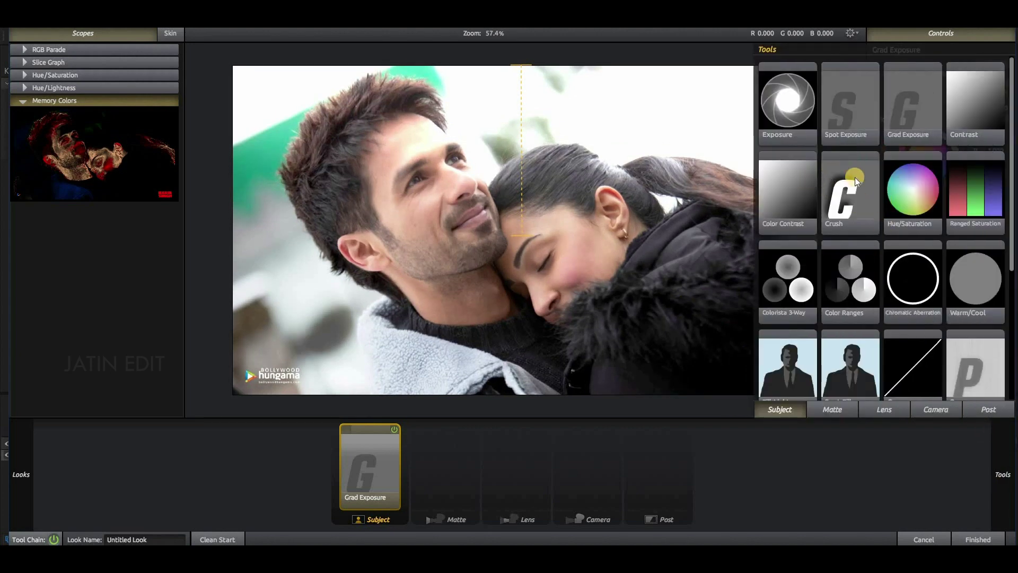
pyautogui.click(884, 409)
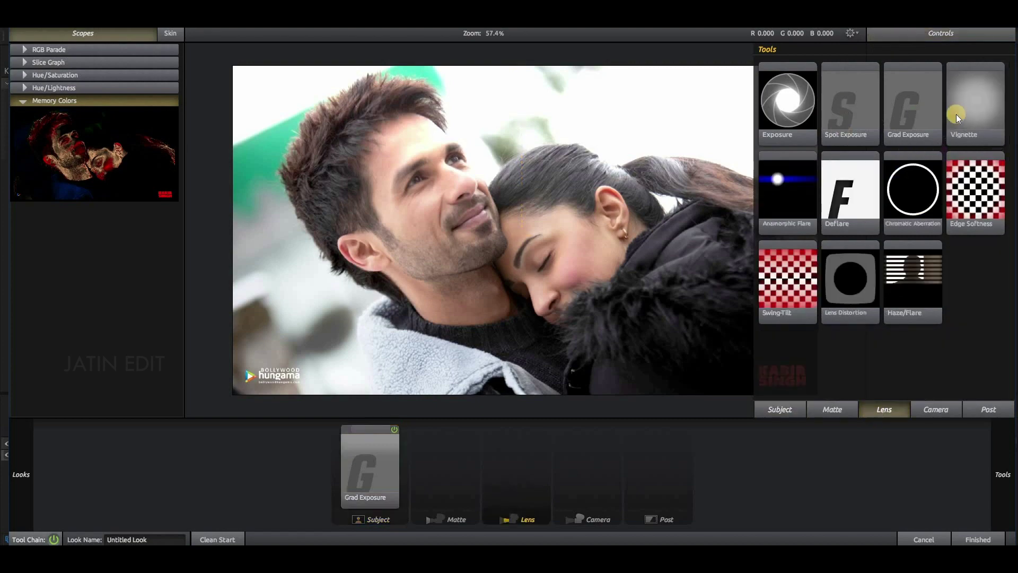
pyautogui.moveTo(962, 111); pyautogui.dragTo(515, 466)
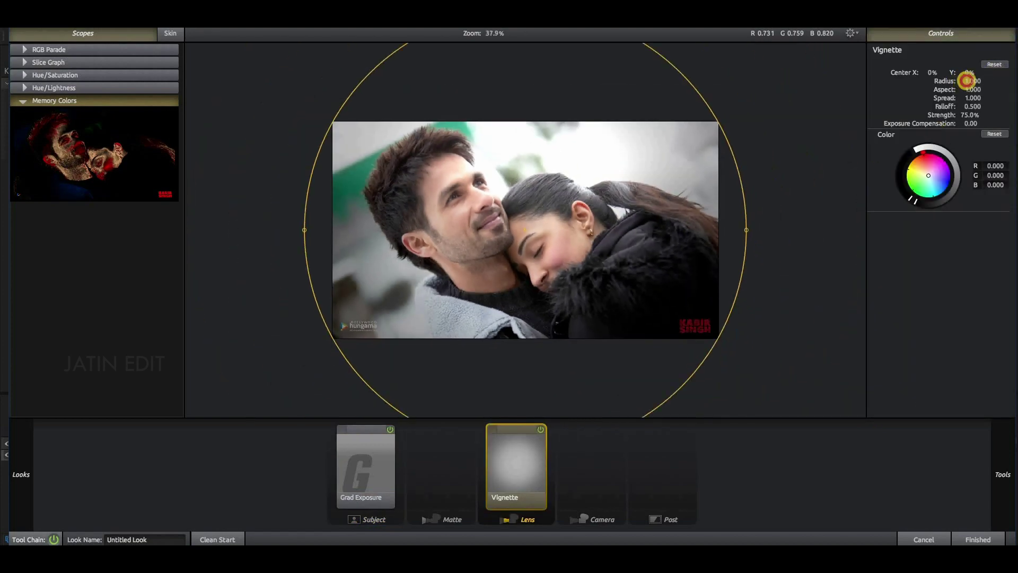
pyautogui.moveTo(966, 81)
pyautogui.mouseDown()
pyautogui.moveTo(922, 94)
pyautogui.moveTo(933, 95)
pyautogui.mouseUp()
# Add Edge Softness to the Lens stage with radius 1.185 and spread 0.275
pyautogui.scroll(2, 655, 269)
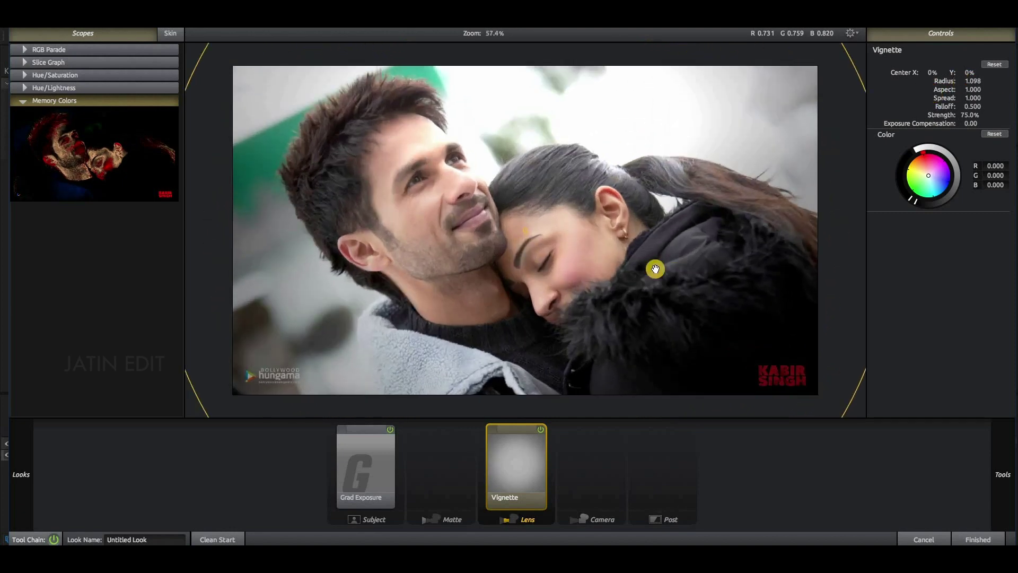
pyautogui.moveTo(999, 456)
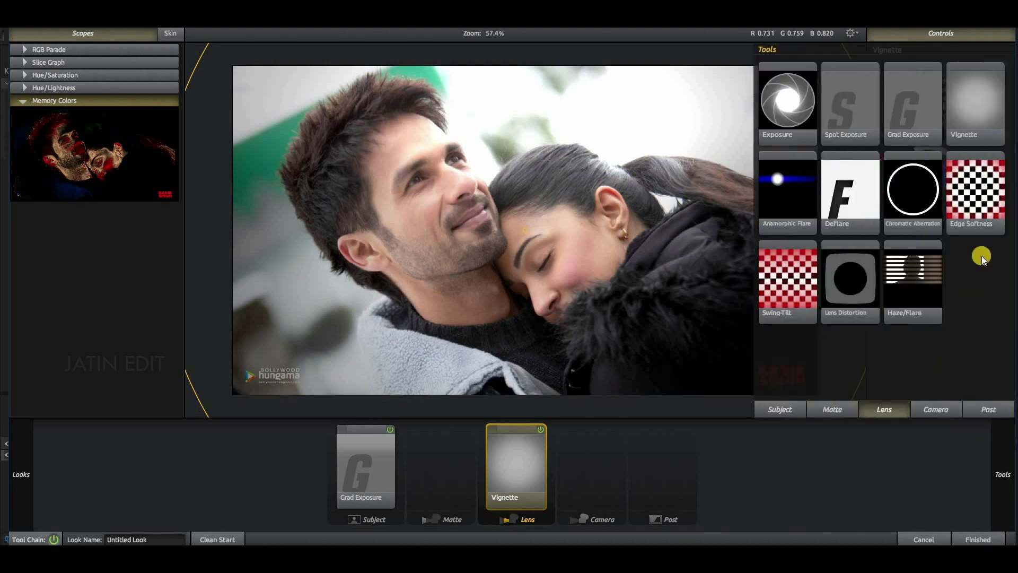
pyautogui.click(621, 484)
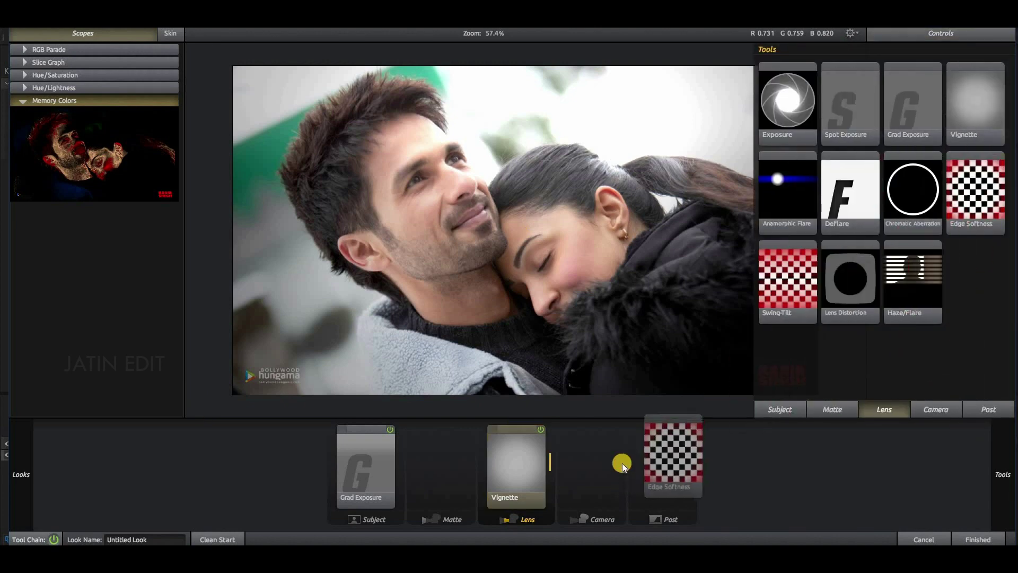
pyautogui.click(536, 437)
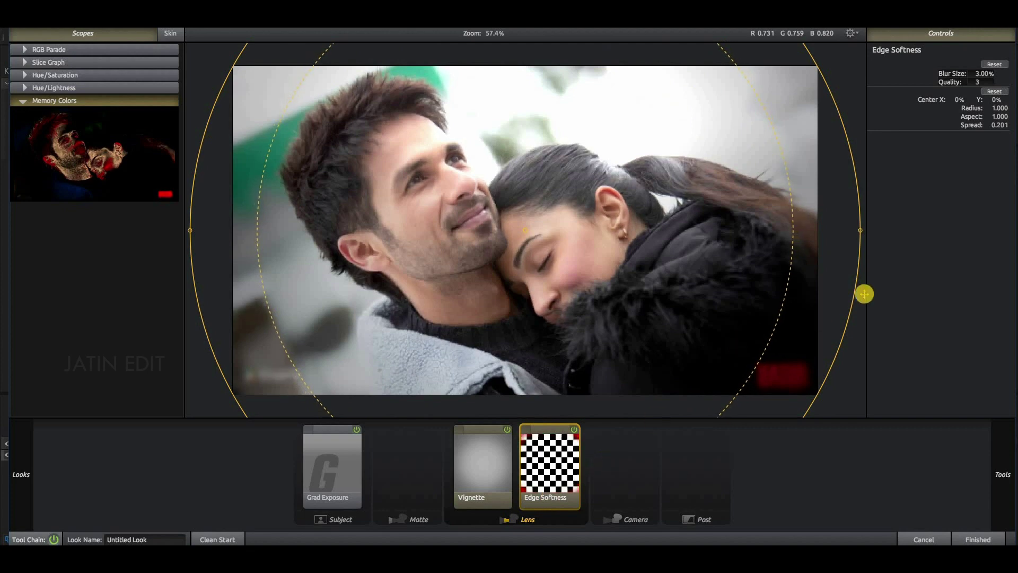
pyautogui.moveTo(1012, 111); pyautogui.dragTo(1015, 109)
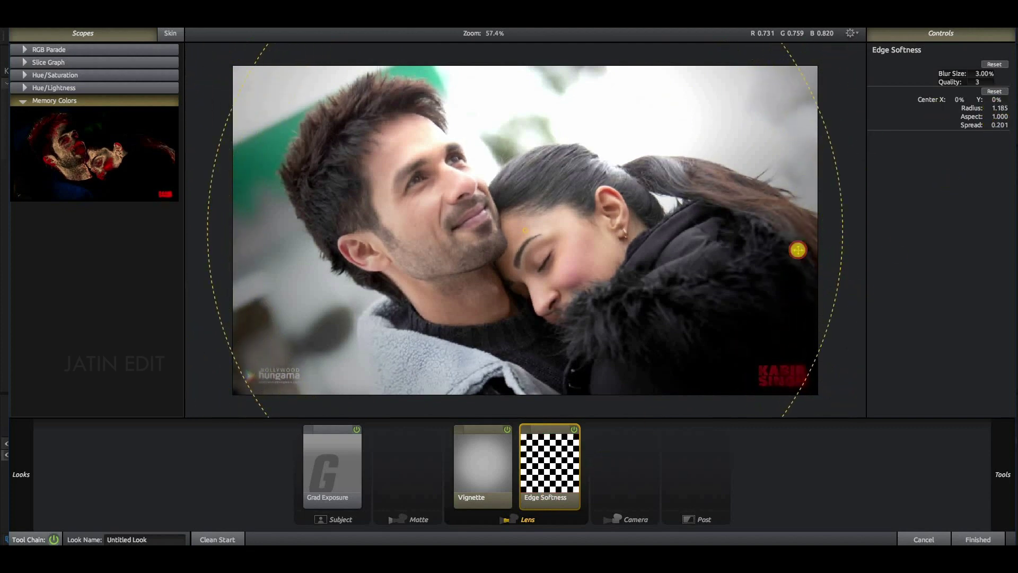
pyautogui.moveTo(798, 250); pyautogui.dragTo(701, 404)
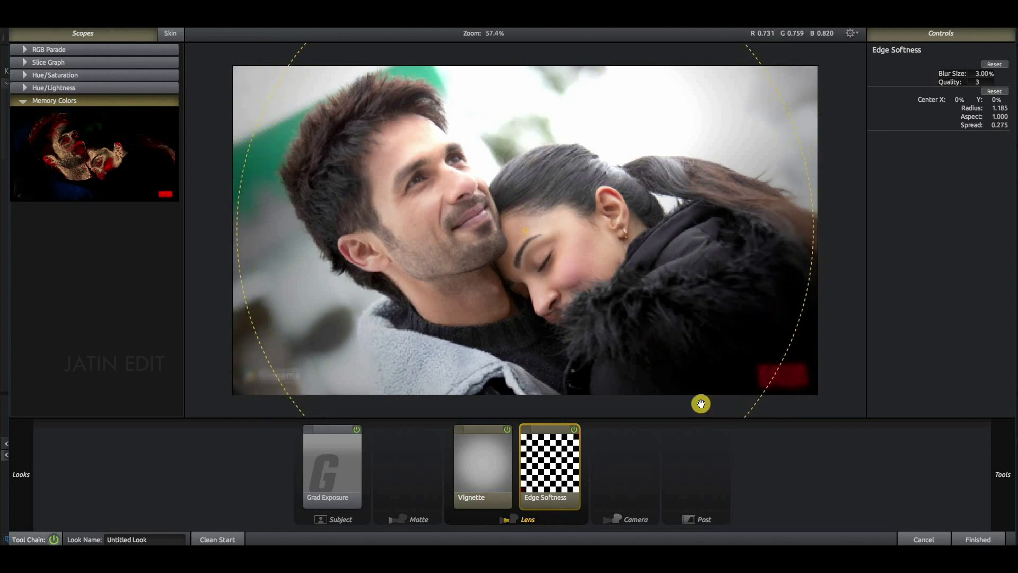
# Add a white Anamorphic Flare with 20.68% size and 1.320 threshold to the Lens chain
pyautogui.moveTo(999, 469)
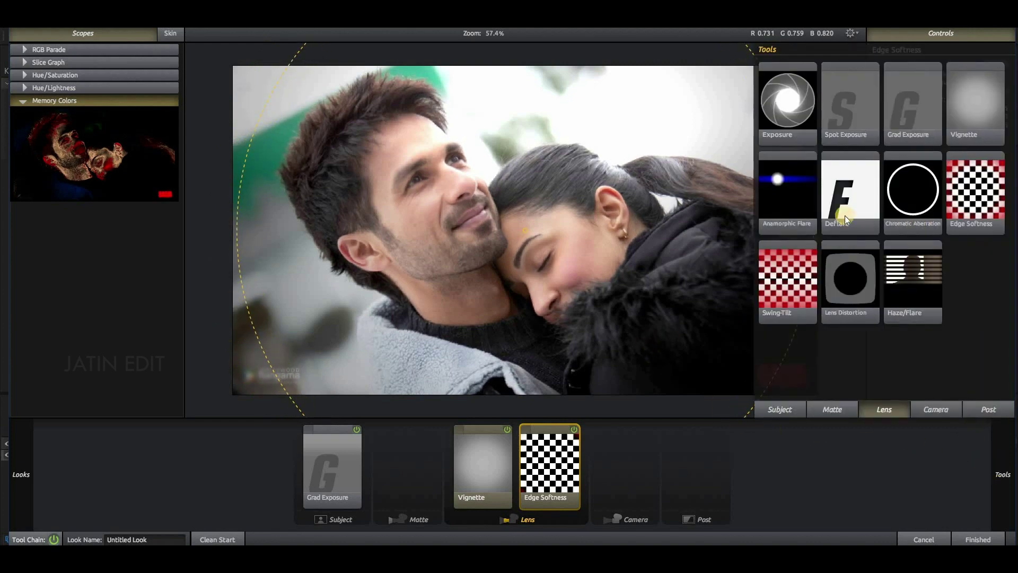
pyautogui.moveTo(787, 202); pyautogui.dragTo(618, 507)
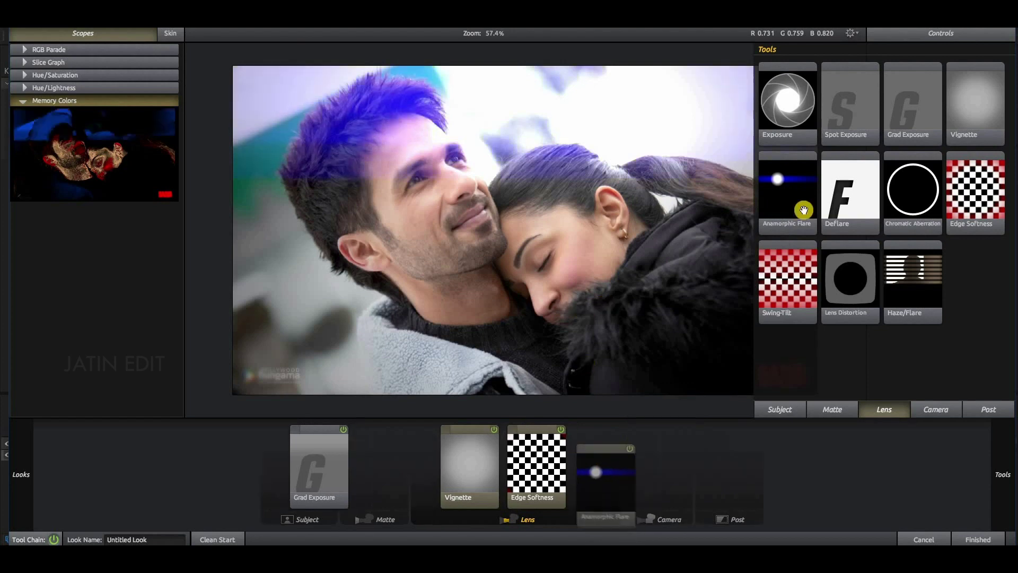
pyautogui.moveTo(978, 74); pyautogui.dragTo(986, 74)
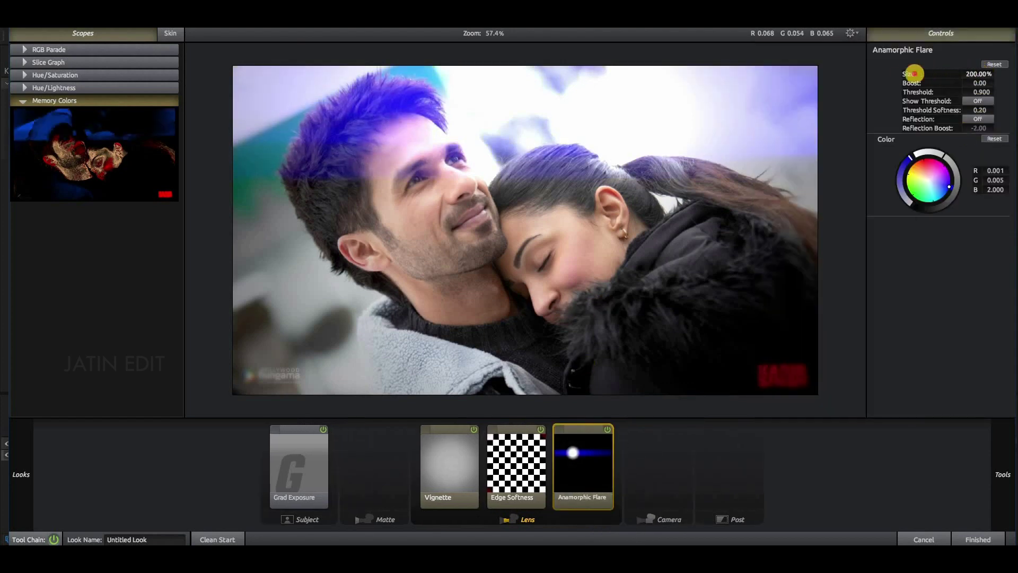
pyautogui.moveTo(913, 74); pyautogui.dragTo(982, 74)
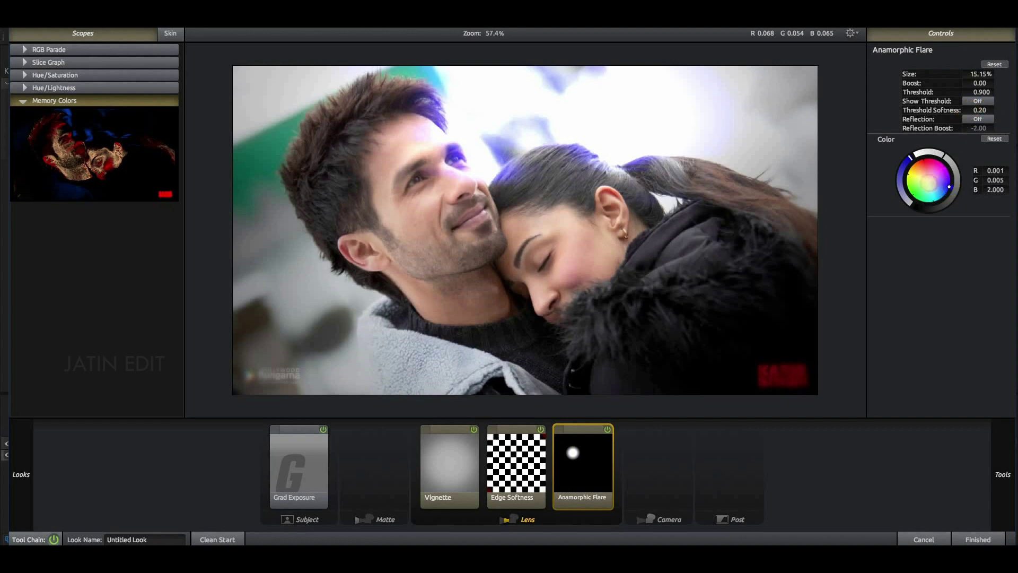
pyautogui.moveTo(924, 173); pyautogui.dragTo(693, 97)
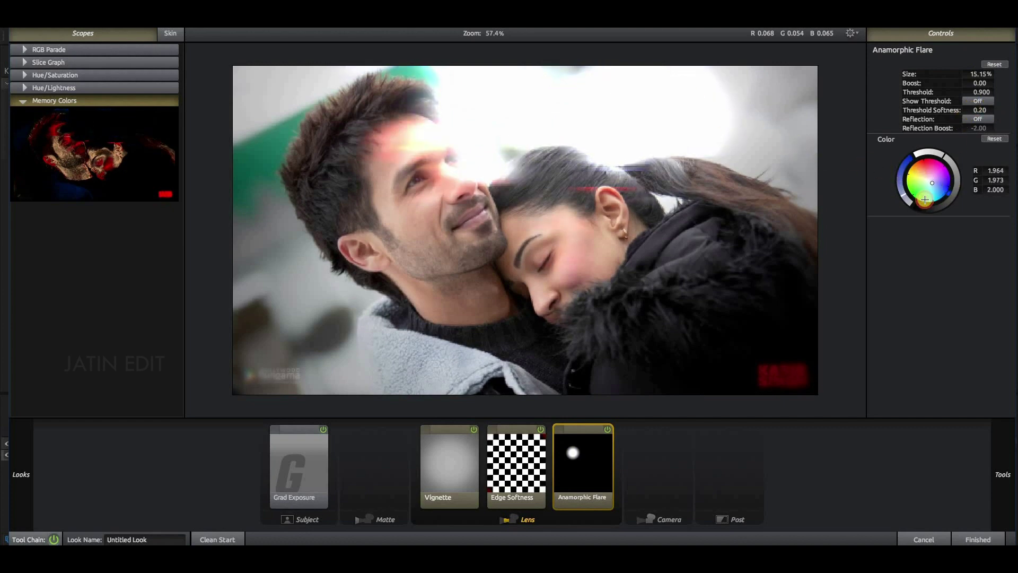
pyautogui.moveTo(925, 200); pyautogui.dragTo(929, 181)
pyautogui.moveTo(975, 70)
pyautogui.mouseDown()
pyautogui.moveTo(950, 79)
pyautogui.moveTo(999, 91)
pyautogui.mouseUp()
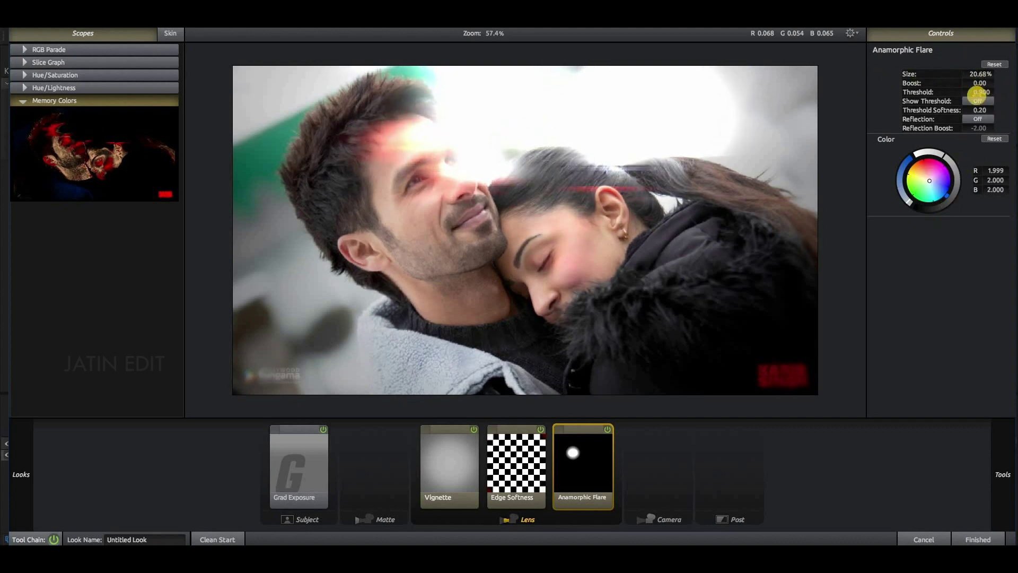
pyautogui.moveTo(964, 92); pyautogui.dragTo(999, 96)
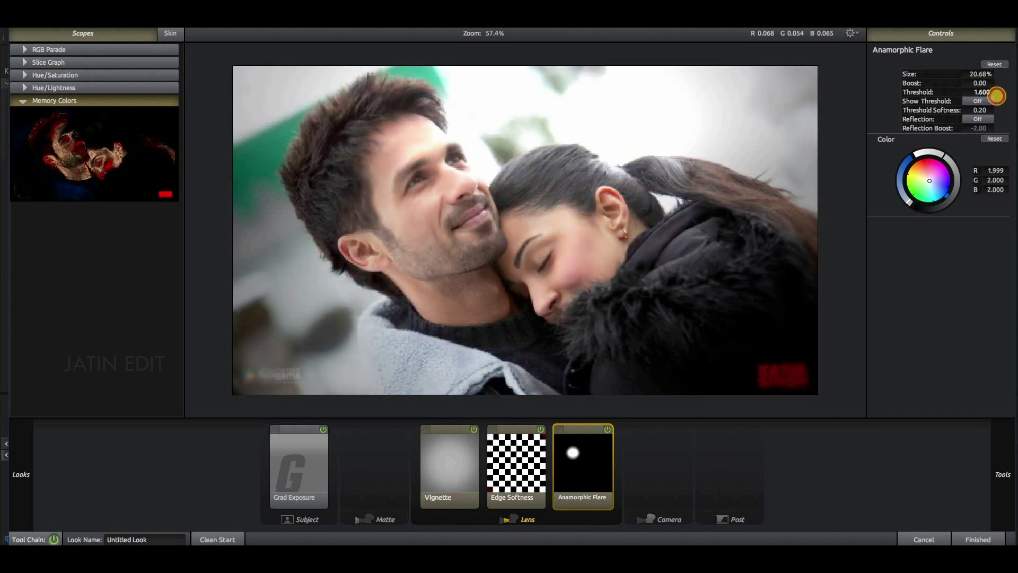
pyautogui.moveTo(997, 95); pyautogui.dragTo(848, 102)
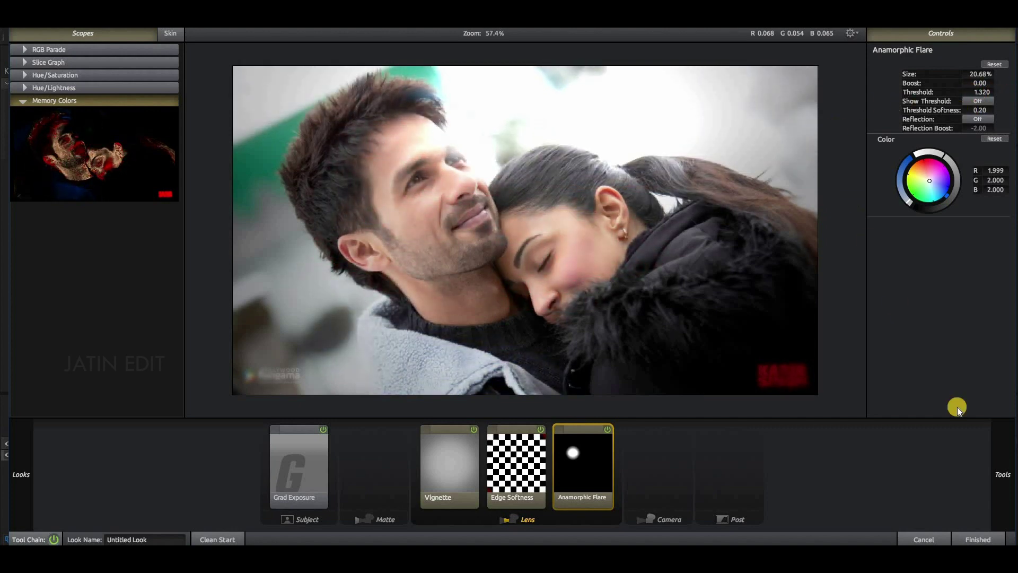
# Add Haze/Flare after the Anamorphic Flare and lower its spillage from 17% to 12%
pyautogui.moveTo(1001, 476)
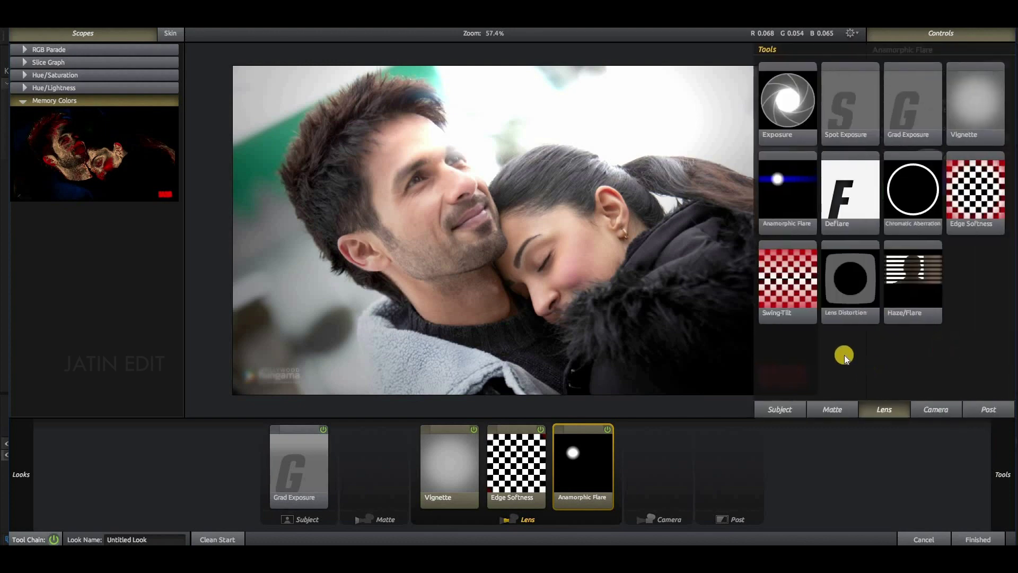
pyautogui.moveTo(898, 288); pyautogui.dragTo(666, 448)
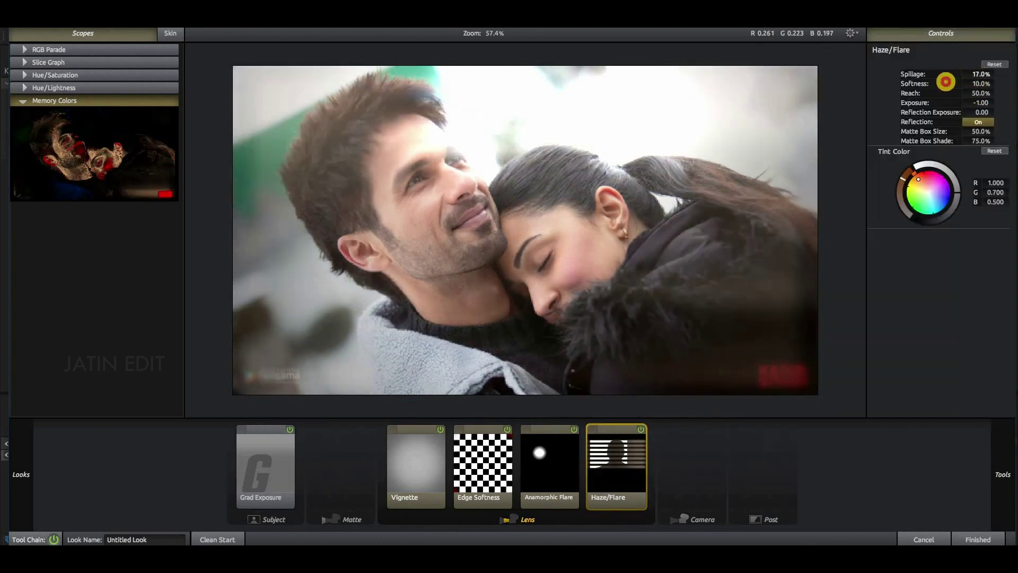
pyautogui.moveTo(945, 81); pyautogui.dragTo(945, 81)
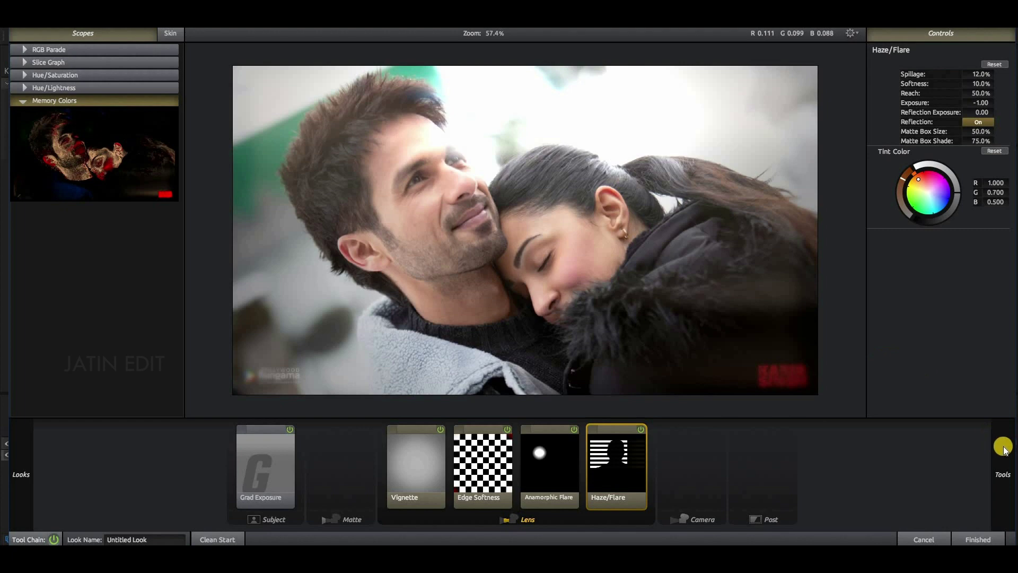
pyautogui.moveTo(1004, 447)
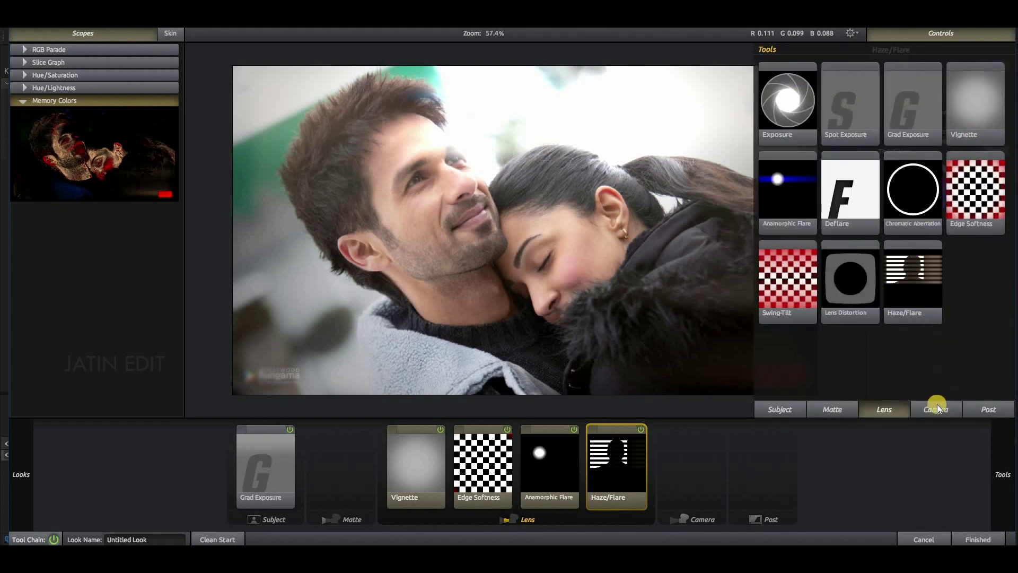
# Add a Pop tool to the Post stage and set its amount to +50%
pyautogui.click(950, 409)
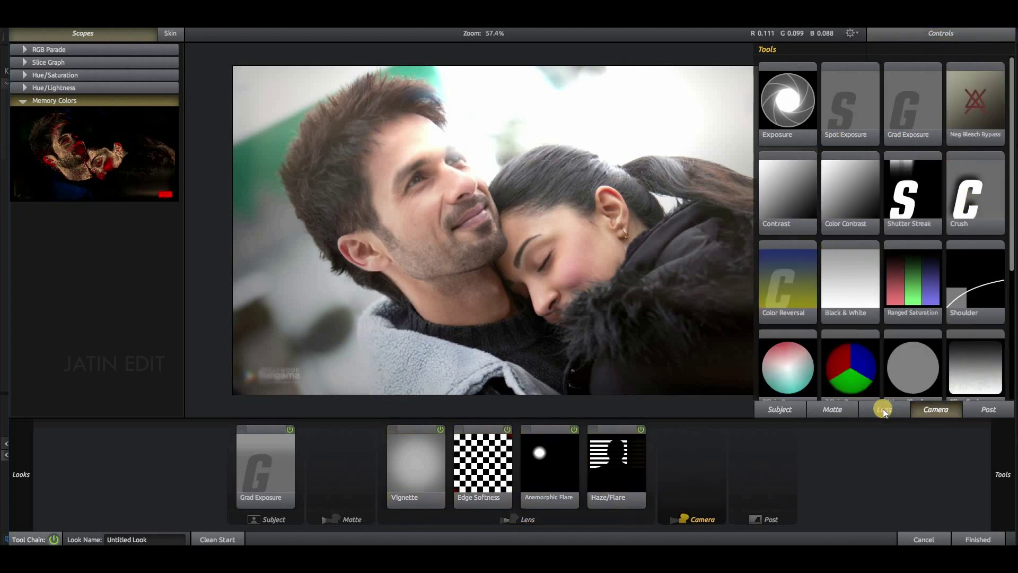
pyautogui.click(978, 411)
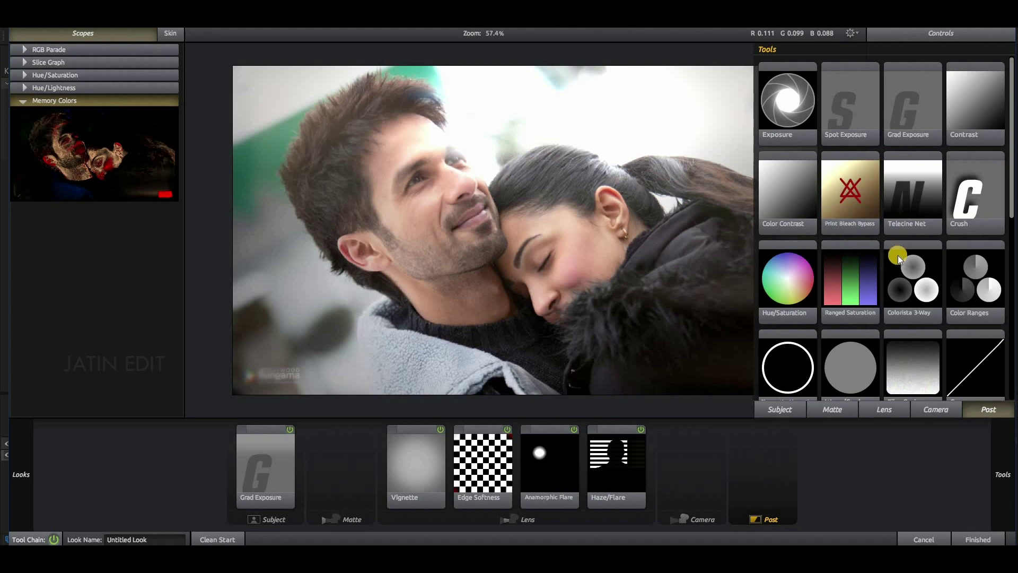
pyautogui.scroll(-3, 898, 256)
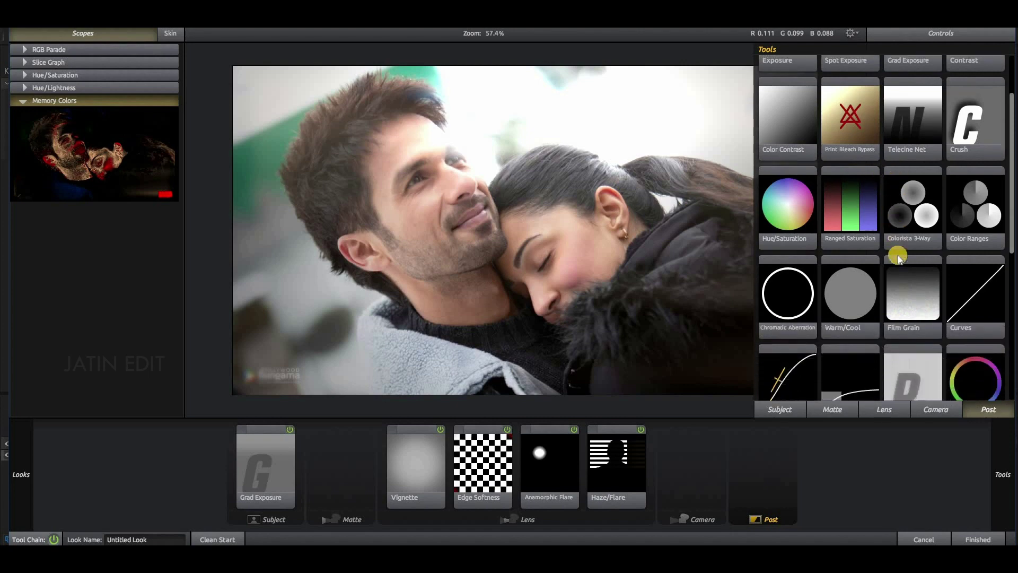
pyautogui.moveTo(920, 306); pyautogui.dragTo(656, 484)
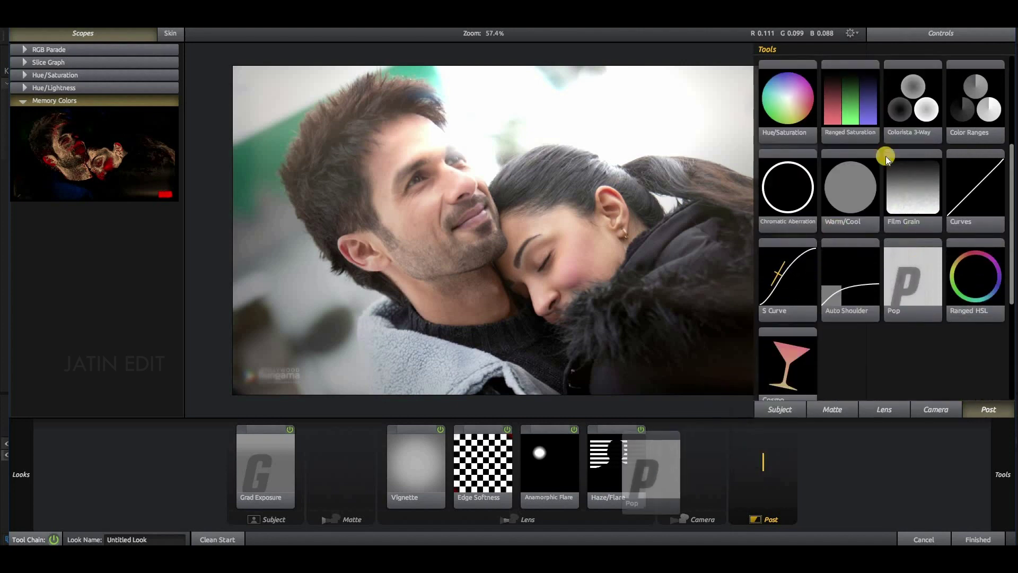
pyautogui.moveTo(975, 73); pyautogui.dragTo(981, 71)
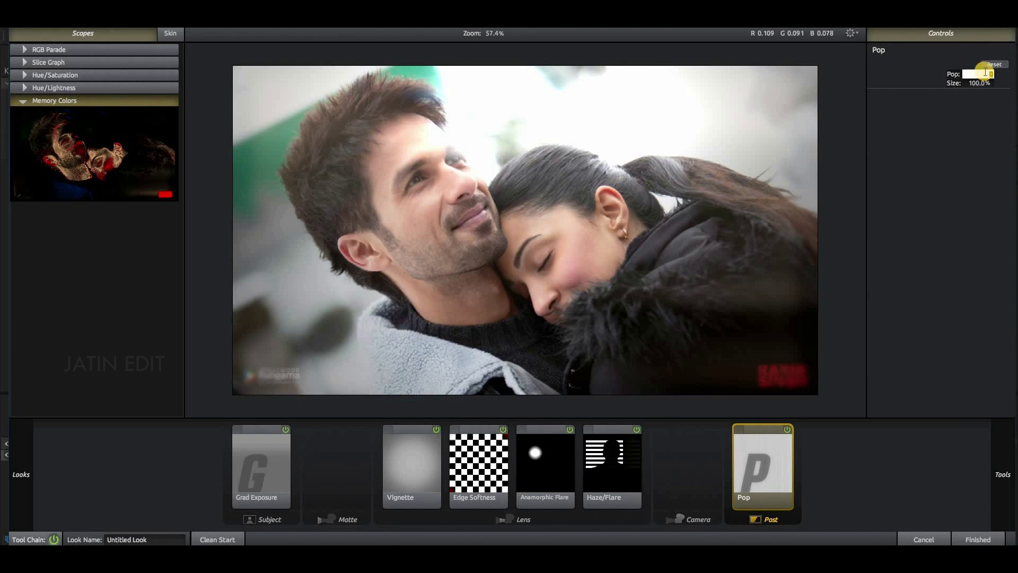
pyautogui.write('50')
pyautogui.press('Return')
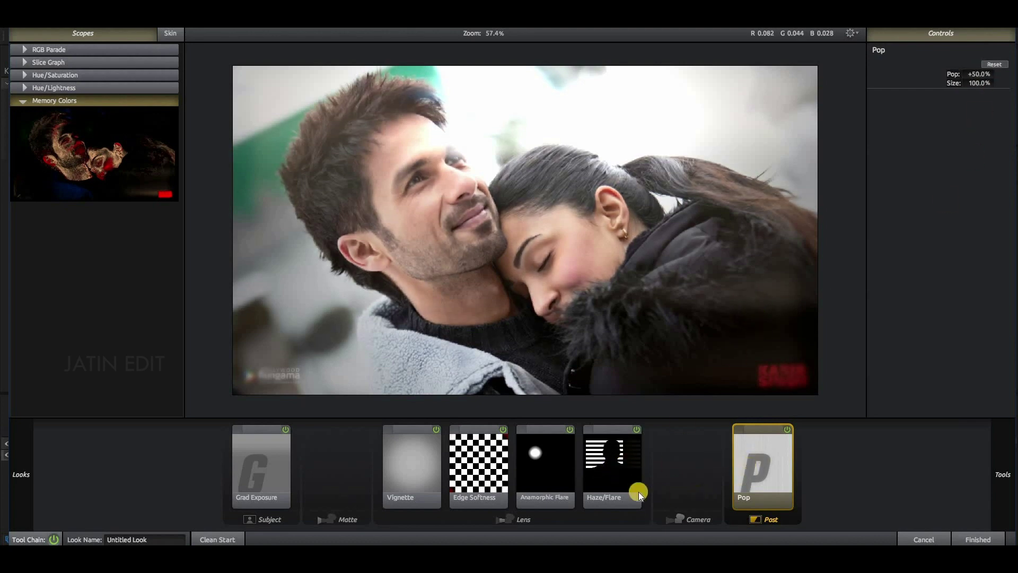
pyautogui.moveTo(999, 477)
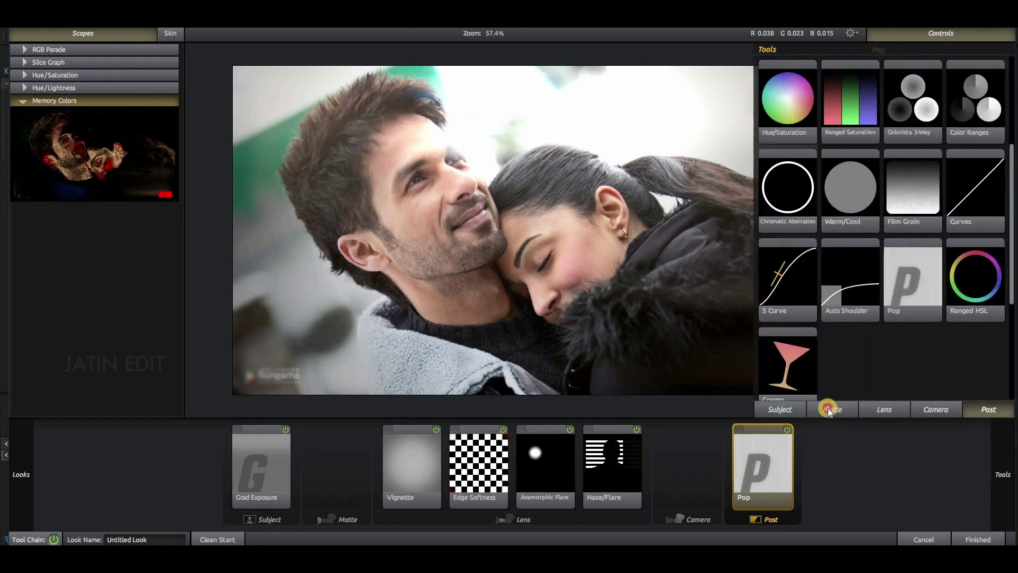
# Add Diffusion to the Matte stage and shrink its size to 3.45%
pyautogui.click(871, 406)
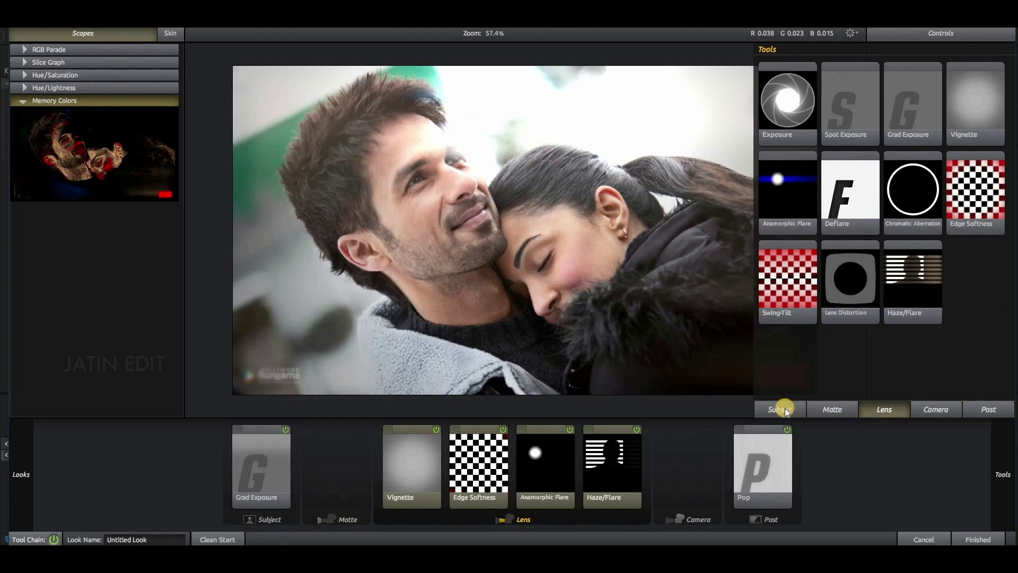
pyautogui.click(785, 408)
pyautogui.click(785, 409)
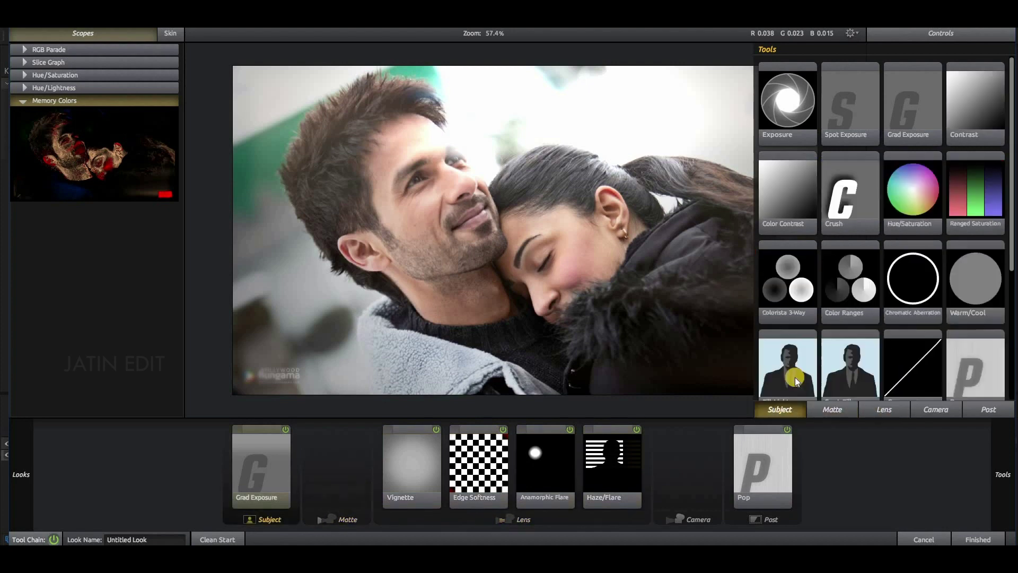
pyautogui.scroll(-5, 857, 285)
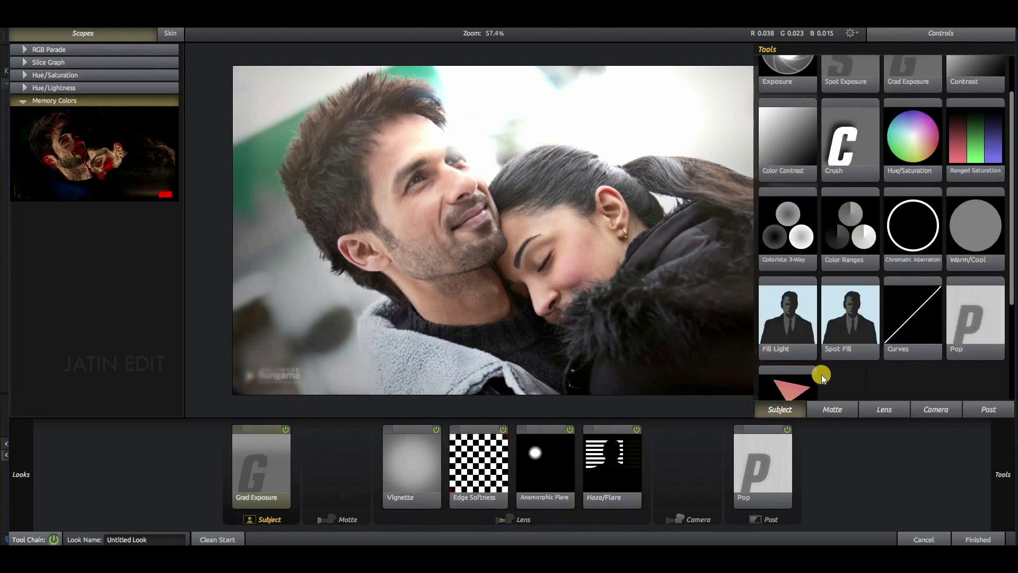
pyautogui.click(832, 409)
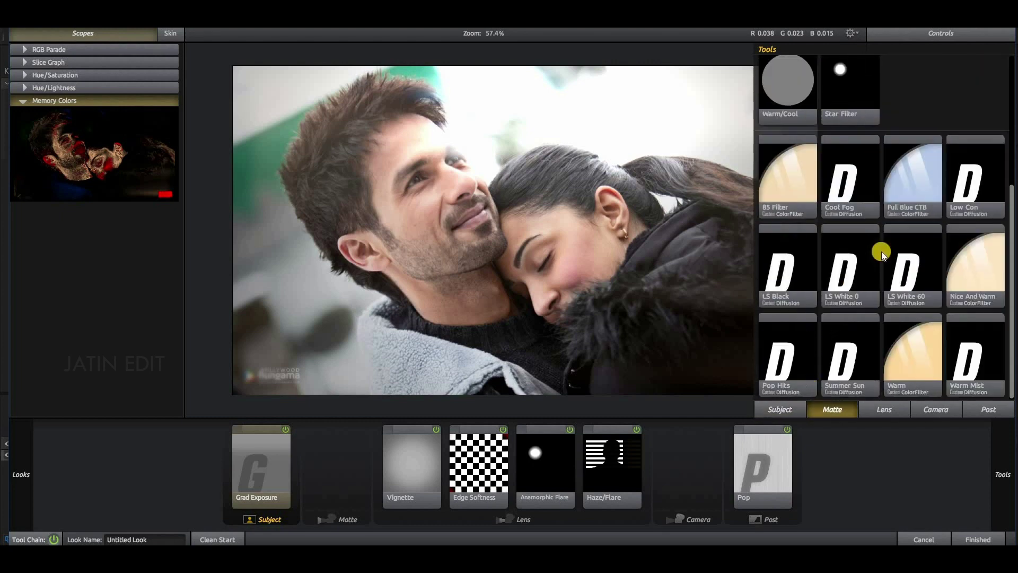
pyautogui.scroll(2, 881, 251)
pyautogui.scroll(2, 881, 253)
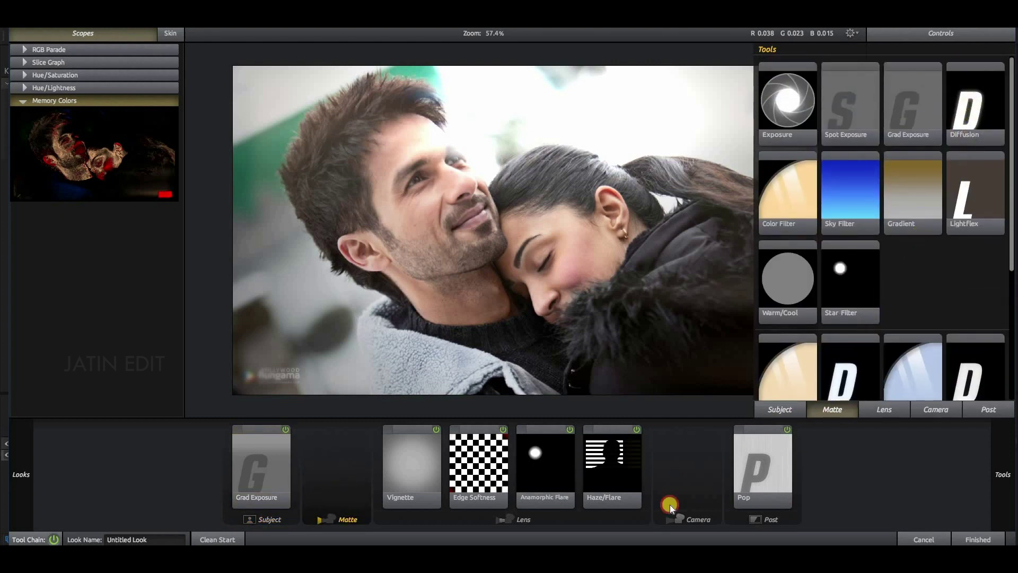
pyautogui.moveTo(670, 504); pyautogui.dragTo(596, 432)
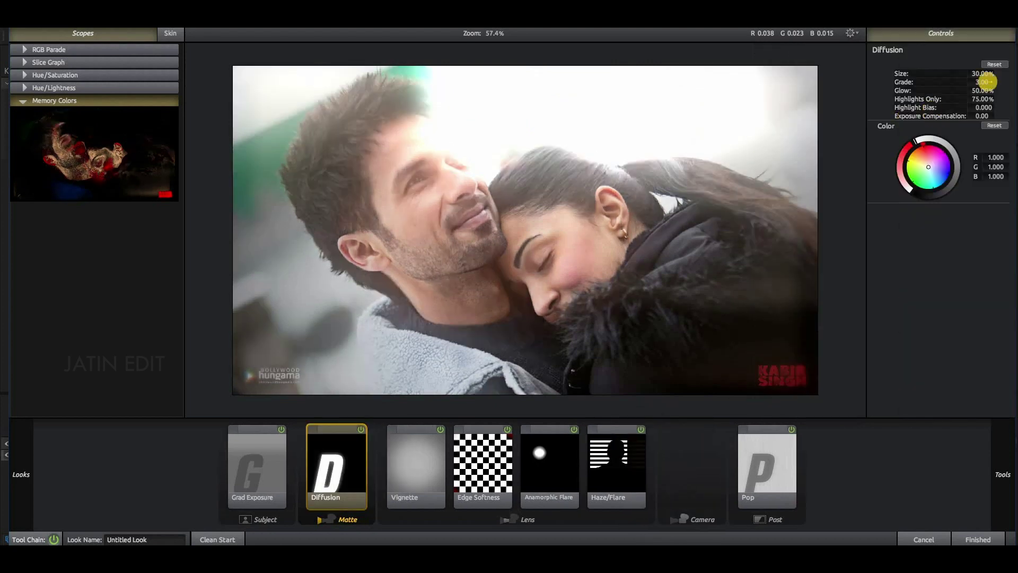
pyautogui.moveTo(940, 73); pyautogui.dragTo(957, 71)
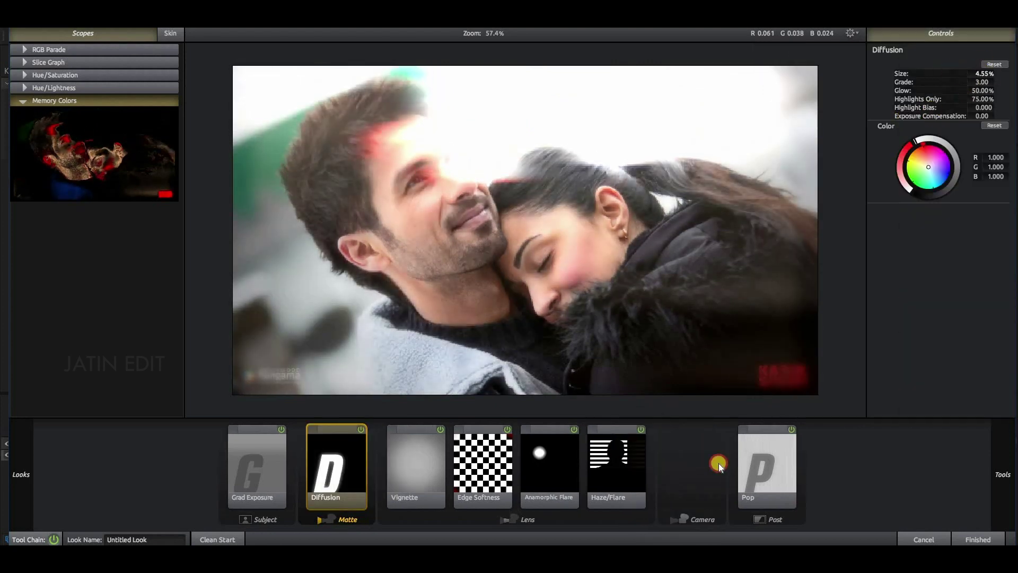
# Switch off the Anamorphic Flare and lower the Diffusion glow to 5%
pyautogui.click(641, 428)
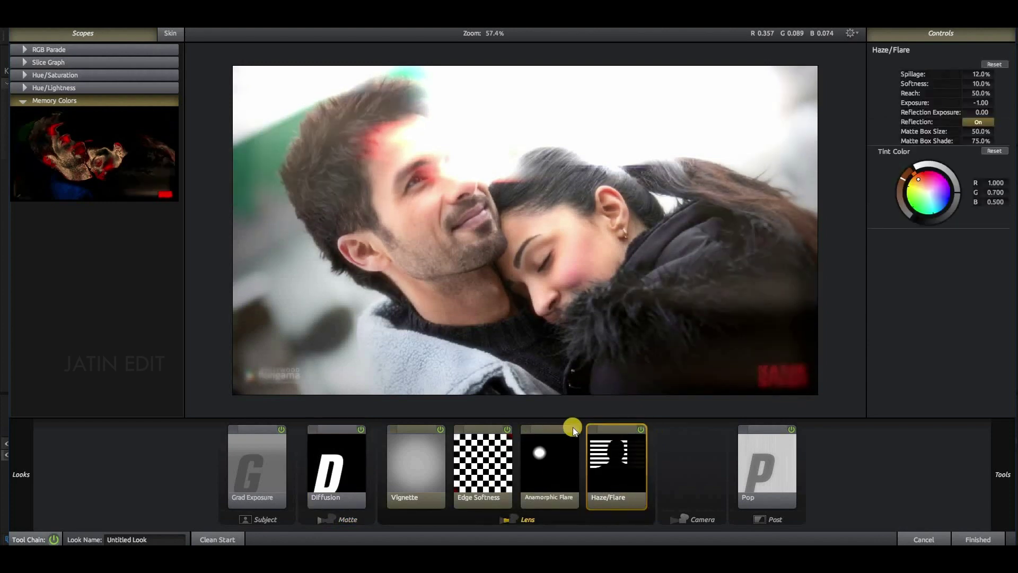
pyautogui.click(569, 428)
pyautogui.click(335, 470)
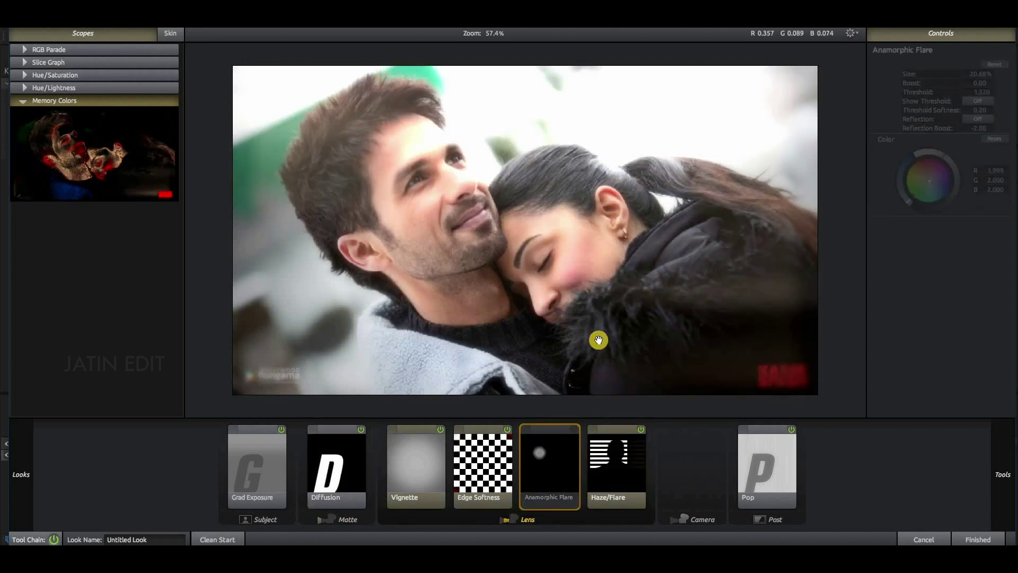
pyautogui.moveTo(1007, 76)
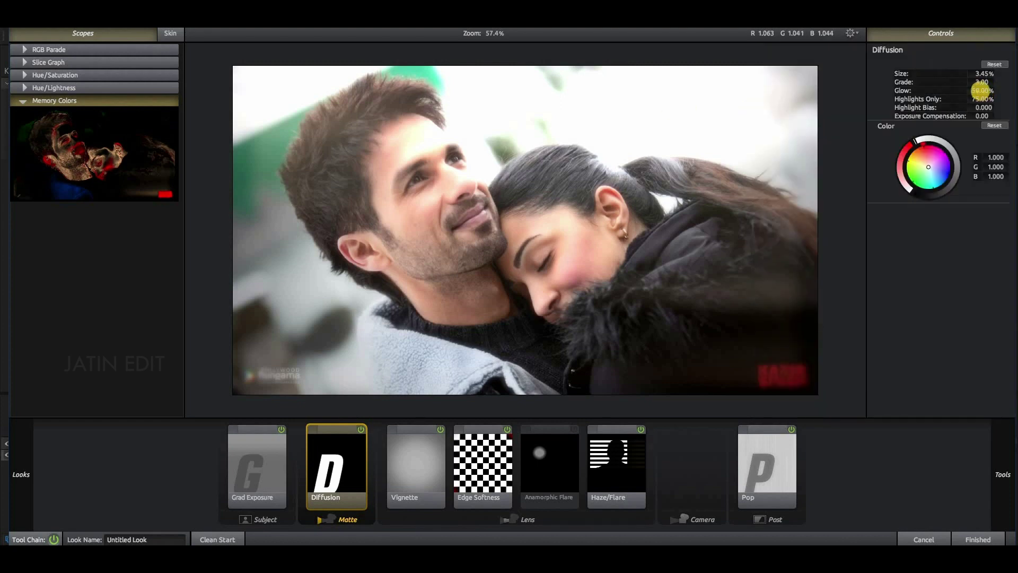
pyautogui.moveTo(969, 91)
pyautogui.mouseDown()
pyautogui.moveTo(991, 114)
pyautogui.moveTo(975, 100)
pyautogui.mouseUp()
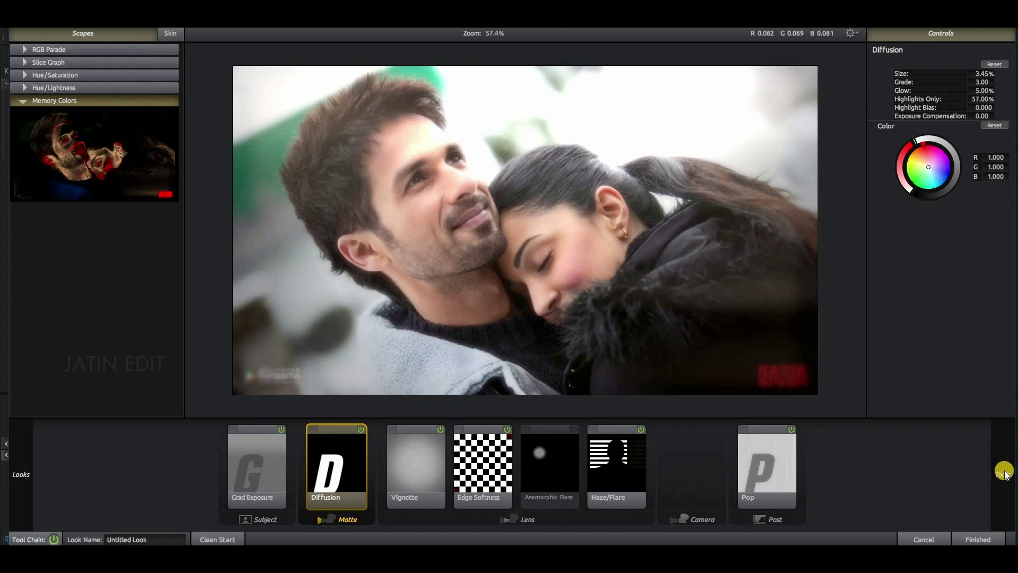
pyautogui.moveTo(1002, 472)
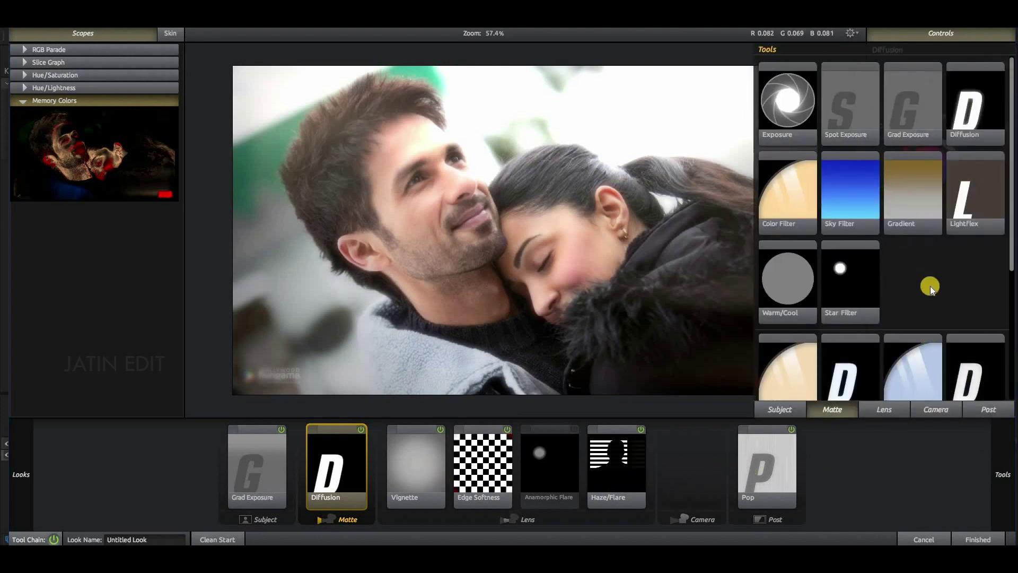
# Add Neg Bleach Bypass to the Camera stage at Silver Retention 50 and apply the finished look
pyautogui.scroll(-1, 926, 289)
pyautogui.scroll(-2, 887, 396)
pyautogui.scroll(-2, 887, 402)
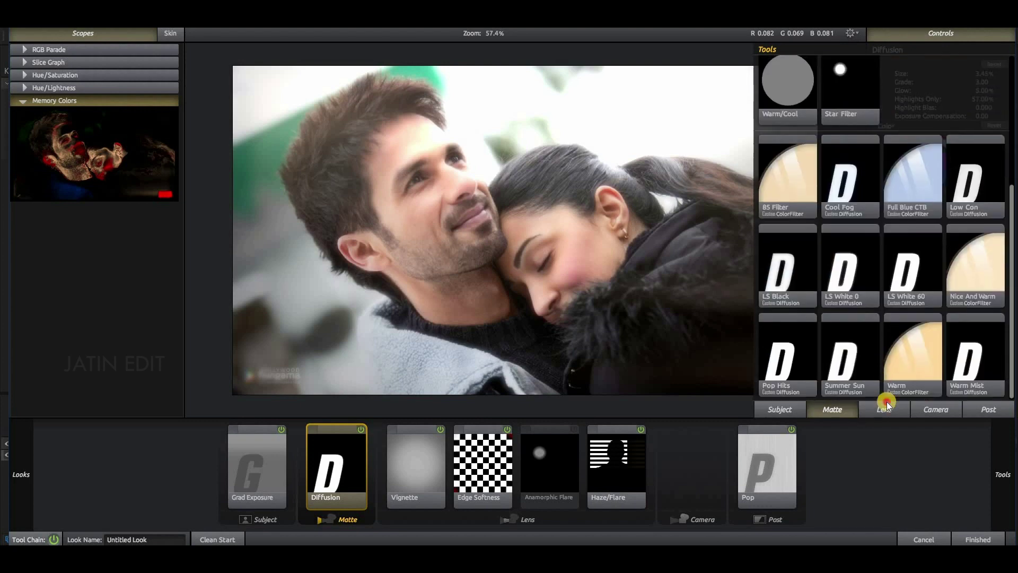
pyautogui.click(890, 408)
pyautogui.click(931, 411)
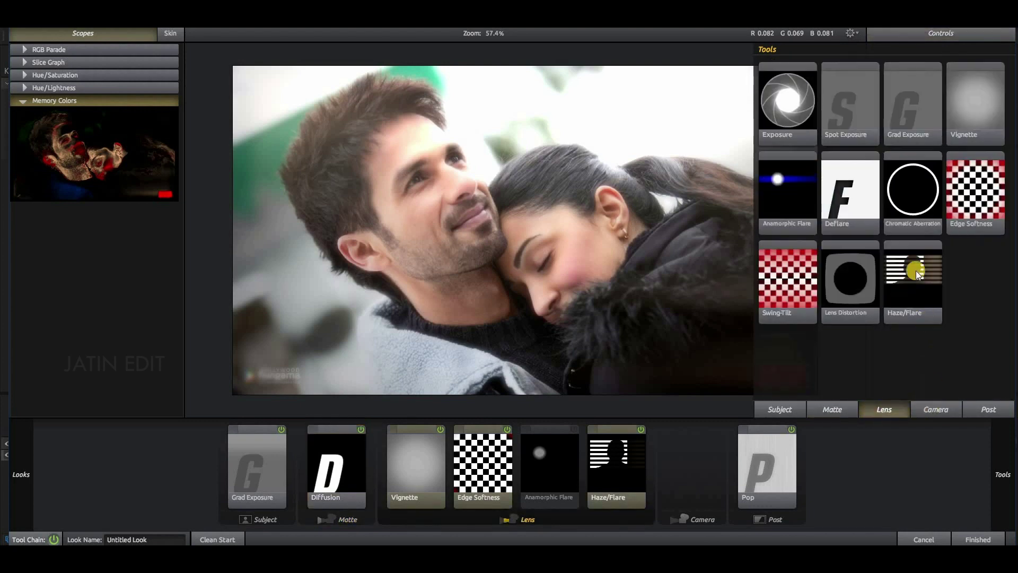
pyautogui.moveTo(681, 465); pyautogui.dragTo(691, 457)
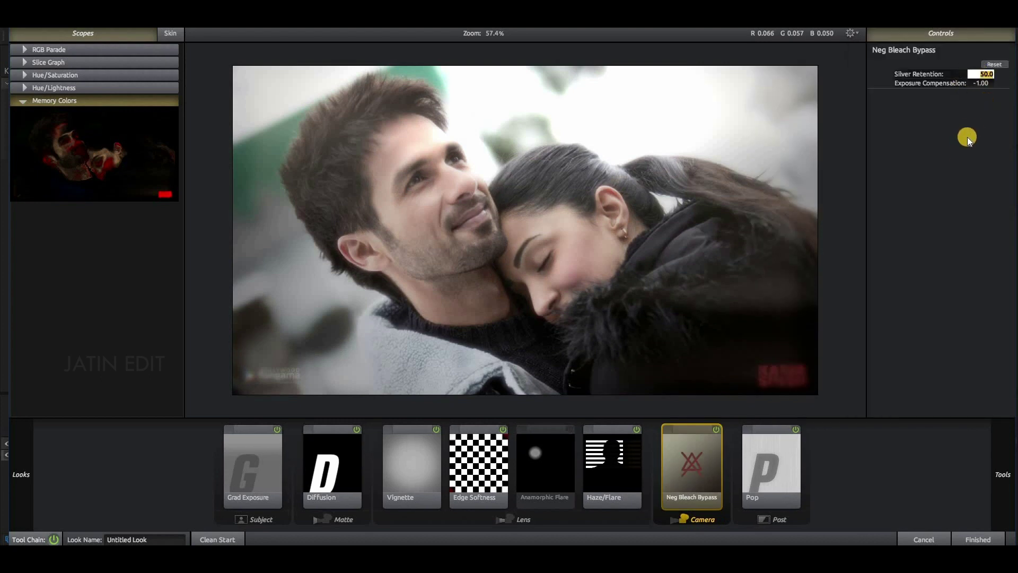
pyautogui.moveTo(975, 74); pyautogui.dragTo(985, 76)
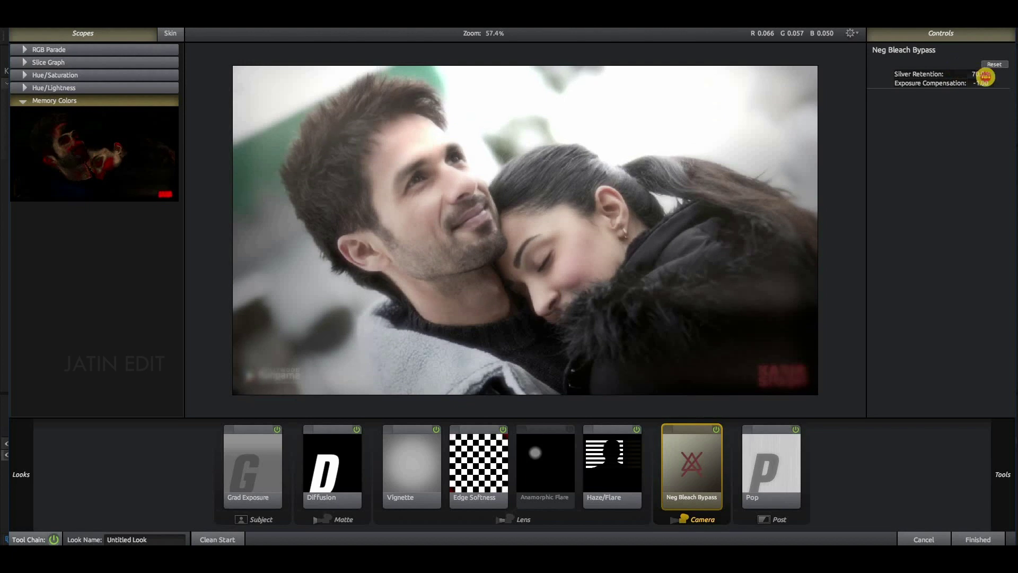
pyautogui.click(980, 75)
pyautogui.press('Return')
pyautogui.click(961, 539)
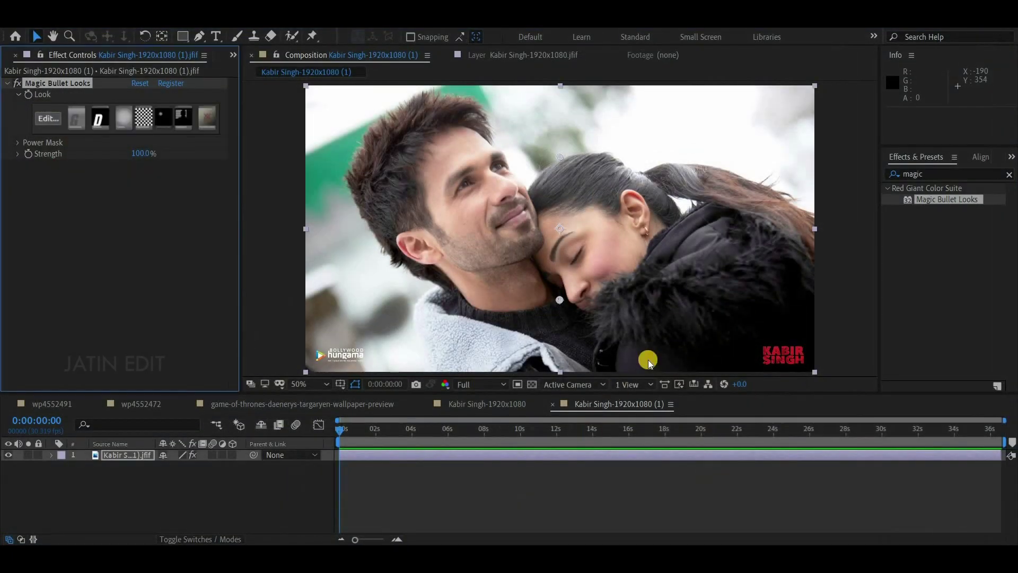
# Find 'sharp' in Effects & Presets and apply S_Sharpen to the still with Sharpen Width 5
pyautogui.click(931, 169)
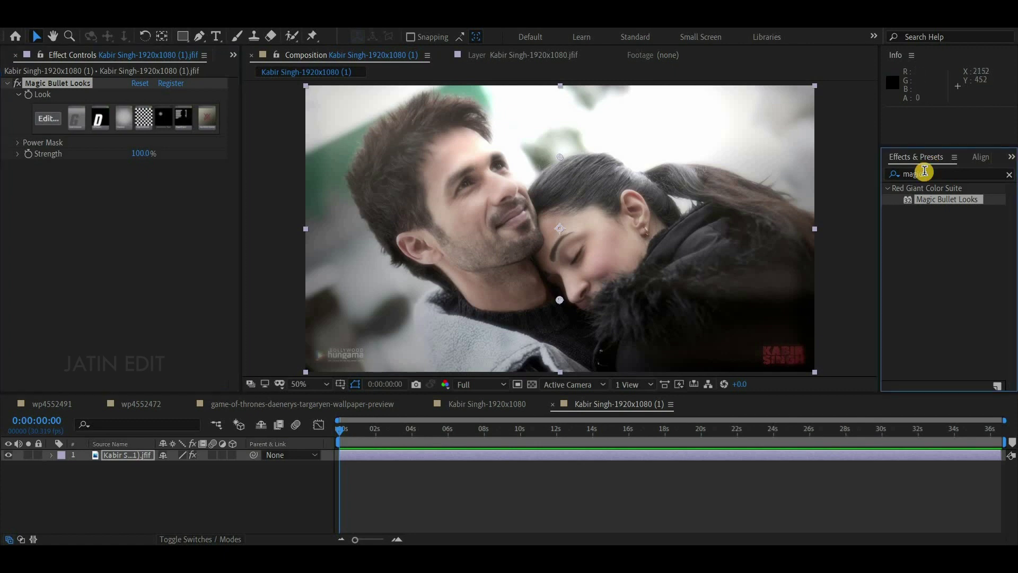
pyautogui.click(924, 171)
pyautogui.write('sharp')
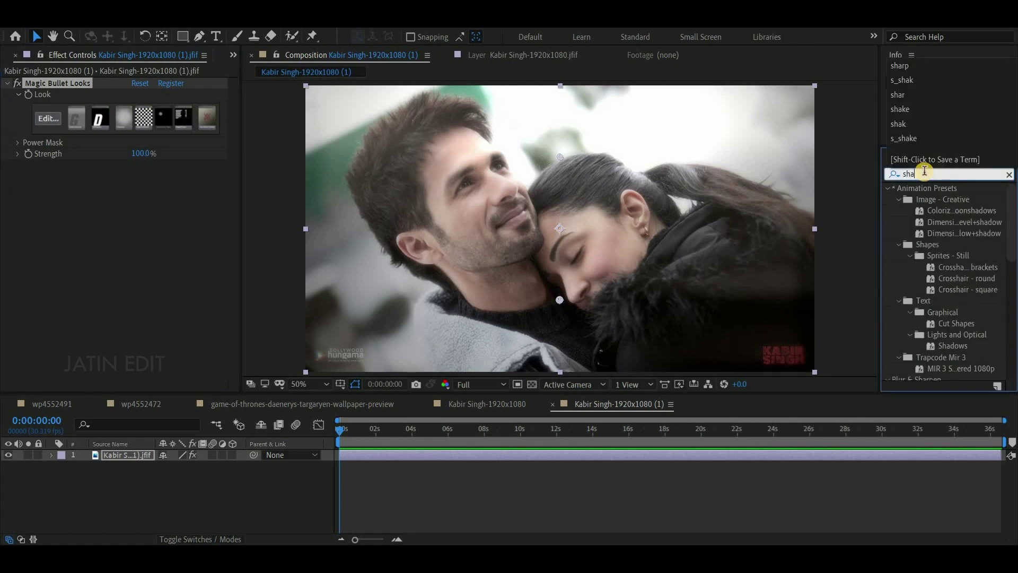
pyautogui.moveTo(934, 261)
pyautogui.mouseDown()
pyautogui.moveTo(28, 182)
pyautogui.moveTo(60, 81)
pyautogui.mouseUp()
pyautogui.click(141, 129)
pyautogui.write('5')
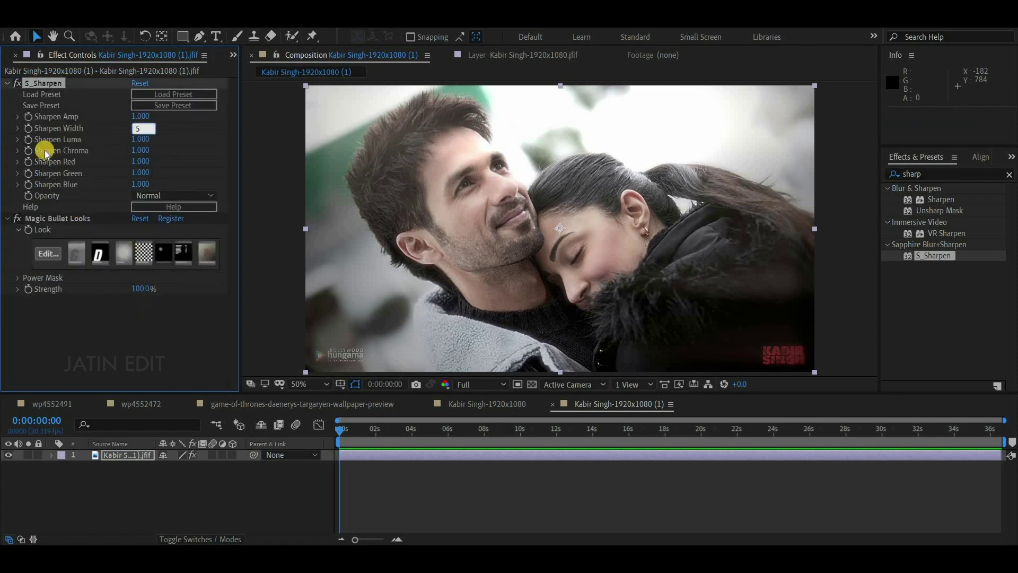
pyautogui.press('Return')
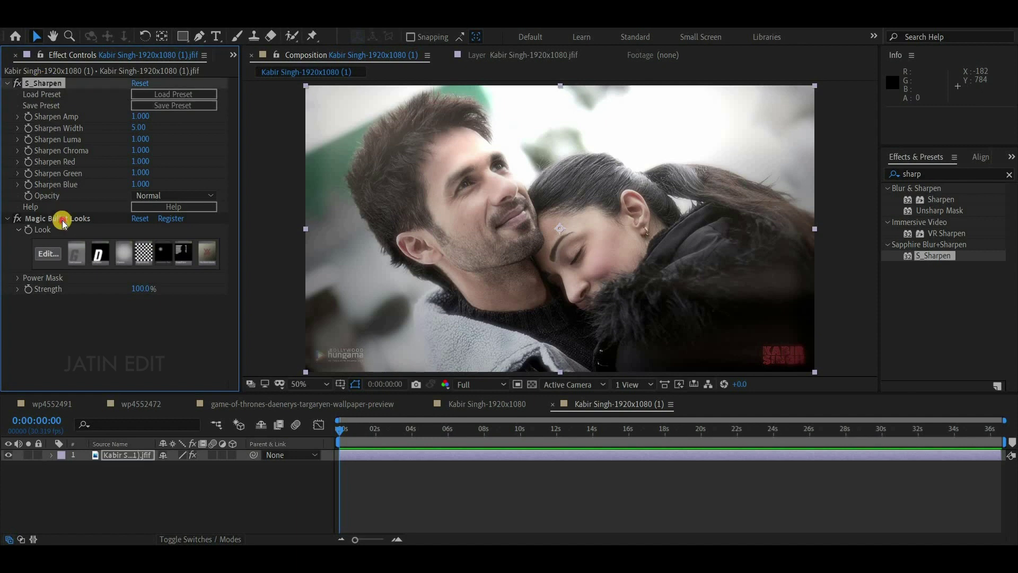
# Switch to the Kabir Singh-1920x1080 comp and move the playhead to about five seconds
pyautogui.click(63, 224)
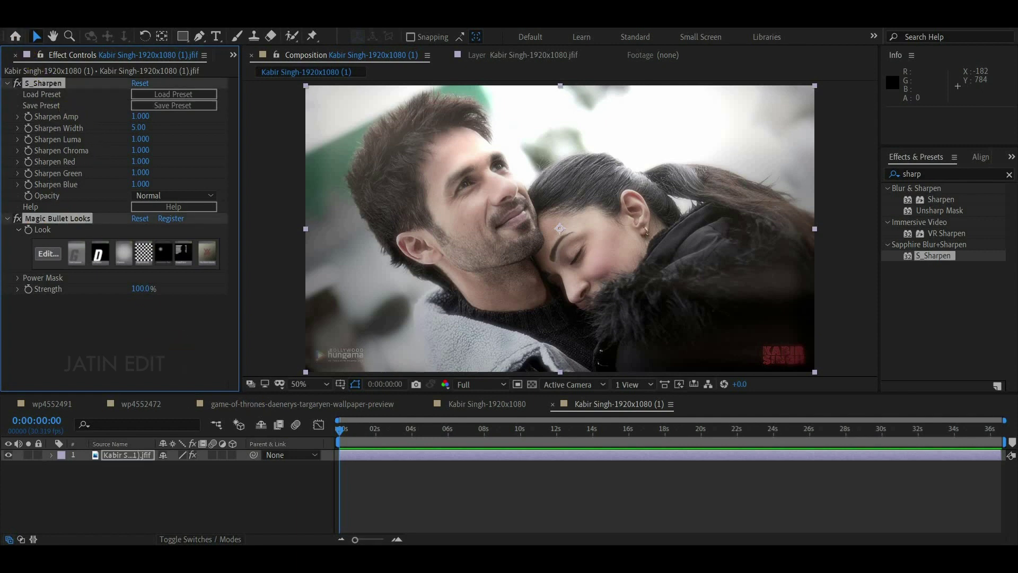
pyautogui.click(486, 404)
pyautogui.click(444, 429)
pyautogui.click(479, 473)
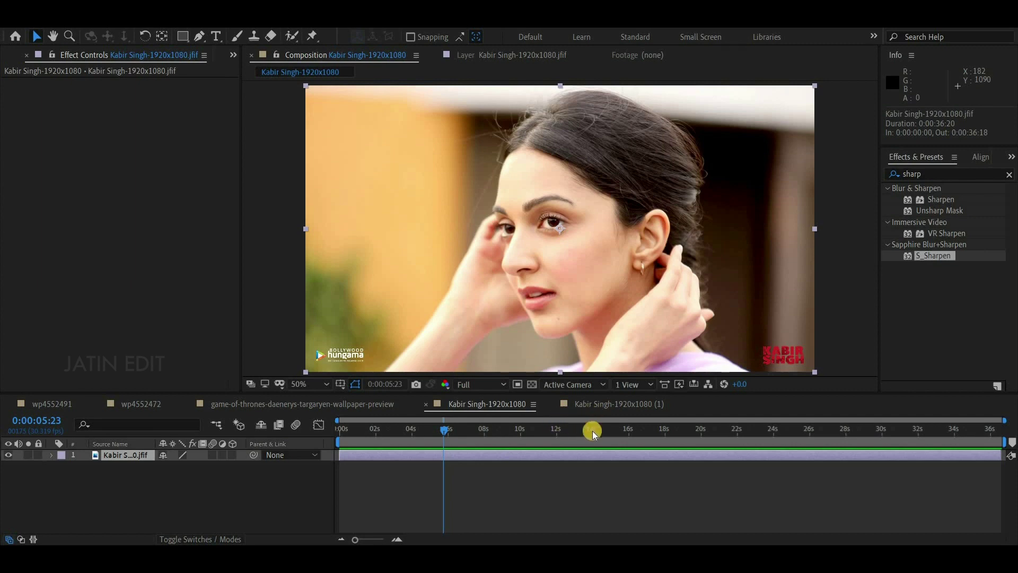
# Toggle Magic Bullet Looks on the graded Kabir Singh still to compare before and after
pyautogui.click(463, 456)
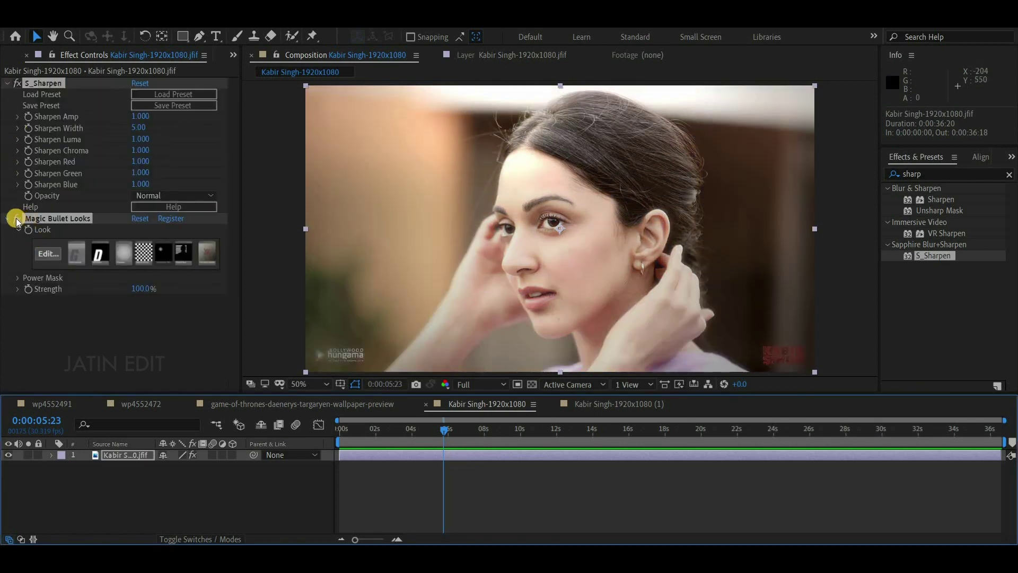
pyautogui.click(16, 219)
pyautogui.click(16, 218)
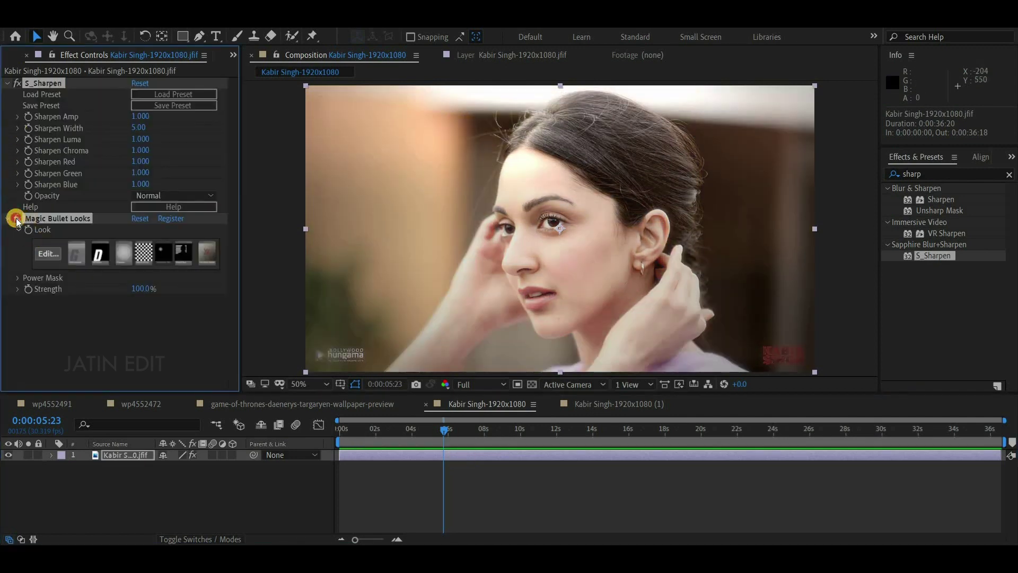
pyautogui.click(16, 218)
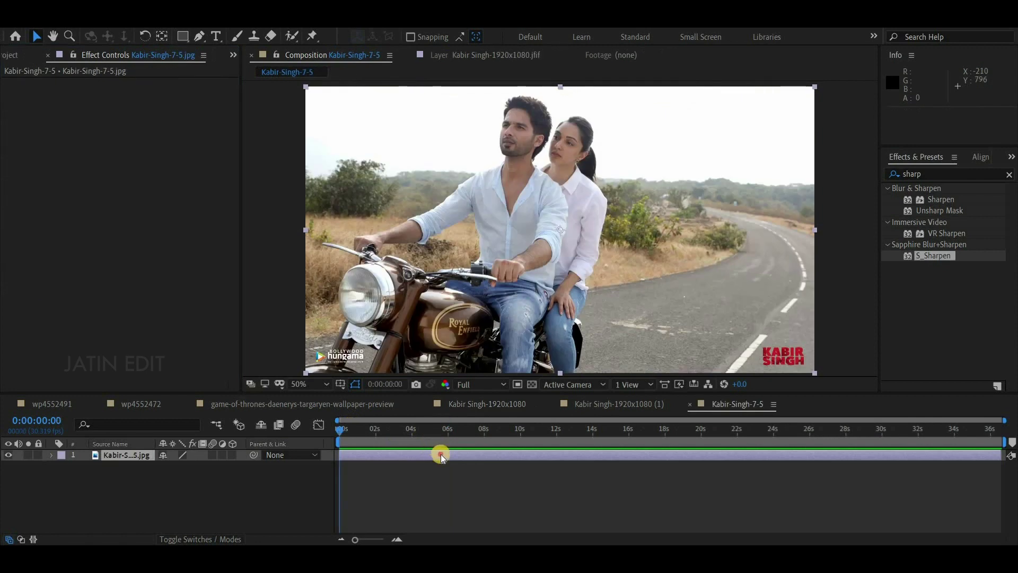
# Paste S_Sharpen and Magic Bullet Looks onto the Kabir-Singh-7-5 motorbike photo and edit its look
pyautogui.click(440, 455)
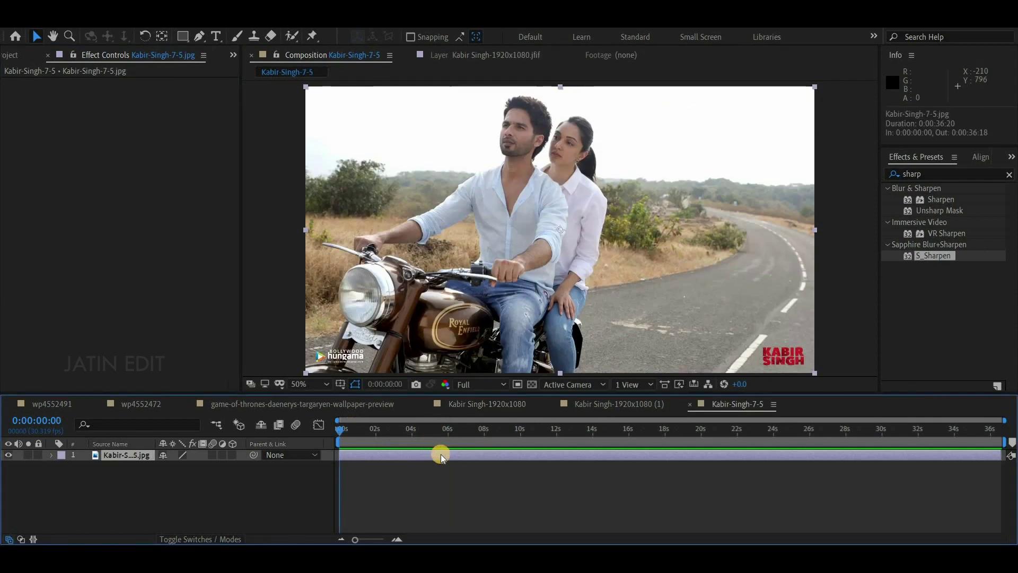
pyautogui.hotkey('ctrl', 'v')
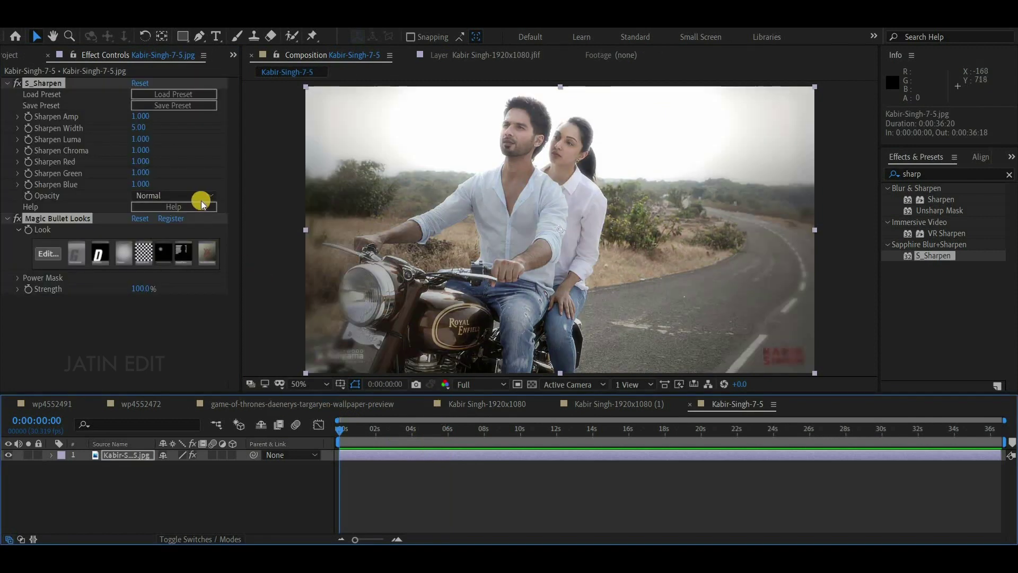
pyautogui.click(122, 313)
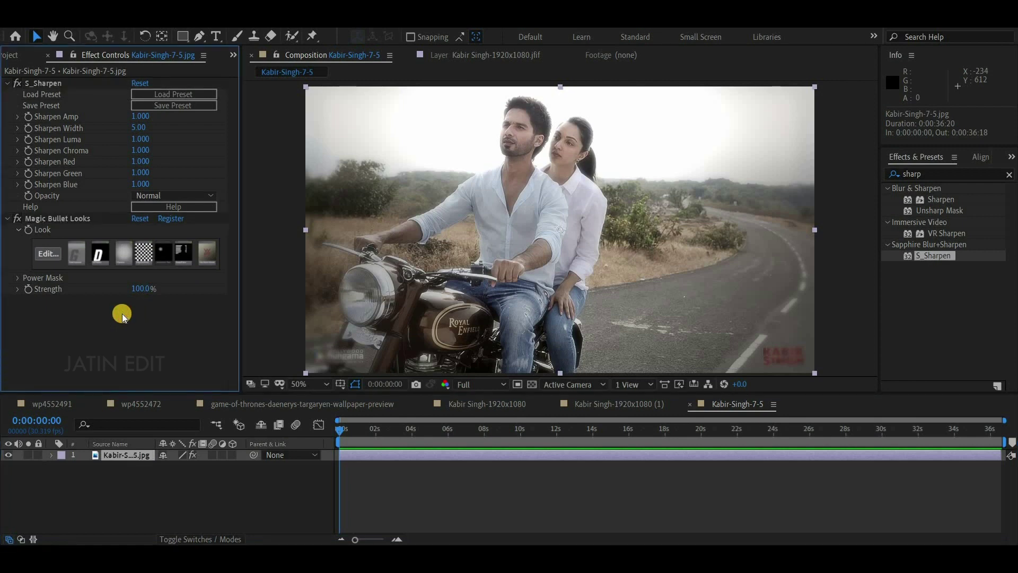
pyautogui.click(48, 258)
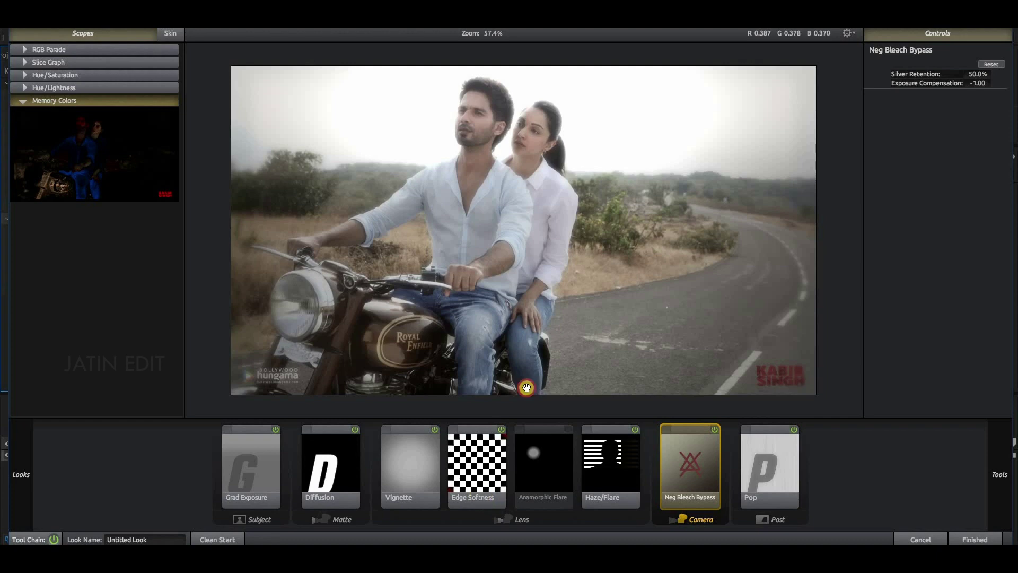
# Set the Pop amount to +100%
pyautogui.click(477, 461)
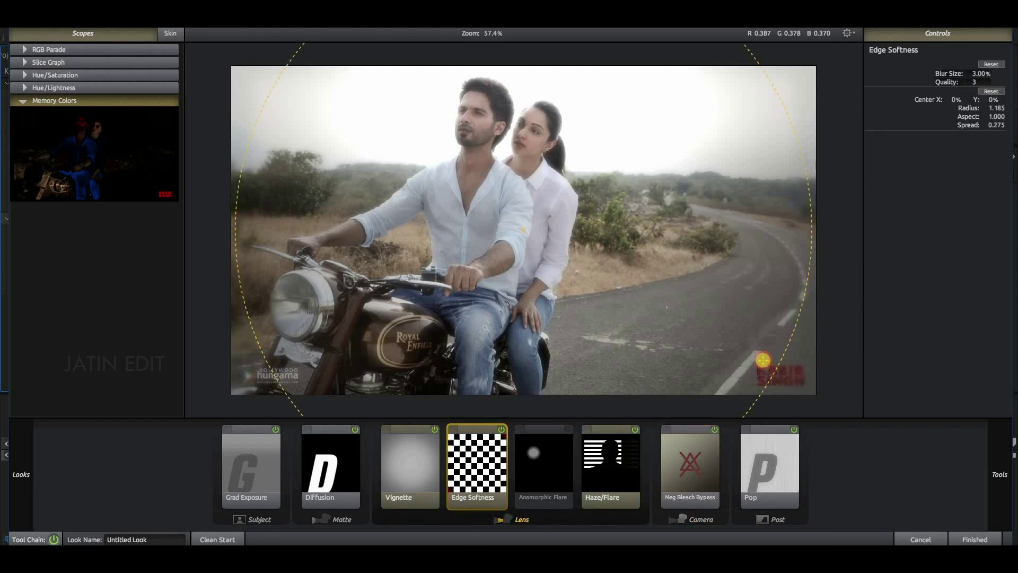
pyautogui.click(764, 482)
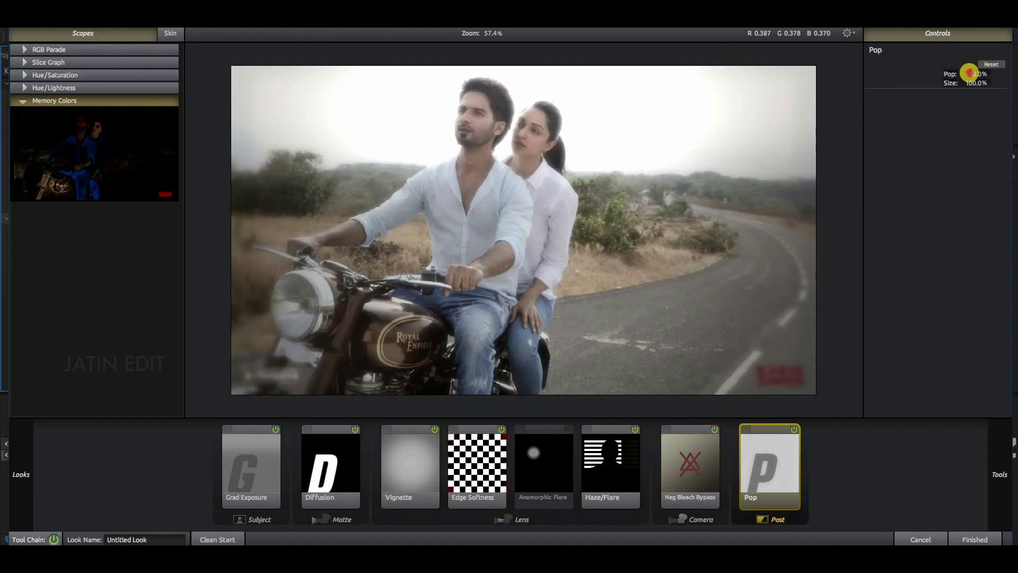
pyautogui.doubleClick(970, 73)
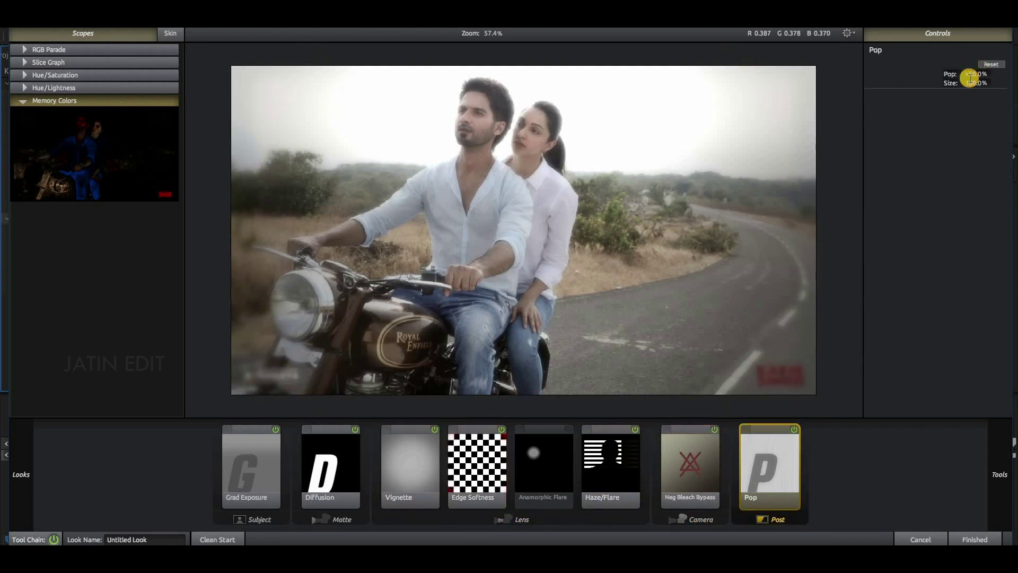
pyautogui.click(975, 226)
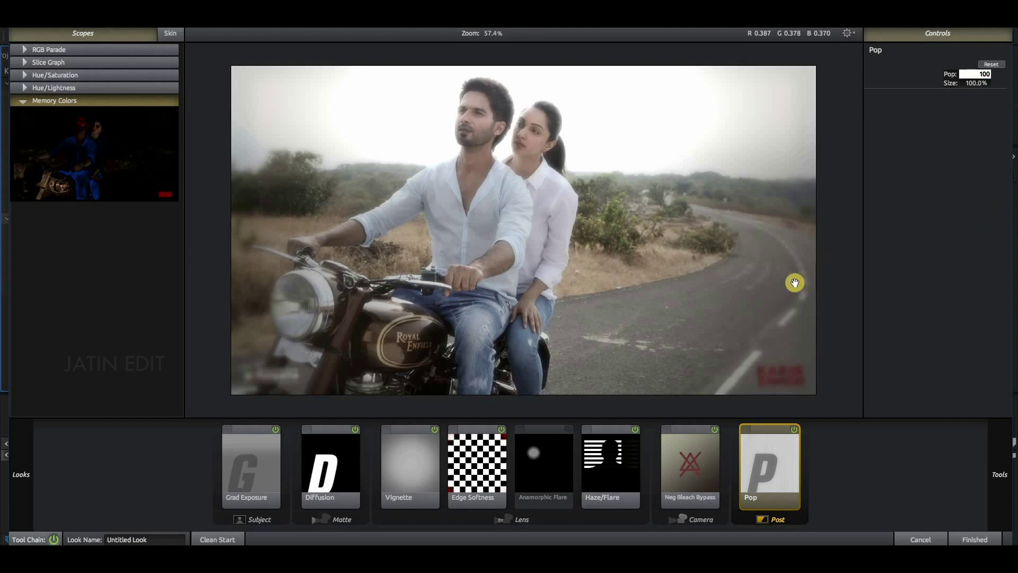
# Try Diffusion sizes around 1.72%, then switch Diffusion off
pyautogui.click(323, 459)
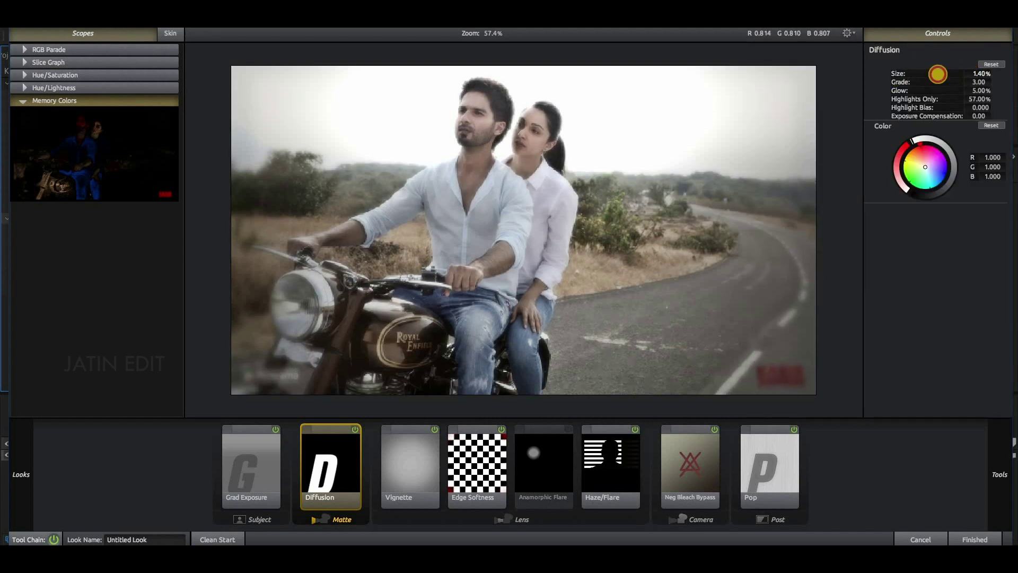
pyautogui.moveTo(963, 72); pyautogui.dragTo(933, 73)
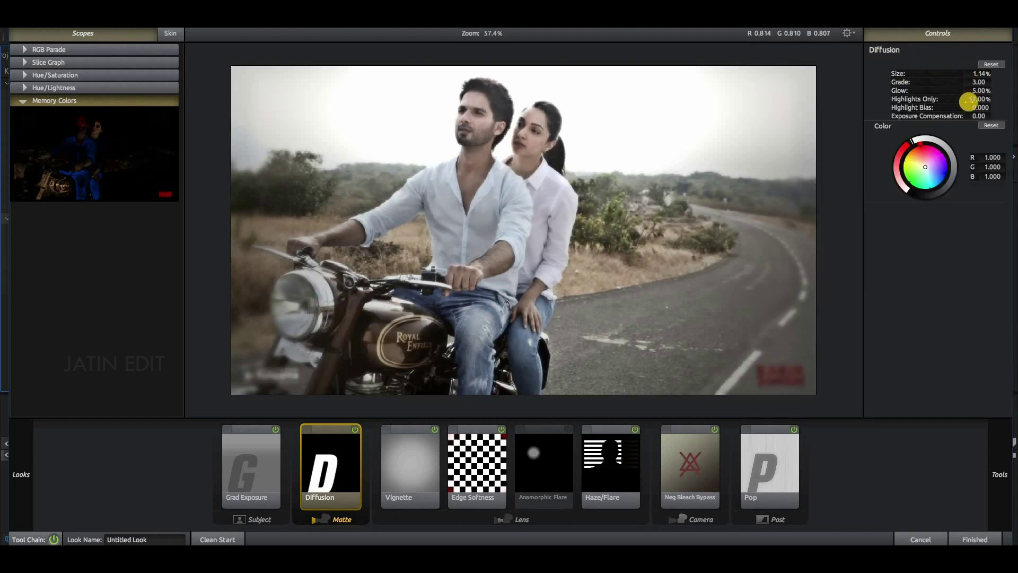
pyautogui.click(992, 64)
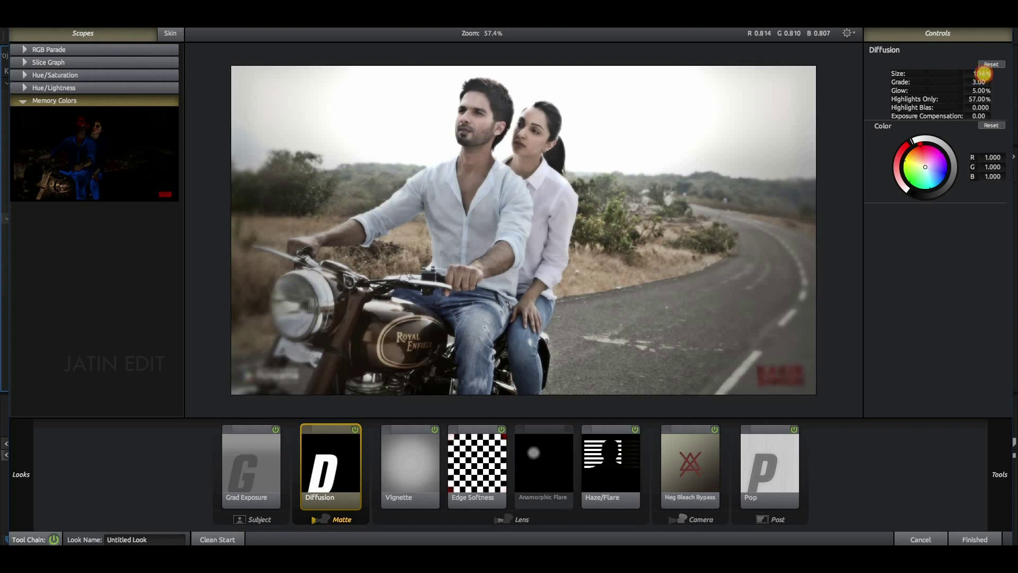
pyautogui.moveTo(982, 73); pyautogui.dragTo(977, 83)
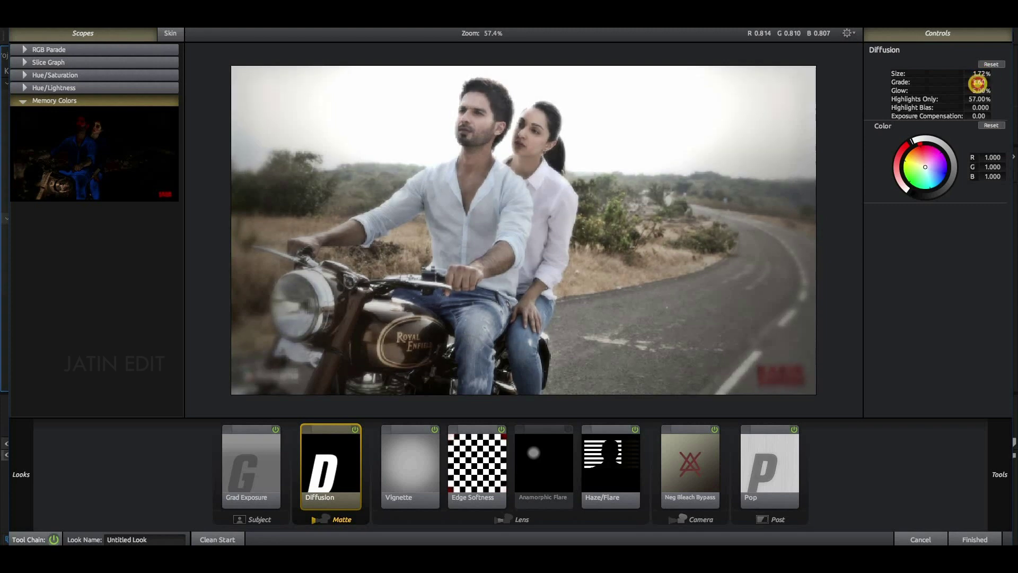
pyautogui.click(353, 428)
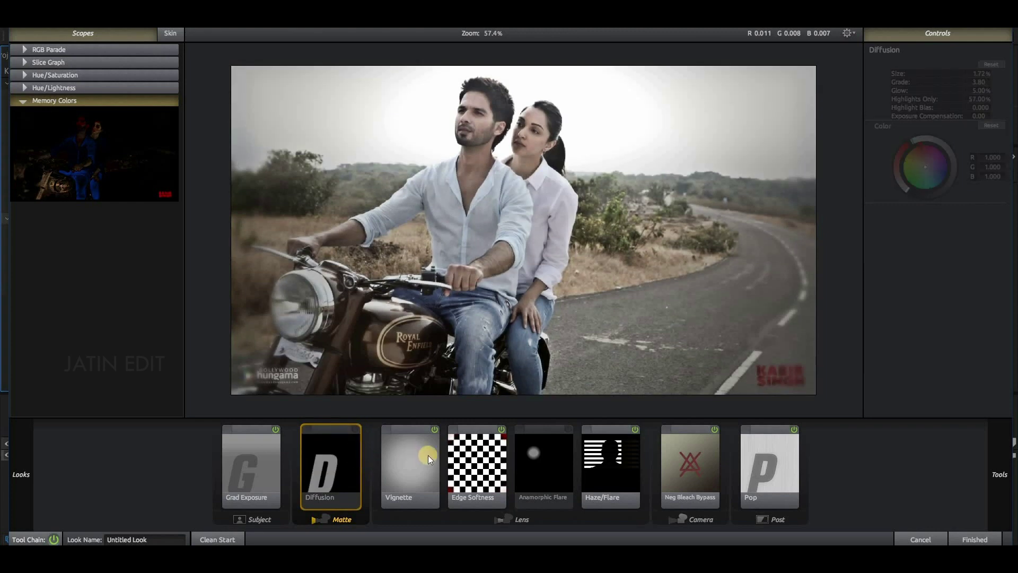
# Enable Anamorphic Flare with size 3.36% and threshold about 0.750
pyautogui.click(263, 470)
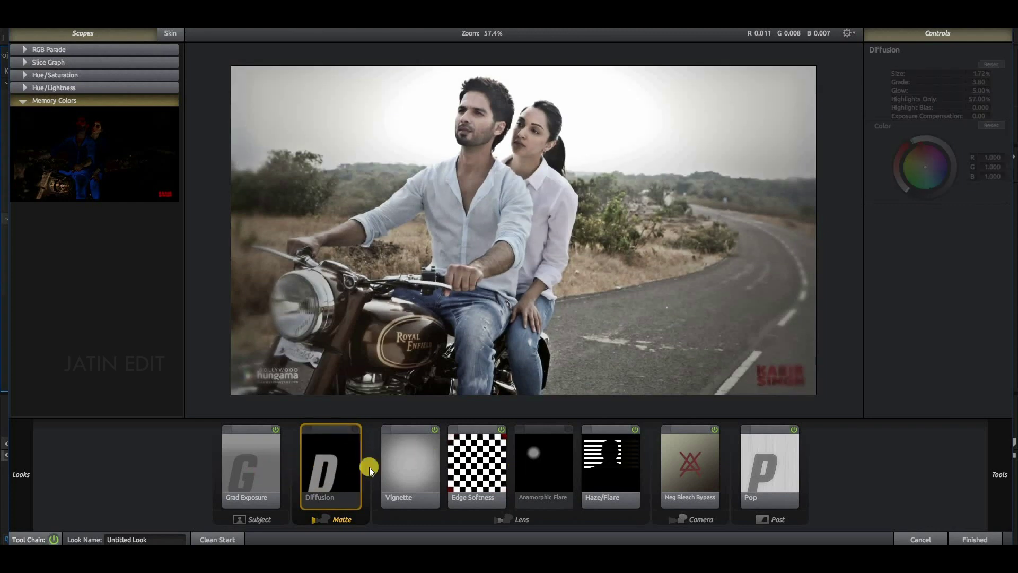
pyautogui.click(568, 425)
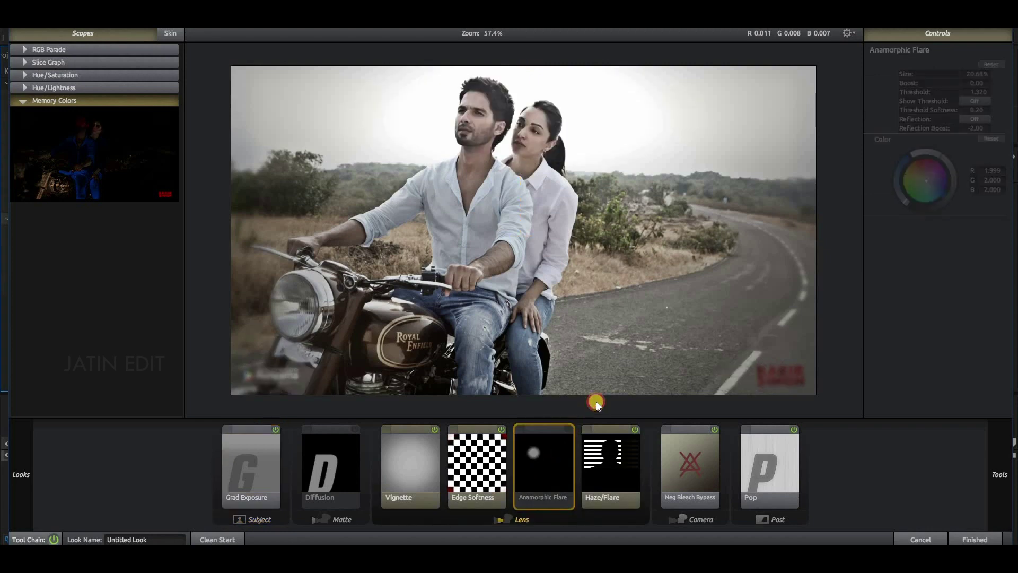
pyautogui.click(568, 428)
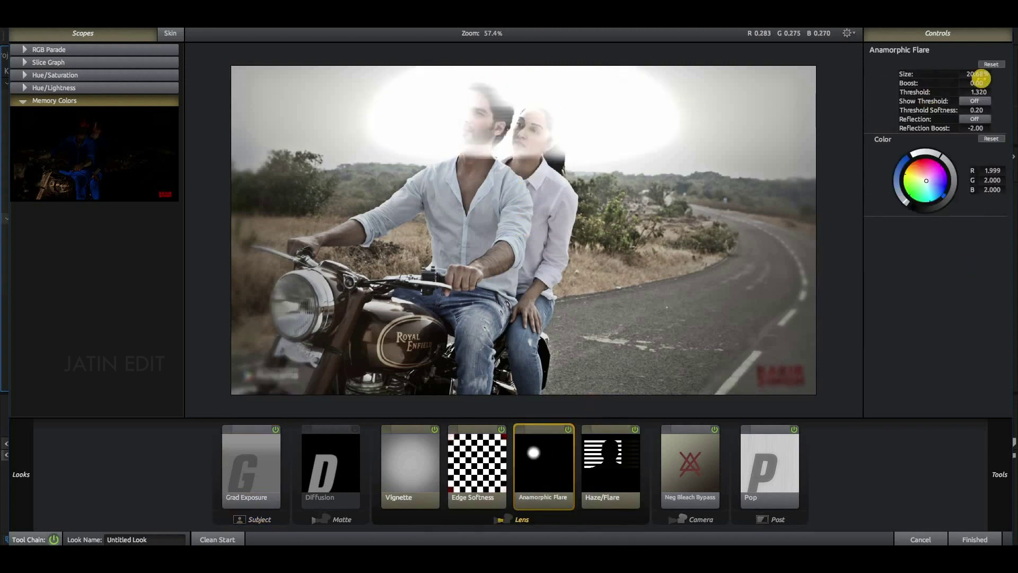
pyautogui.moveTo(979, 75); pyautogui.dragTo(924, 76)
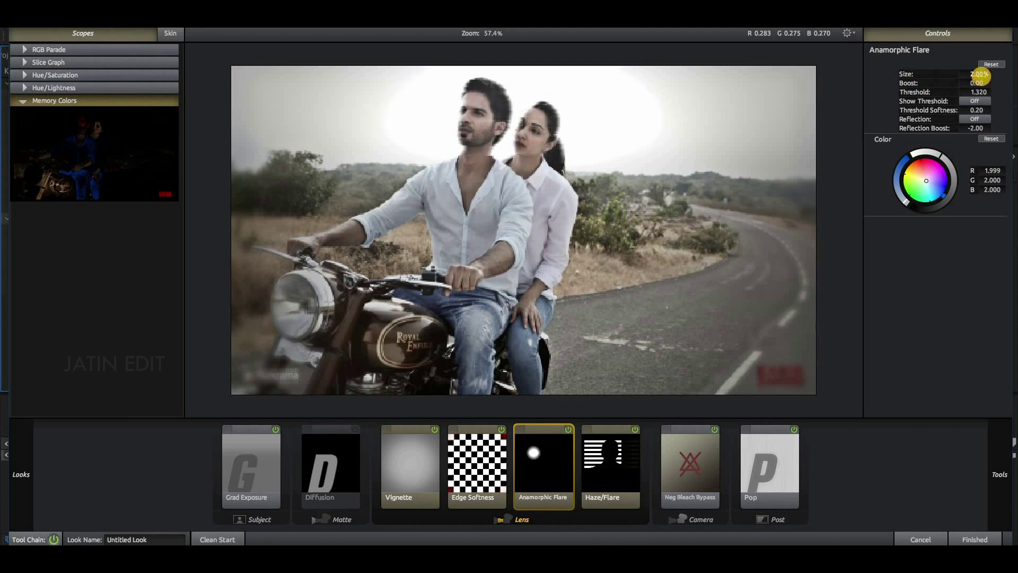
pyautogui.moveTo(980, 76); pyautogui.dragTo(1005, 76)
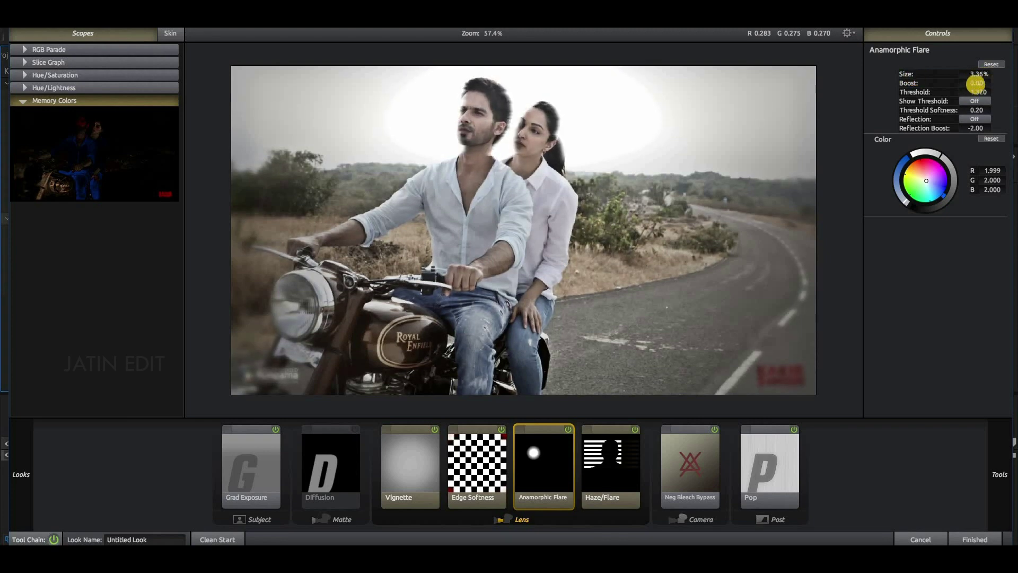
pyautogui.moveTo(977, 91)
pyautogui.mouseDown()
pyautogui.moveTo(938, 97)
pyautogui.moveTo(985, 104)
pyautogui.mouseUp()
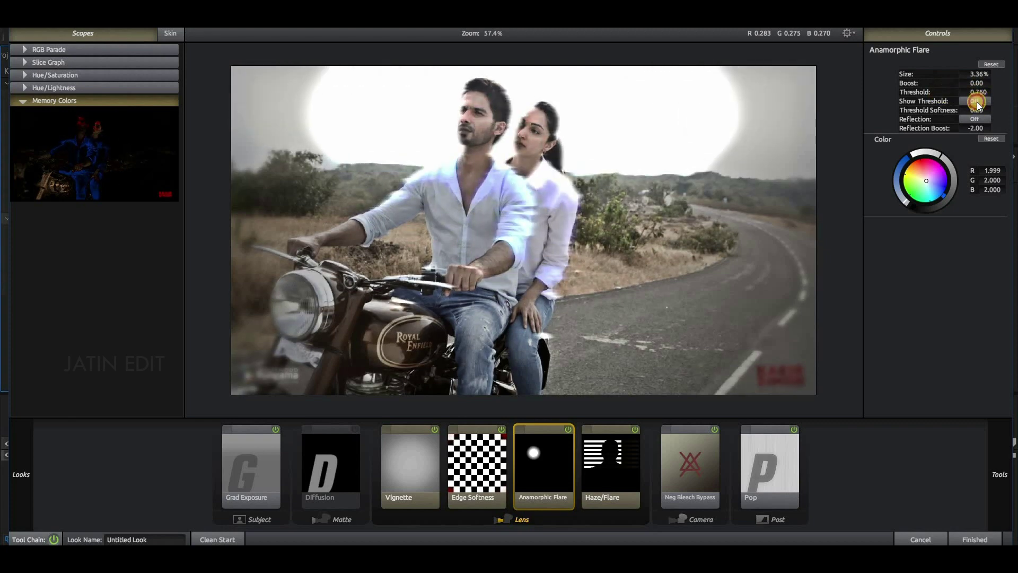
# Switch off Anamorphic Flare, widen Edge Softness slightly, and move the Grad Exposure gradient lower
pyautogui.click(566, 430)
pyautogui.click(462, 444)
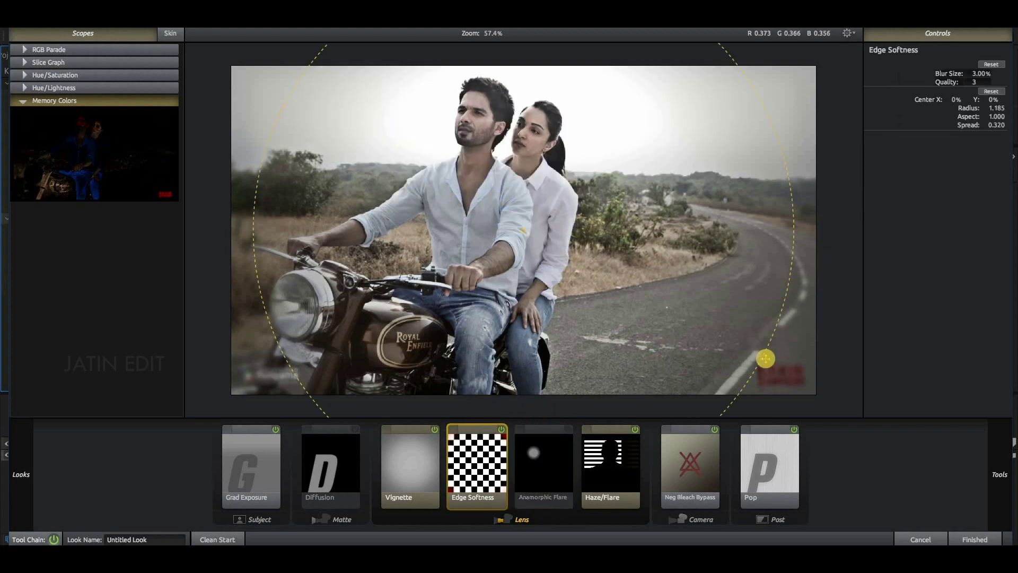
pyautogui.moveTo(764, 358); pyautogui.dragTo(755, 354)
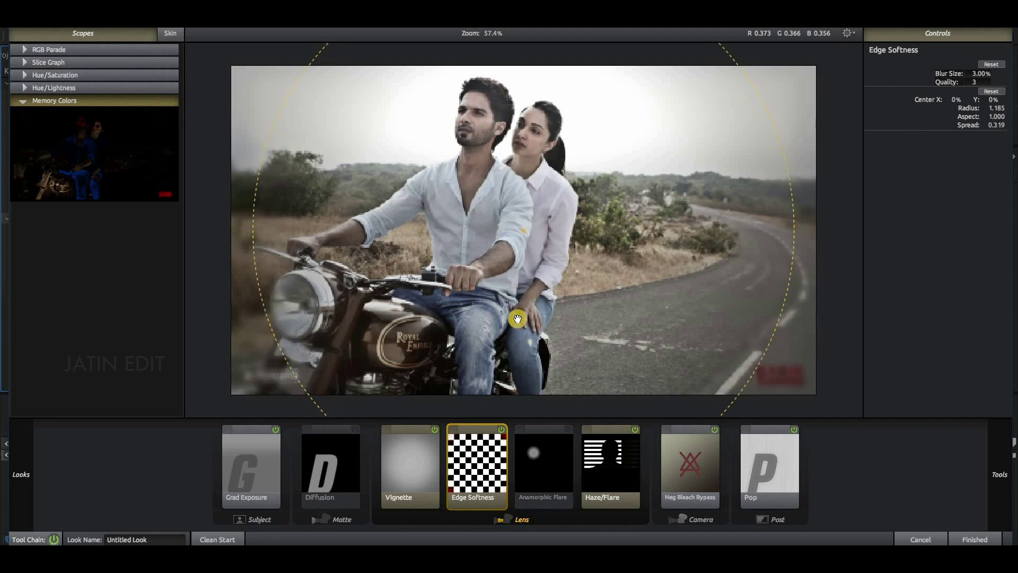
pyautogui.click(266, 465)
pyautogui.moveTo(523, 131)
pyautogui.mouseDown()
pyautogui.moveTo(518, 193)
pyautogui.moveTo(518, 155)
pyautogui.mouseUp()
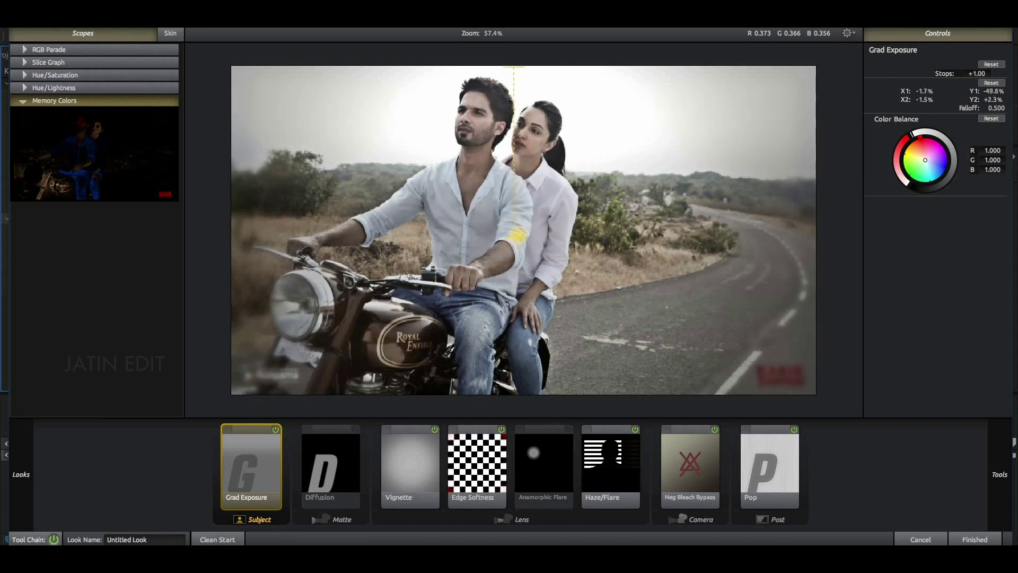
pyautogui.scroll(-2, 518, 154)
pyautogui.moveTo(517, 237); pyautogui.dragTo(514, 327)
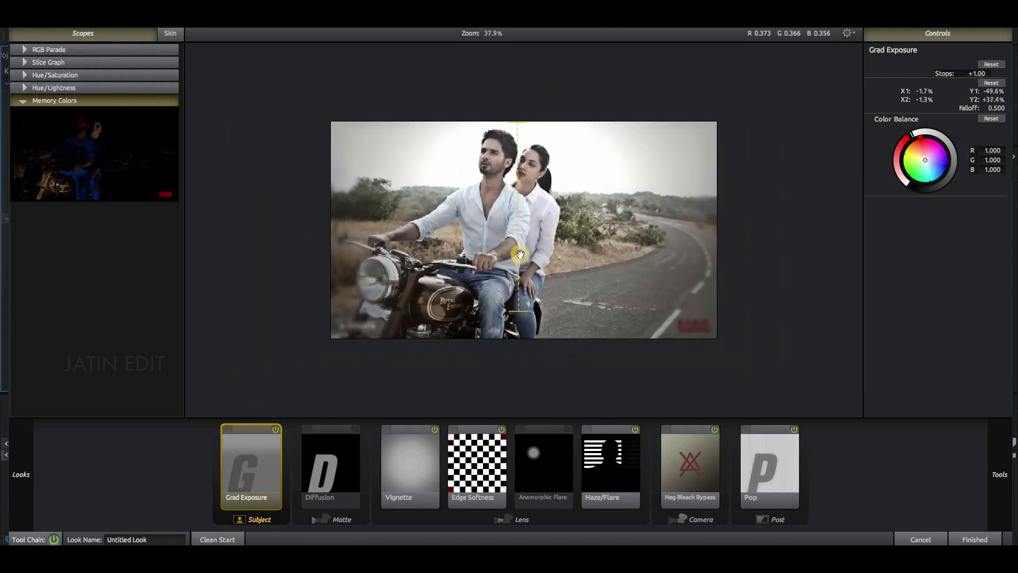
pyautogui.scroll(1, 545, 433)
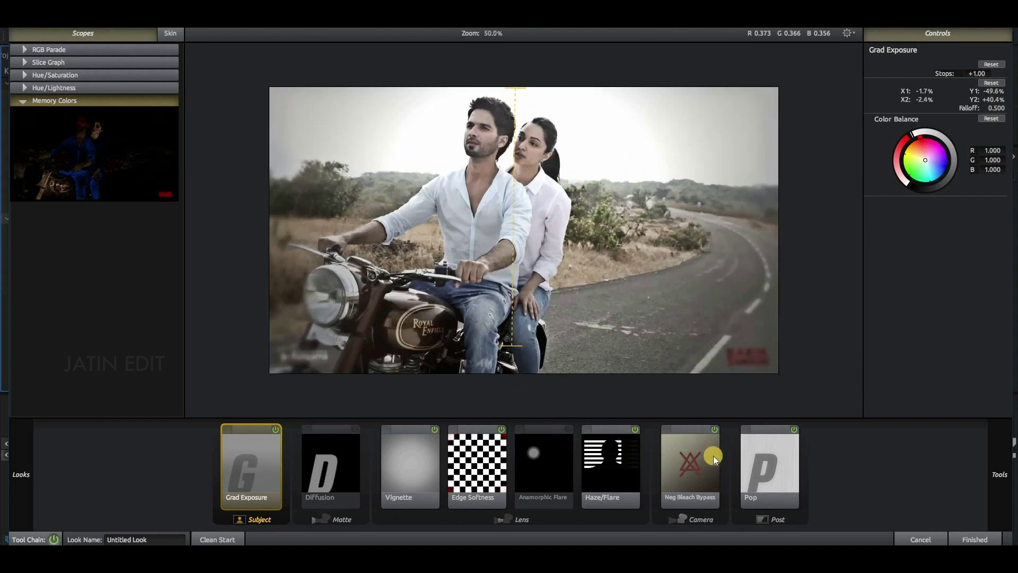
# Set the Vignette radius to 0.922 and remove Diffusion from the Matte slot
pyautogui.click(424, 469)
pyautogui.click(974, 81)
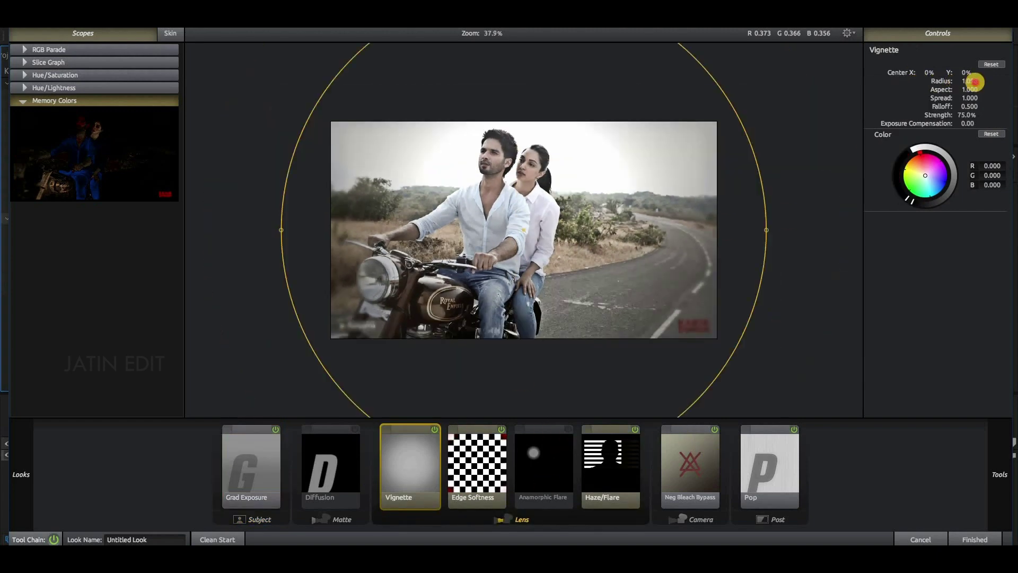
pyautogui.moveTo(974, 82)
pyautogui.mouseDown()
pyautogui.moveTo(604, 86)
pyautogui.moveTo(604, 119)
pyautogui.mouseUp()
pyautogui.scroll(2, 495, 453)
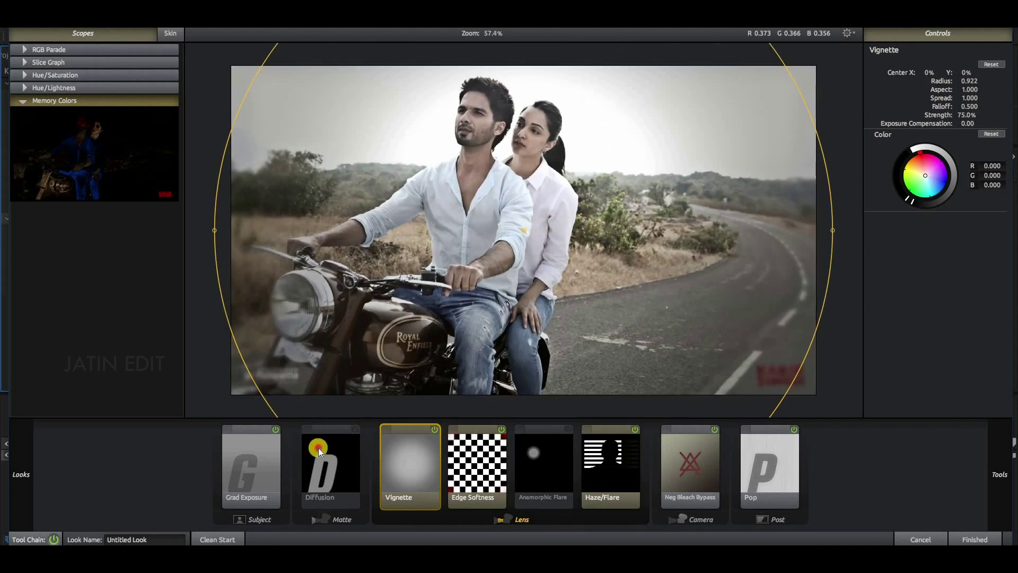
pyautogui.moveTo(318, 447); pyautogui.dragTo(861, 193)
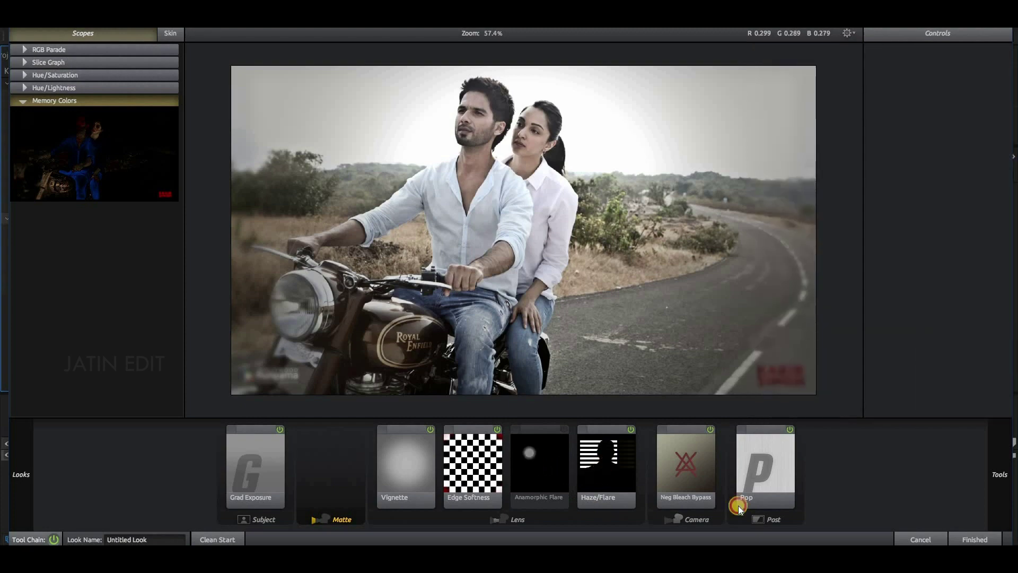
# Restore Anamorphic Flare and place it after Haze/Flare in the lens chain
pyautogui.press('Delete')
pyautogui.moveTo(997, 501)
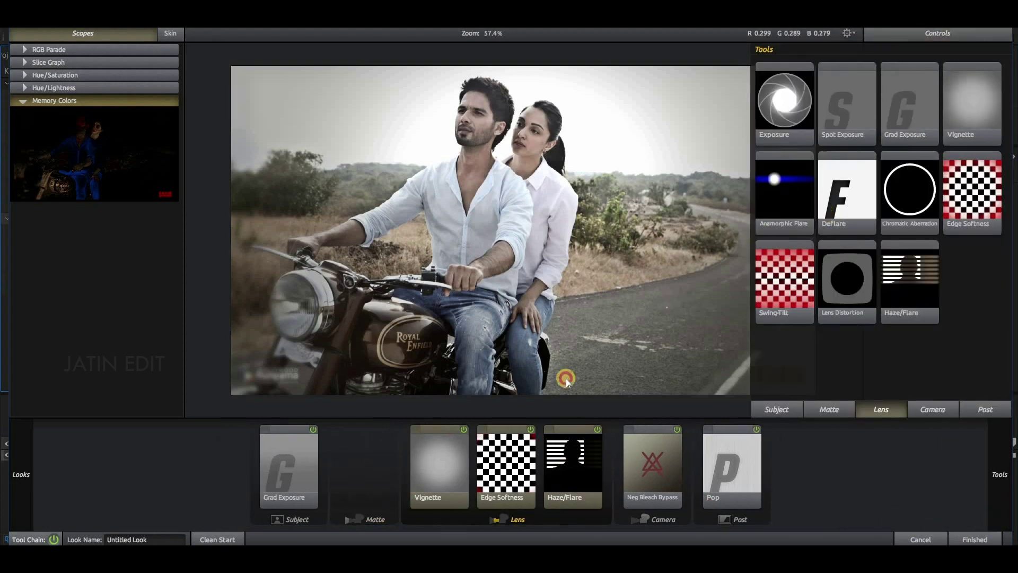
pyautogui.hotkey('ctrl', 'z')
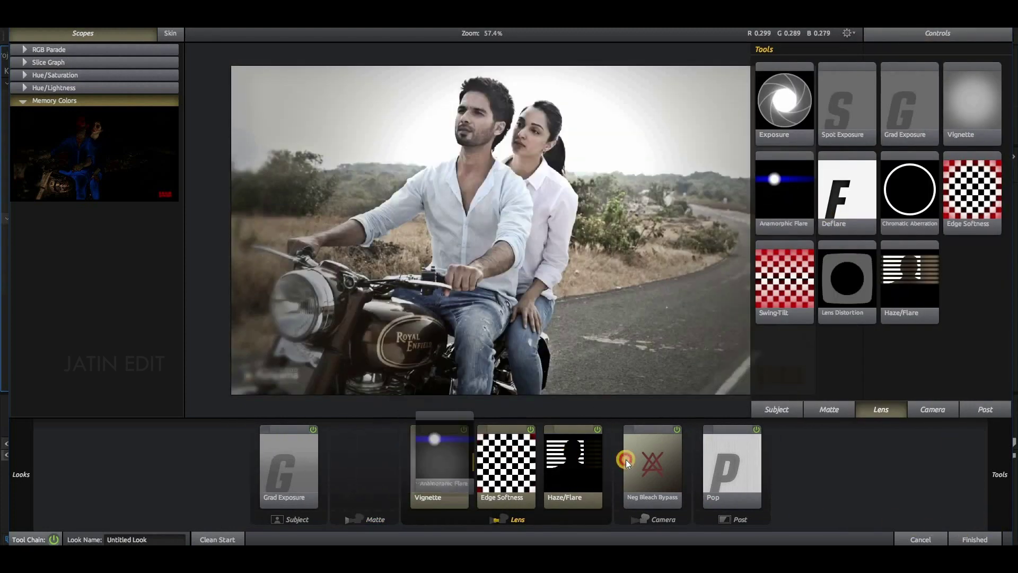
pyautogui.moveTo(626, 463); pyautogui.dragTo(553, 393)
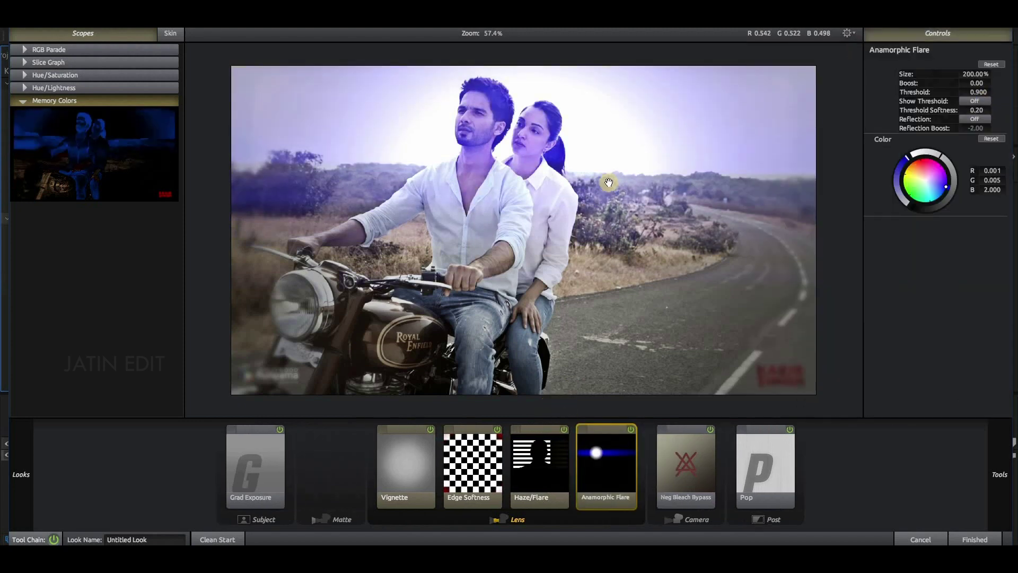
# Make the flare a pale blue halo (R 1.382, G 1.517, B 2.000) at 2.73% size
pyautogui.click(926, 180)
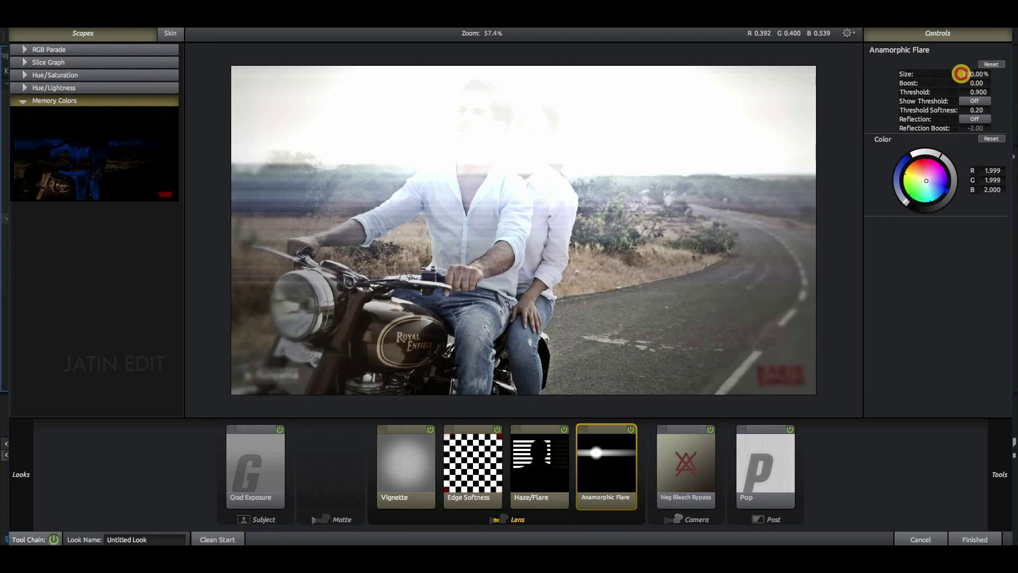
pyautogui.moveTo(961, 74); pyautogui.dragTo(878, 78)
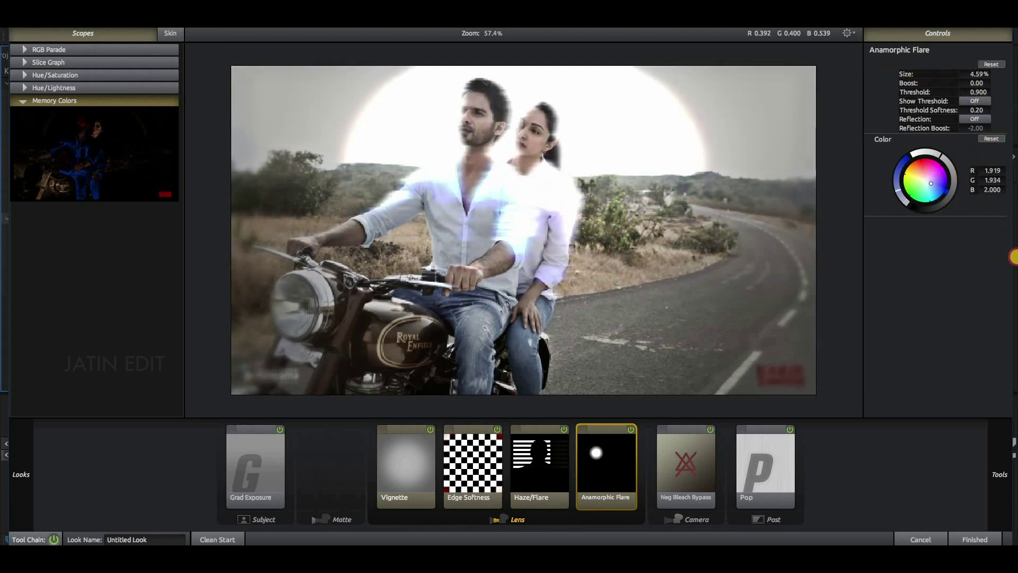
pyautogui.click(938, 187)
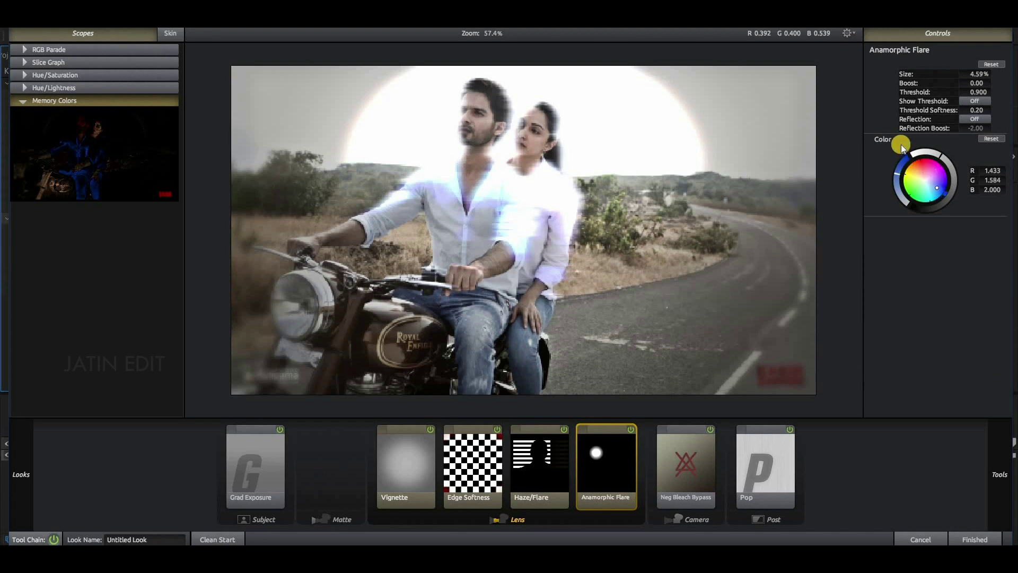
pyautogui.moveTo(999, 76)
pyautogui.mouseDown()
pyautogui.moveTo(988, 83)
pyautogui.moveTo(938, 75)
pyautogui.moveTo(495, 402)
pyautogui.mouseUp()
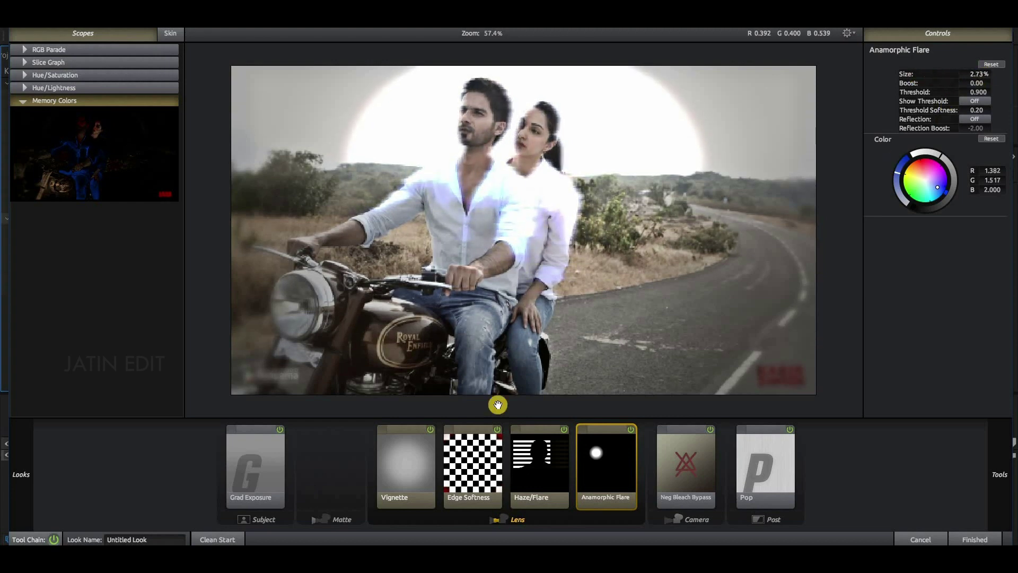
pyautogui.click(710, 429)
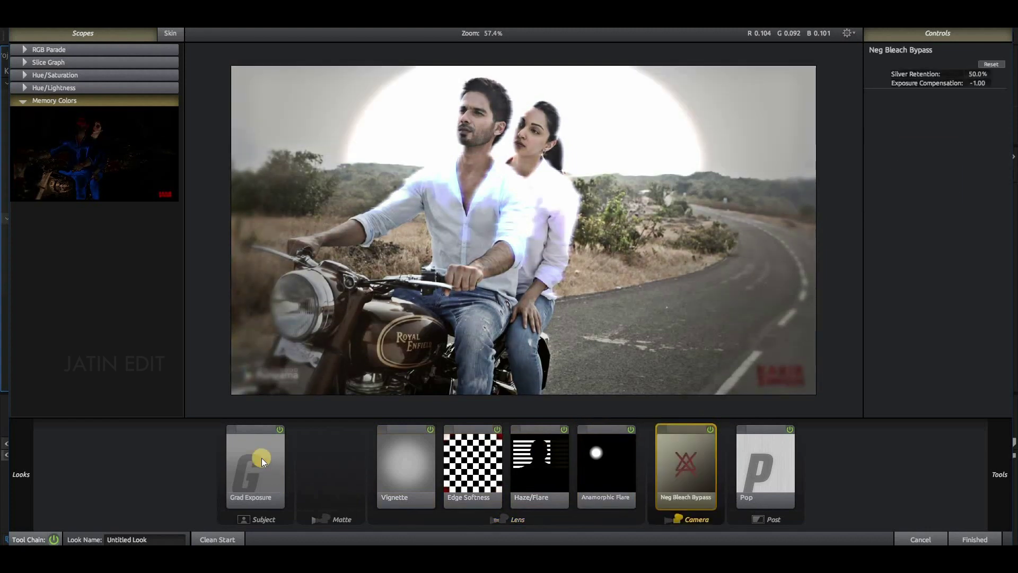
# Move the Grad Exposure gradient higher up the image
pyautogui.click(279, 428)
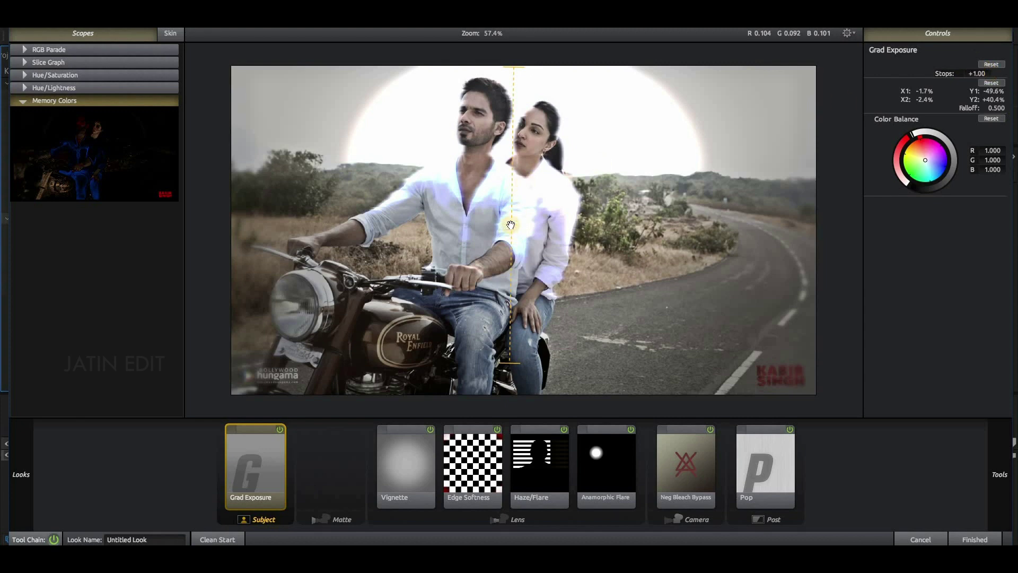
pyautogui.moveTo(510, 170); pyautogui.dragTo(509, 104)
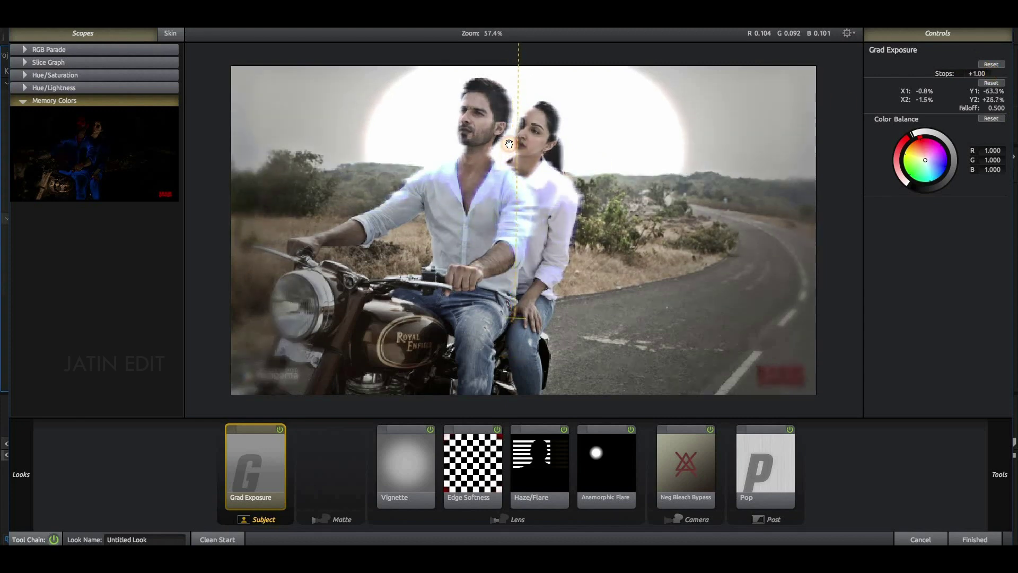
pyautogui.click(503, 342)
pyautogui.click(463, 499)
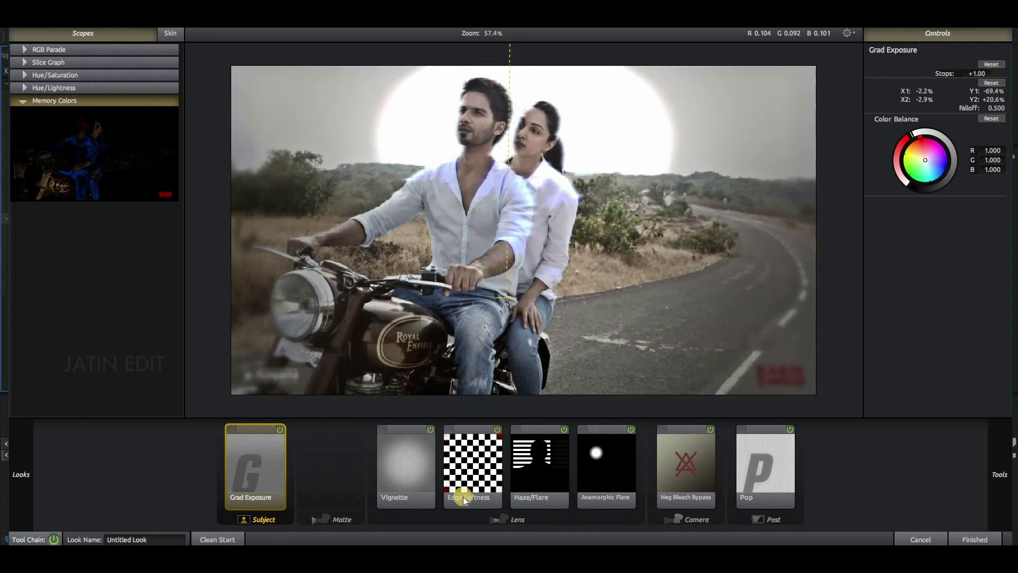
pyautogui.click(594, 473)
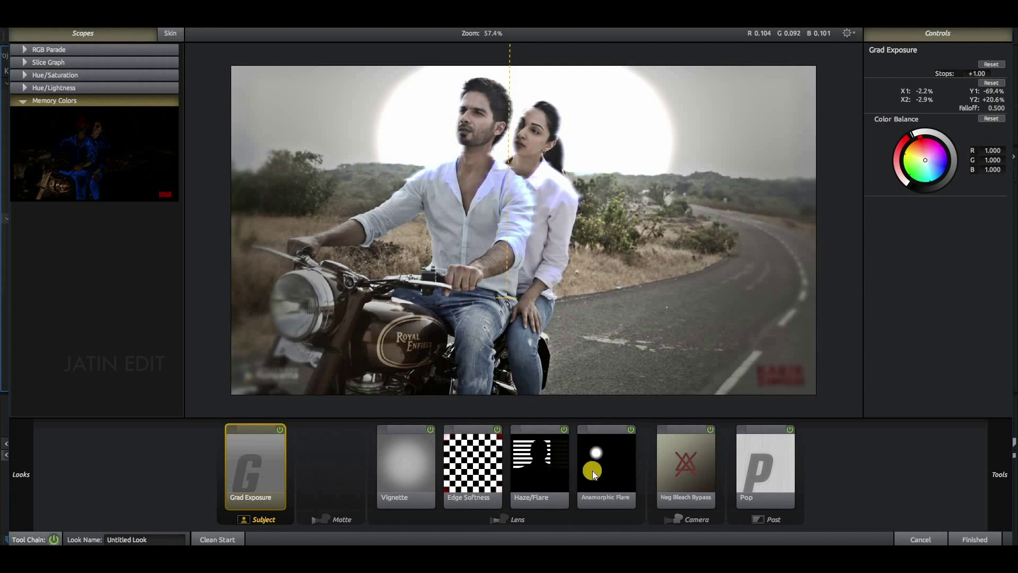
# Turn off and remove Anamorphic Flare, set Haze/Flare spillage to 33%, and finish the look
pyautogui.click(628, 428)
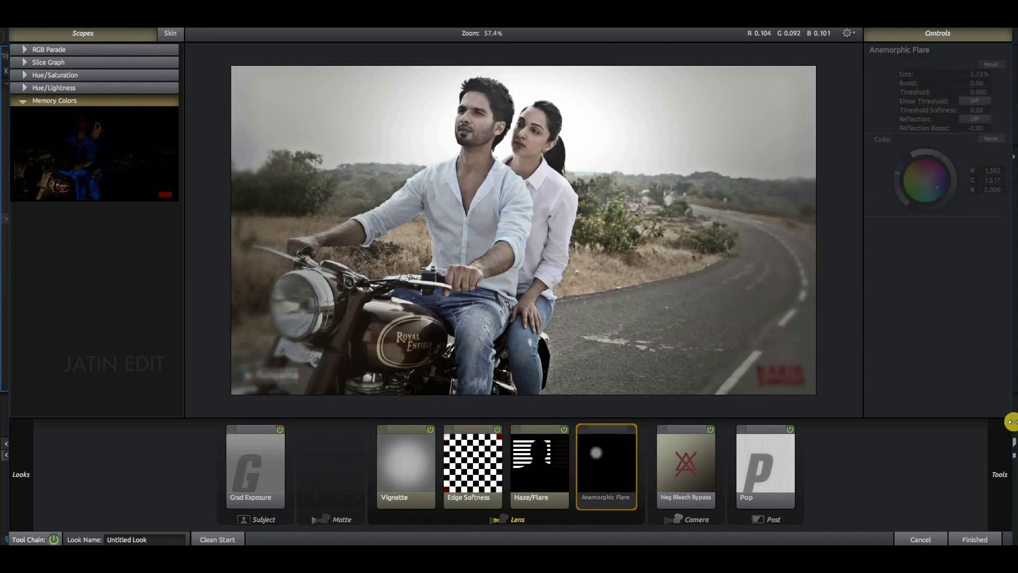
pyautogui.moveTo(629, 452); pyautogui.dragTo(1010, 421)
pyautogui.click(624, 450)
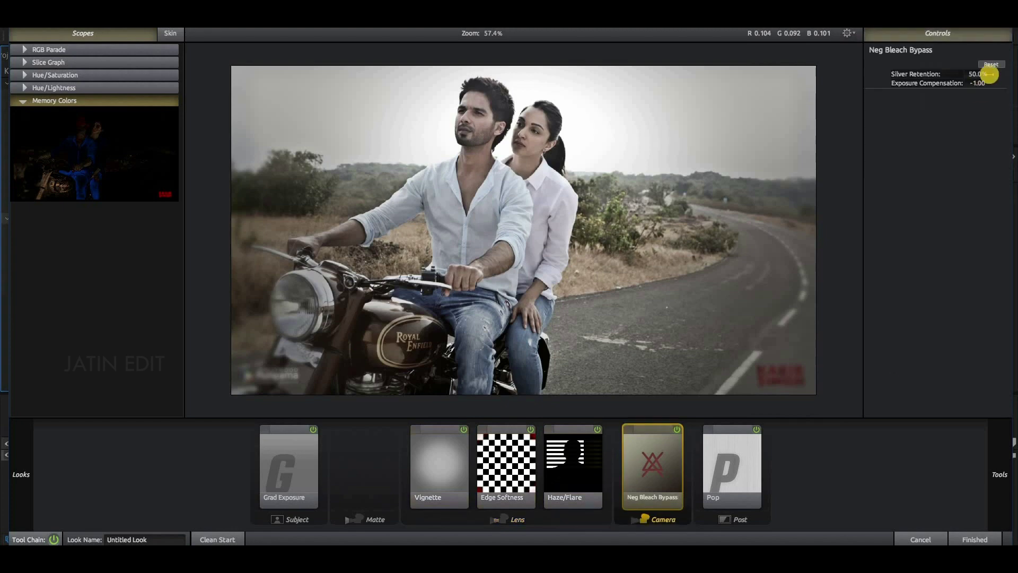
pyautogui.click(573, 466)
pyautogui.click(969, 73)
pyautogui.moveTo(977, 74); pyautogui.dragTo(627, 291)
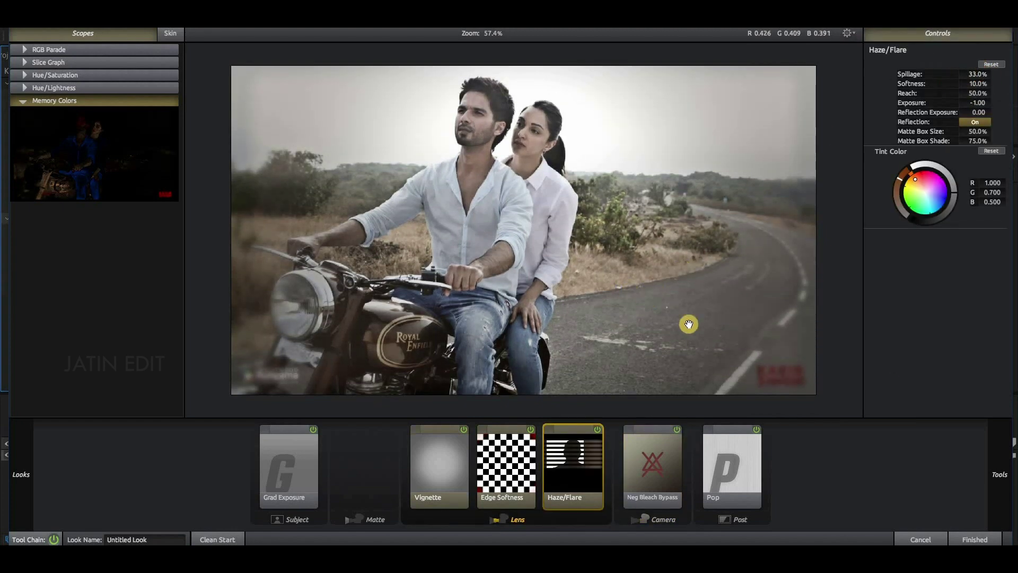
pyautogui.click(964, 541)
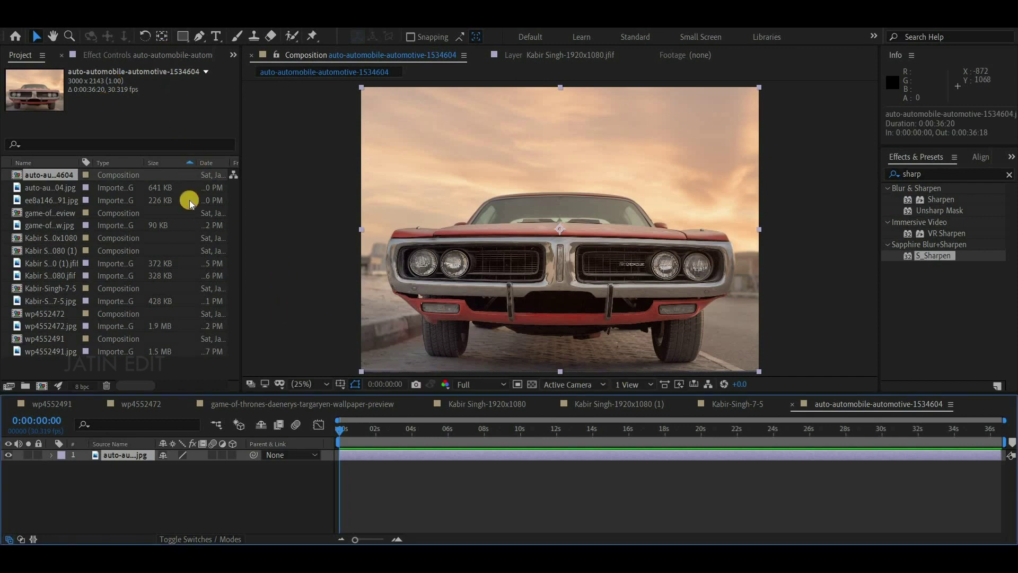
# Copy the Kabir-Singh-7-5 still's effects and paste them onto the car layer
pyautogui.moveTo(165, 53); pyautogui.dragTo(189, 202)
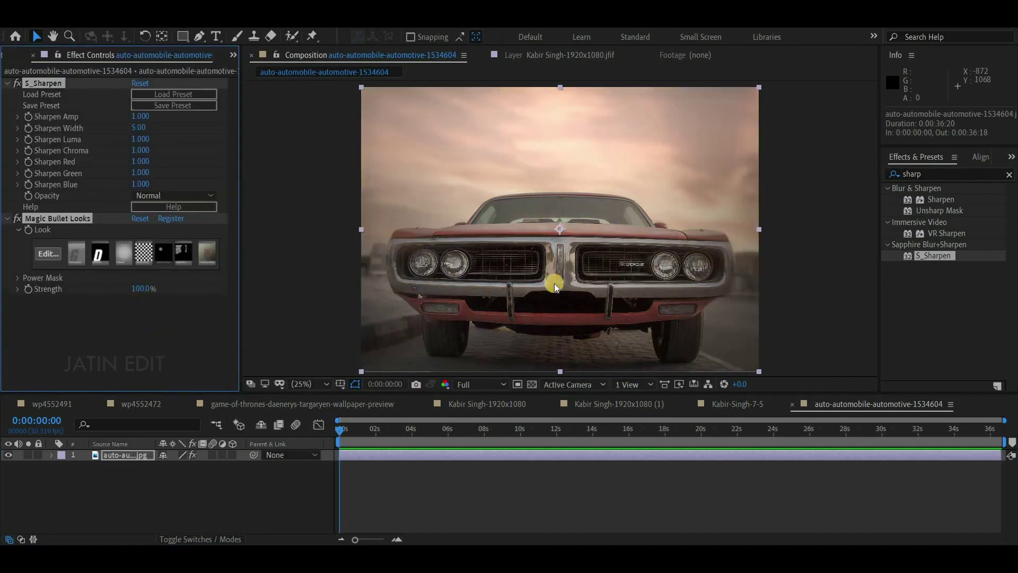
pyautogui.click(727, 403)
pyautogui.click(36, 83)
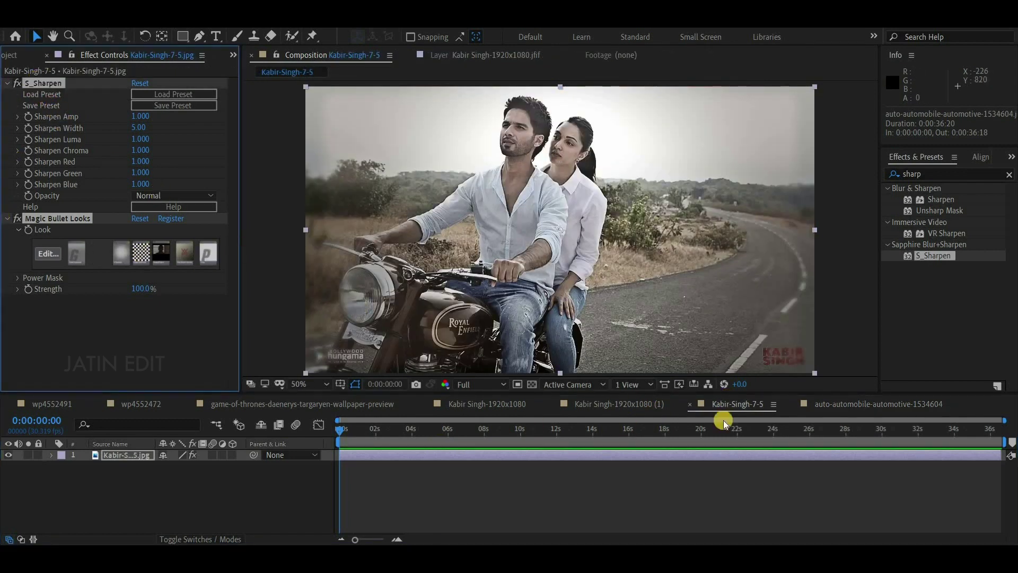
pyautogui.hotkey('shift', '.')
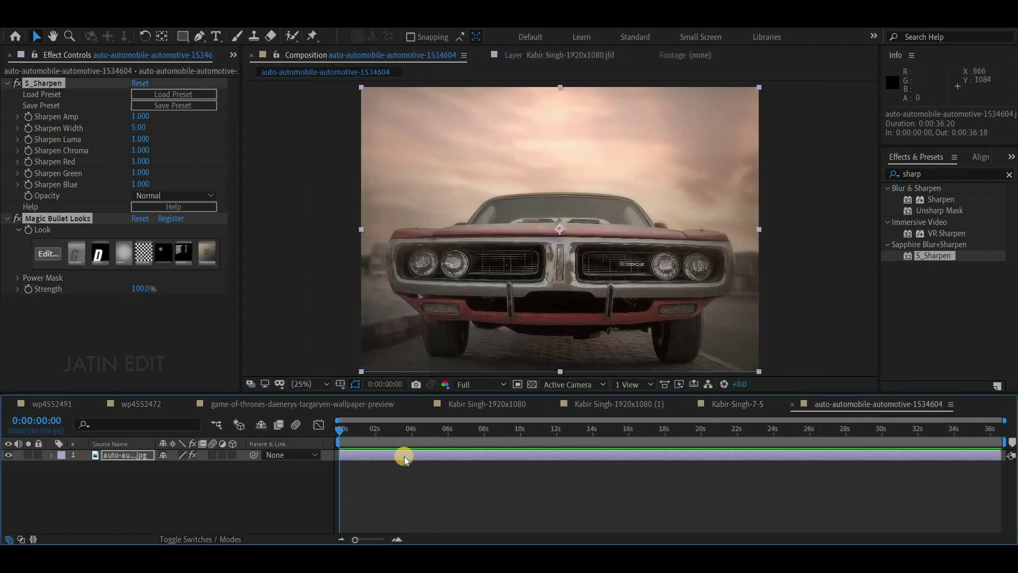
pyautogui.click(404, 456)
pyautogui.hotkey('ctrl', 'v')
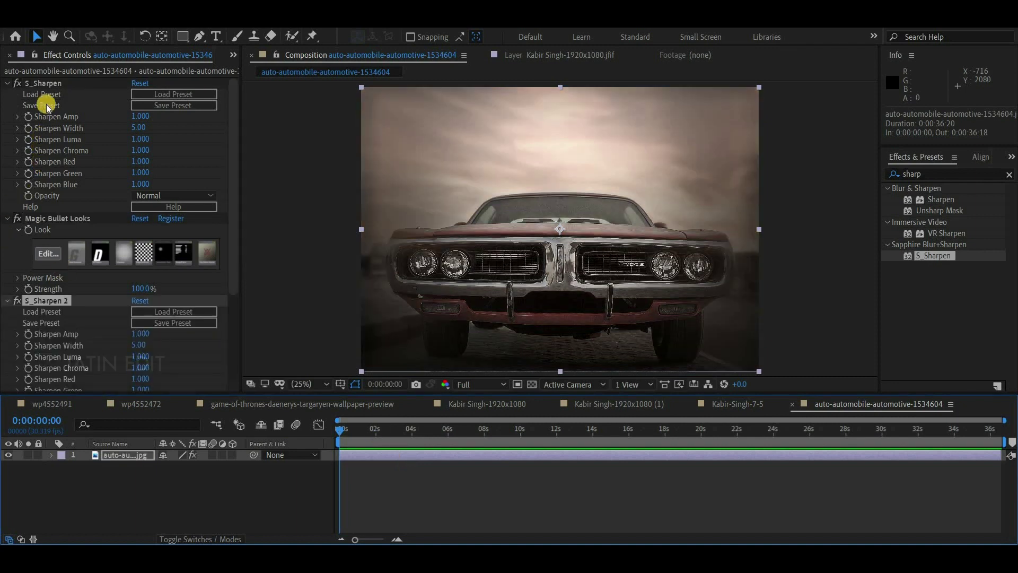
# Delete the car's original S_Sharpen, Magic Bullet Looks and the duplicate sharpen, keeping Magic Bullet Looks 2
pyautogui.click(39, 81)
pyautogui.press('Delete')
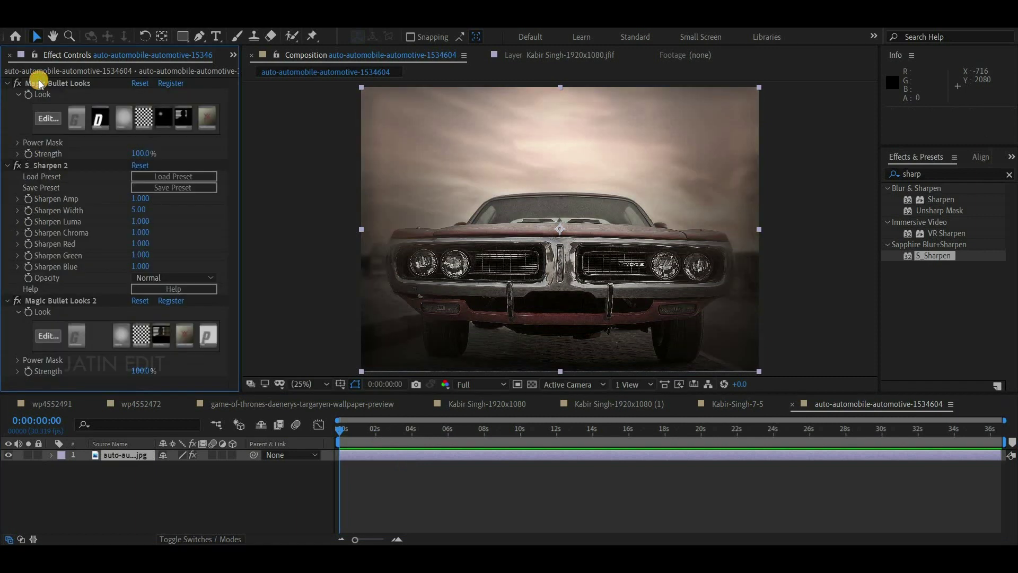
pyautogui.press('Delete')
pyautogui.press('.')
pyautogui.press('.')
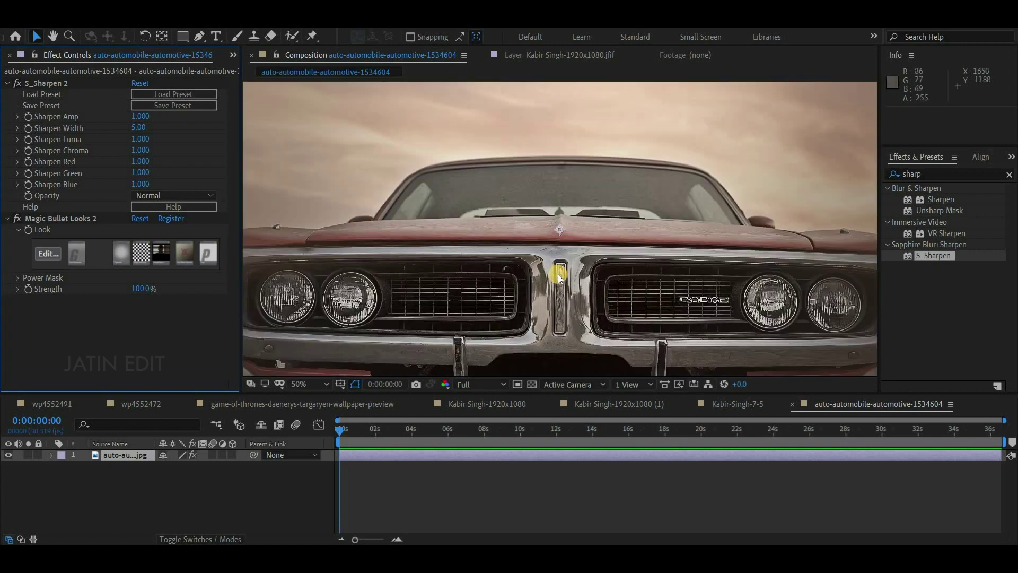
pyautogui.press('.')
pyautogui.press('.')
pyautogui.press(',')
pyautogui.press(',')
pyautogui.click(44, 83)
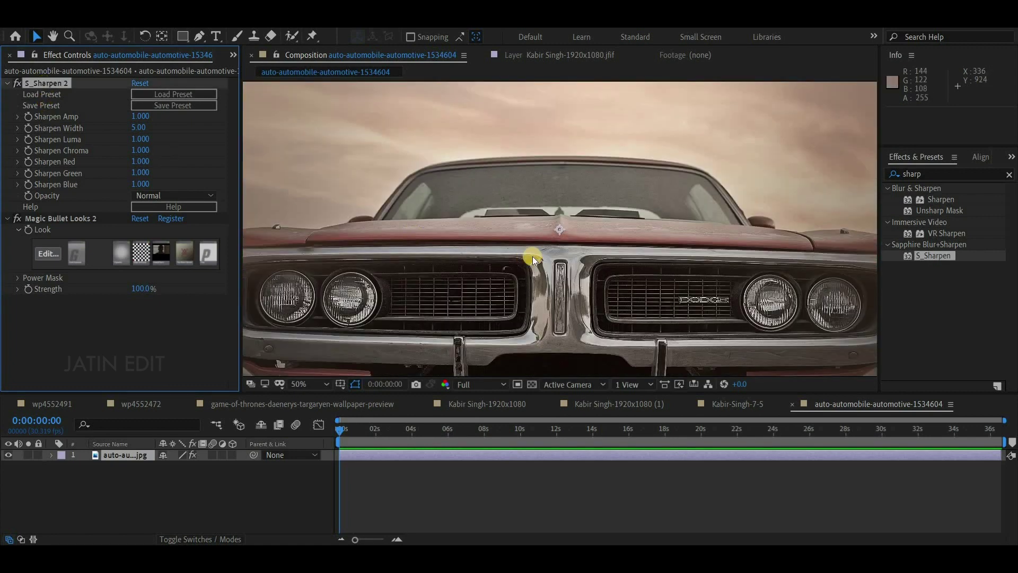
pyautogui.press('Delete')
pyautogui.press(',')
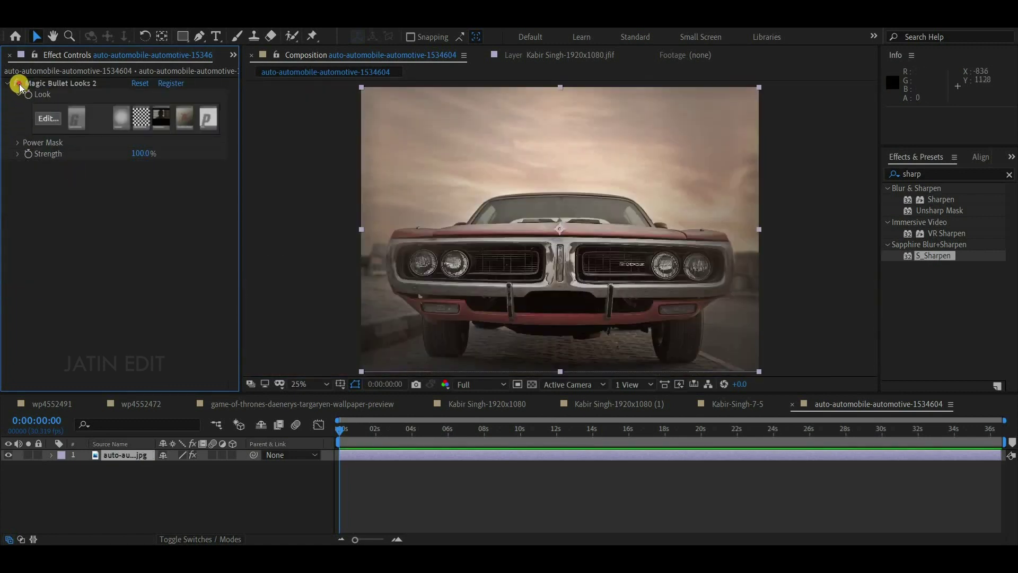
# Toggle Magic Bullet Looks 2 to compare, then open its Looks editor
pyautogui.click(18, 83)
pyautogui.click(18, 83)
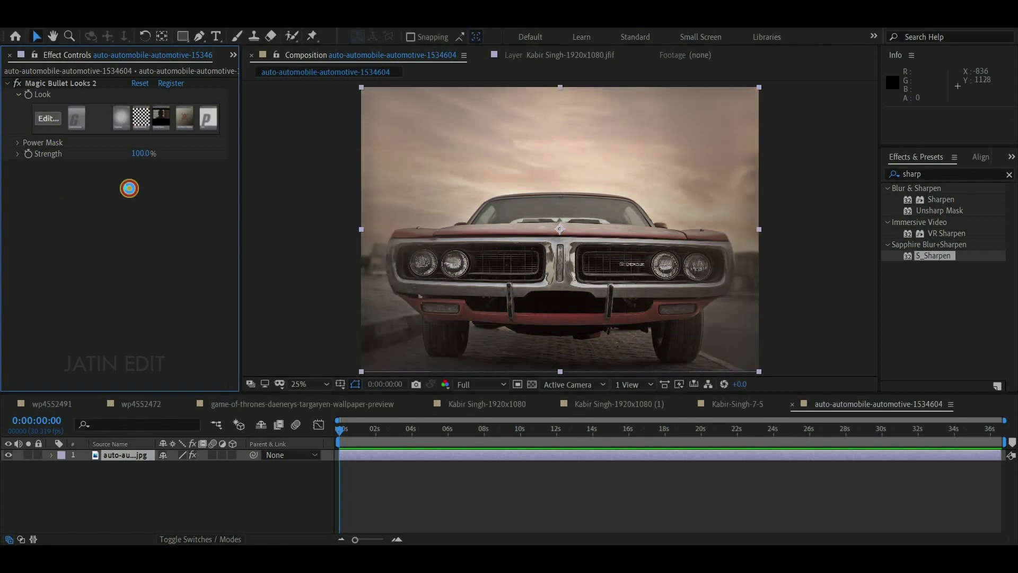
pyautogui.click(442, 294)
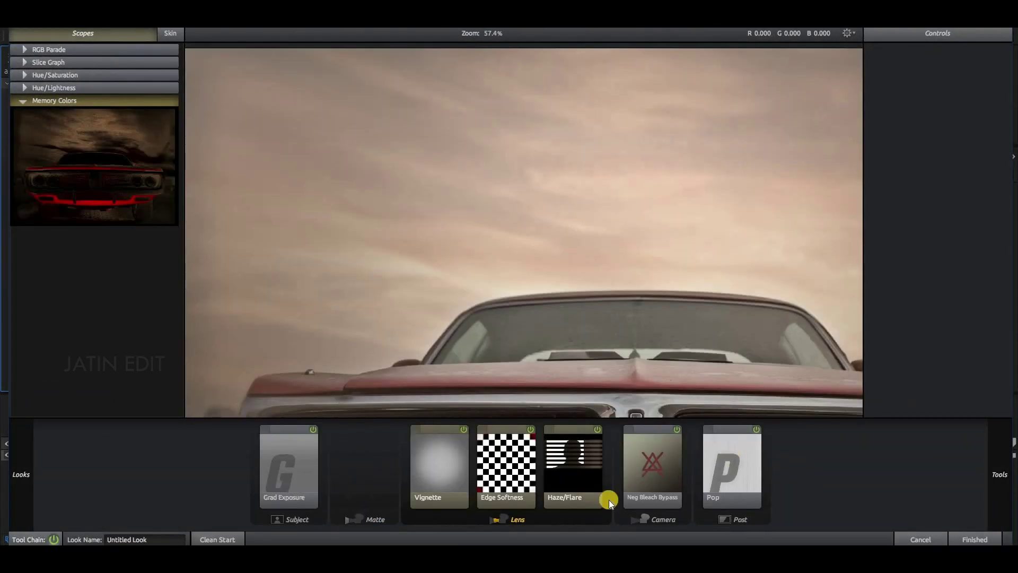
# Switch off Neg Bleach Bypass and add Ranged Saturation after Pop in the Post stage
pyautogui.click(658, 441)
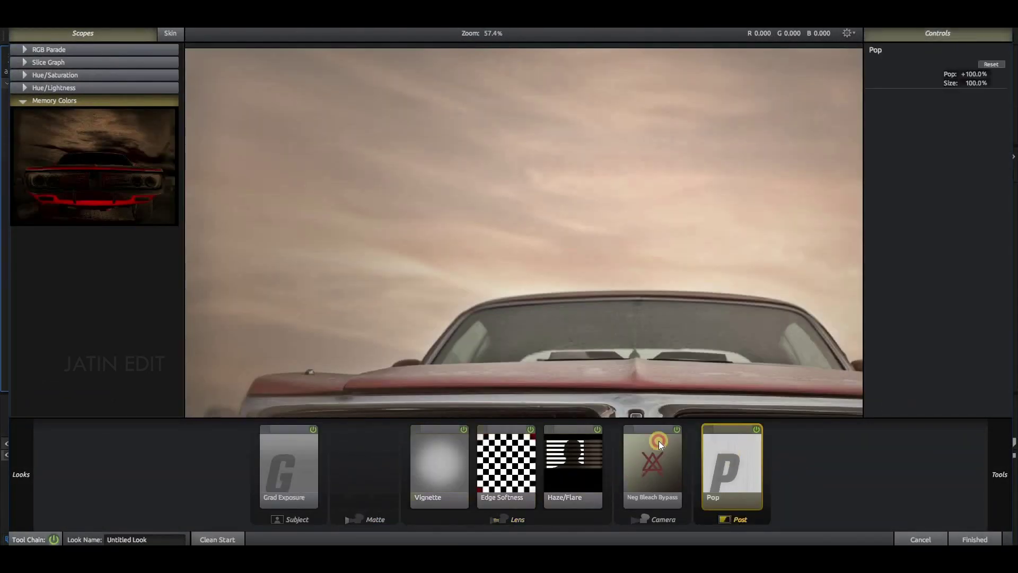
pyautogui.click(675, 429)
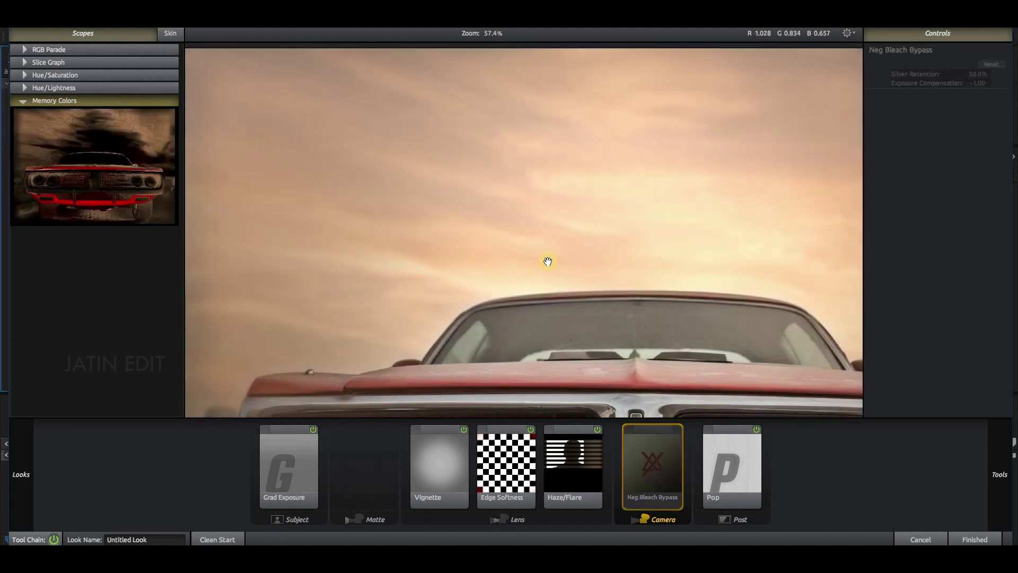
pyautogui.scroll(-2, 546, 262)
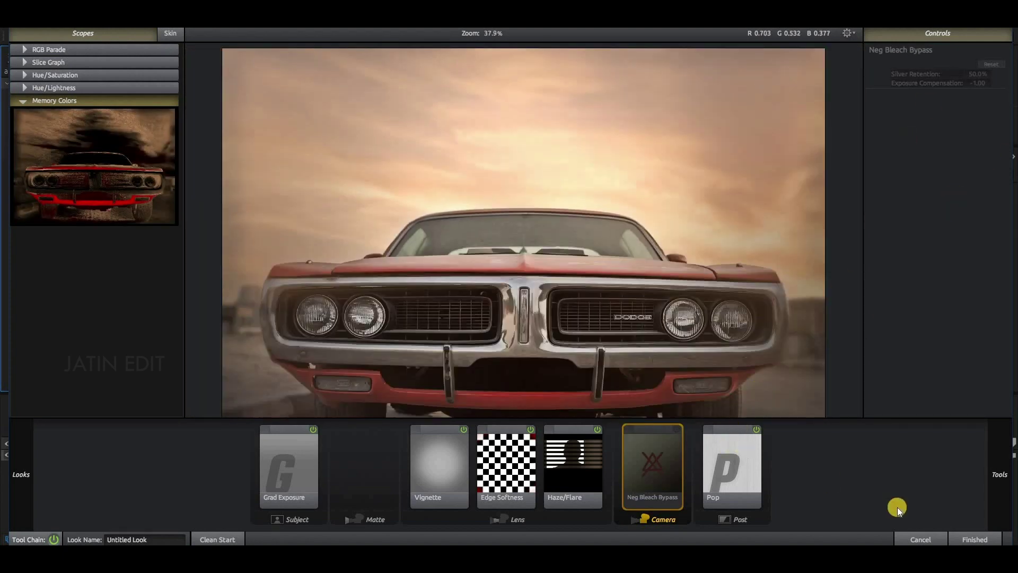
pyautogui.click(1002, 453)
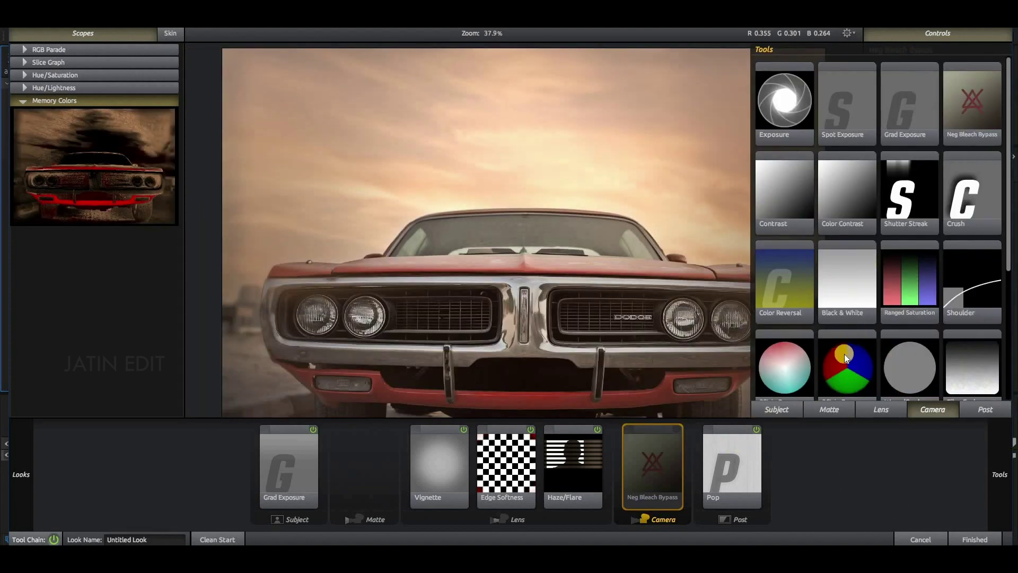
pyautogui.moveTo(909, 281); pyautogui.dragTo(784, 486)
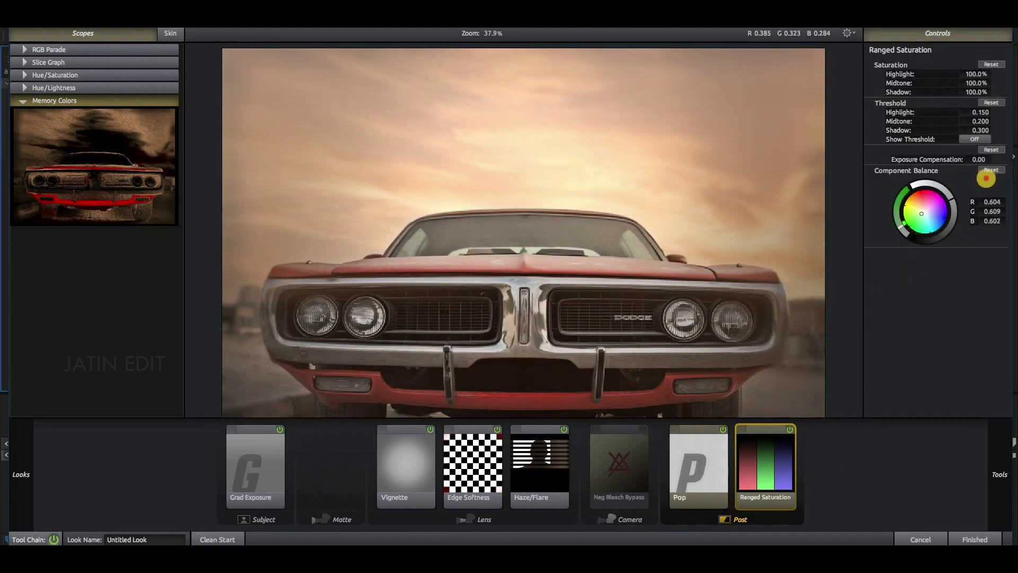
# In Ranged Saturation, set shadow saturation to 95, highlight to 63%, and warm the component balance
pyautogui.click(990, 169)
pyautogui.click(977, 75)
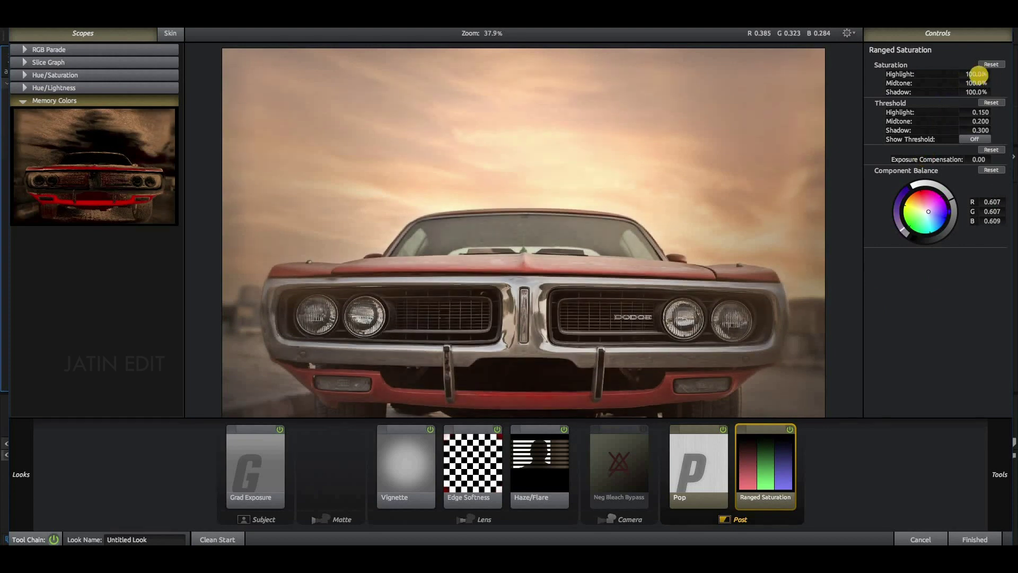
pyautogui.write('75')
pyautogui.press('Return')
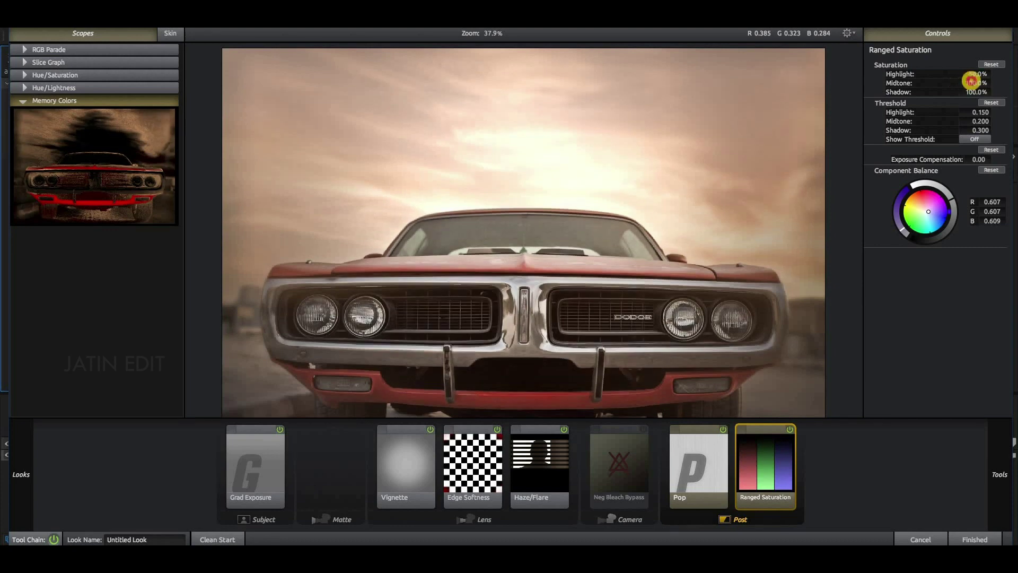
pyautogui.moveTo(976, 84); pyautogui.dragTo(961, 81)
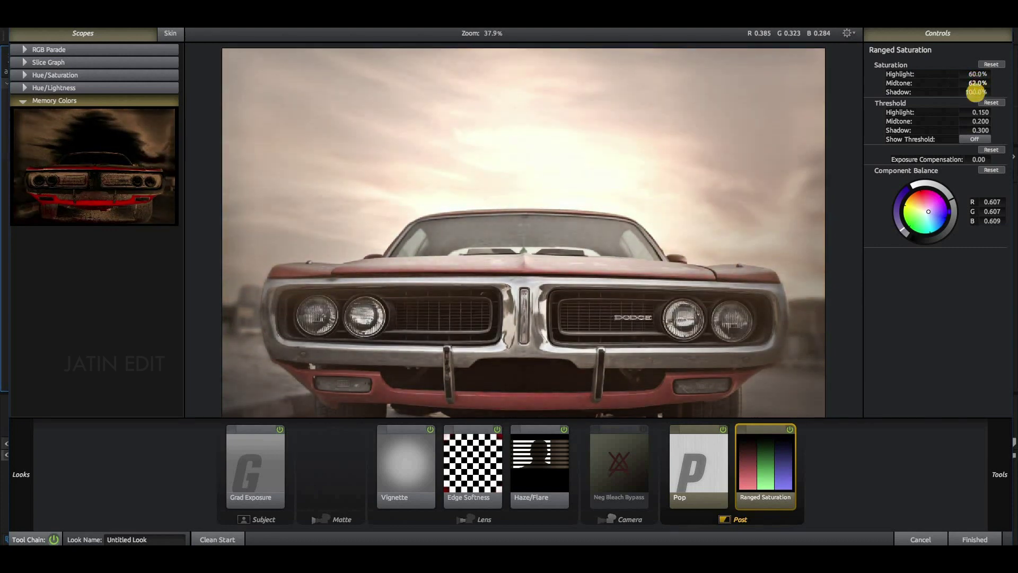
pyautogui.write('95')
pyautogui.press('Return')
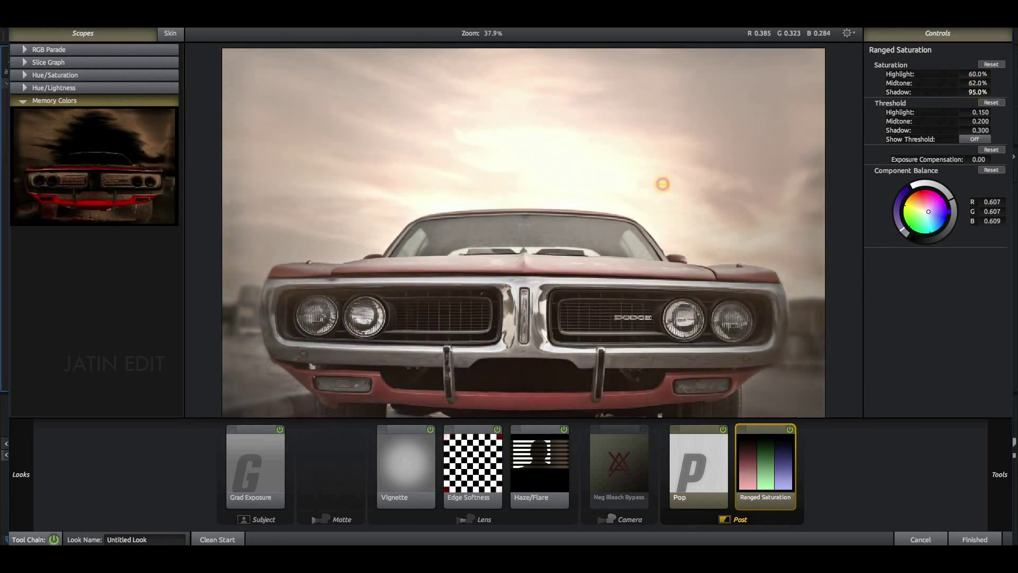
pyautogui.scroll(-1, 698, 222)
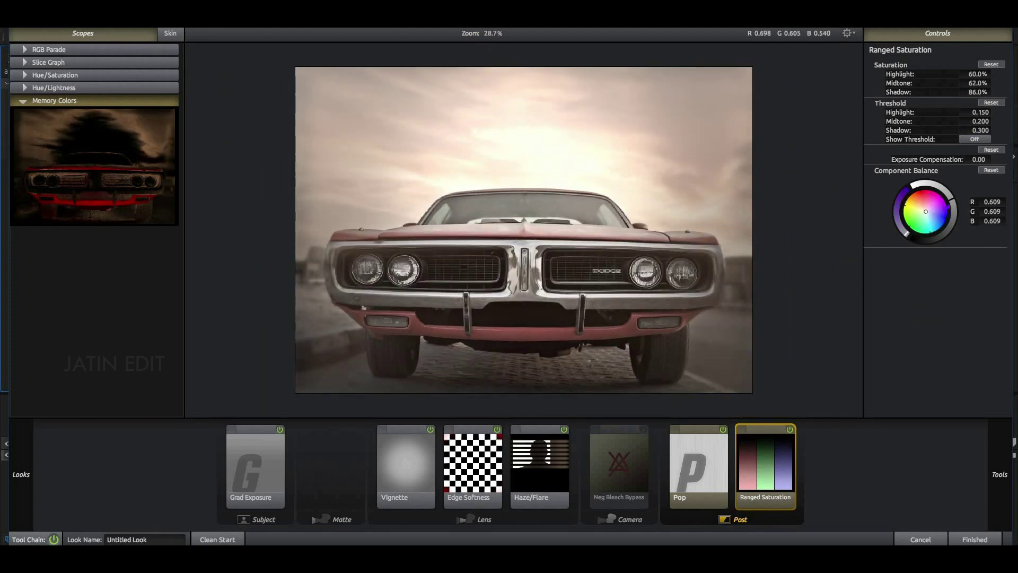
pyautogui.moveTo(948, 214); pyautogui.dragTo(948, 211)
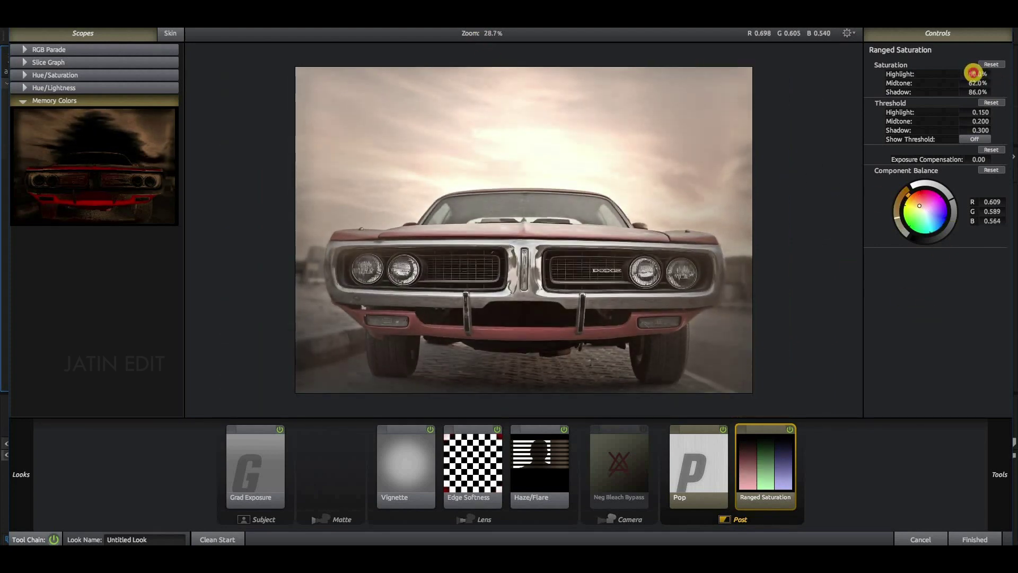
pyautogui.moveTo(964, 76); pyautogui.dragTo(981, 75)
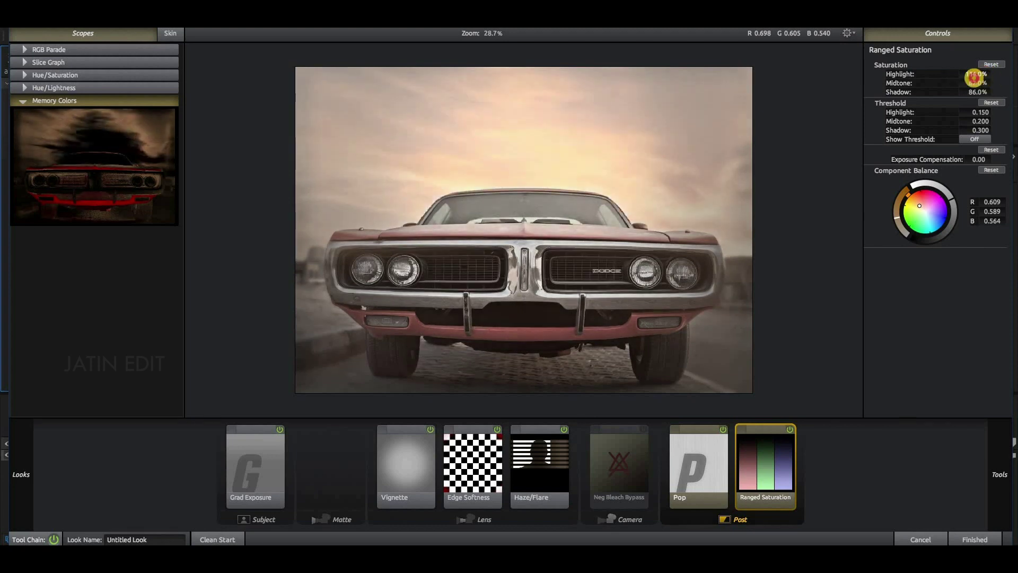
pyautogui.hotkey('ctrl', 'z')
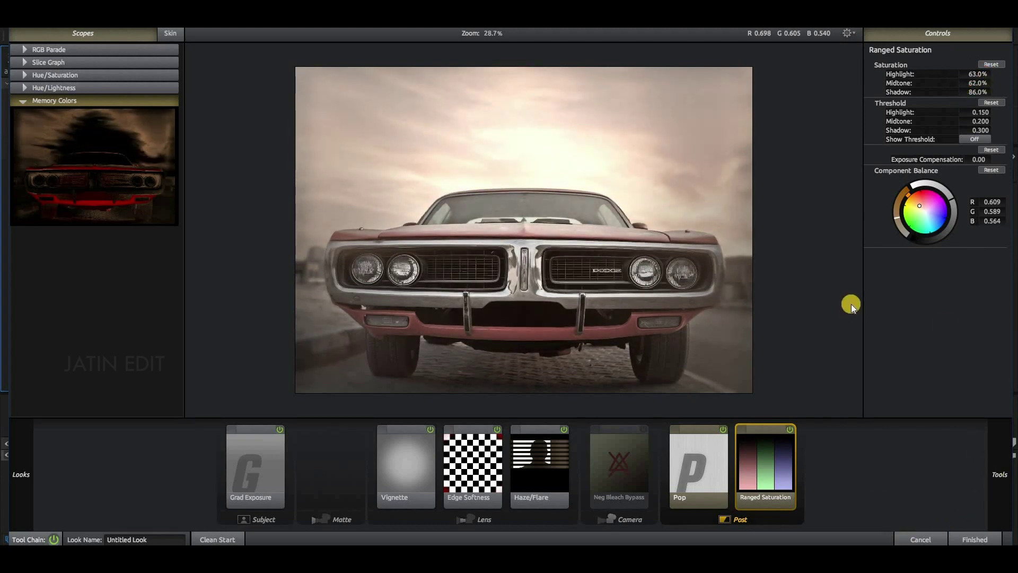
# Add an Exposure tool at the end of Post, set to -1.10 stops
pyautogui.moveTo(999, 474)
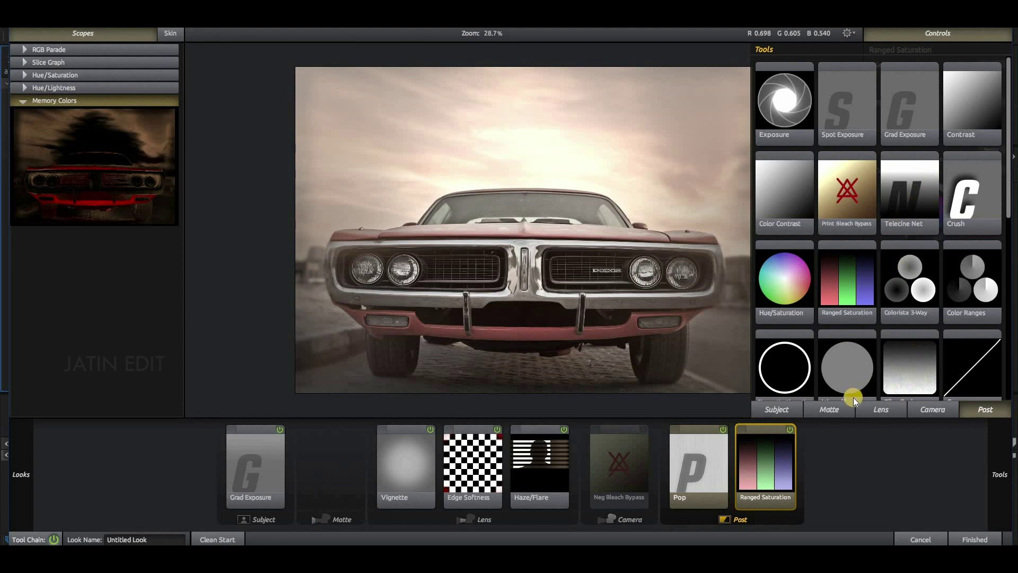
pyautogui.moveTo(784, 101); pyautogui.dragTo(843, 467)
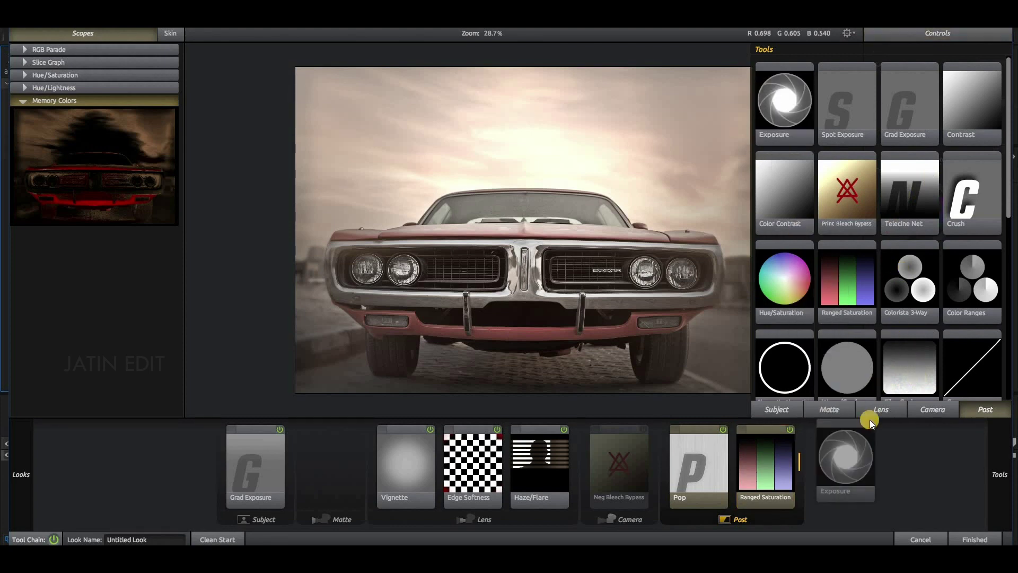
pyautogui.moveTo(967, 74); pyautogui.dragTo(976, 74)
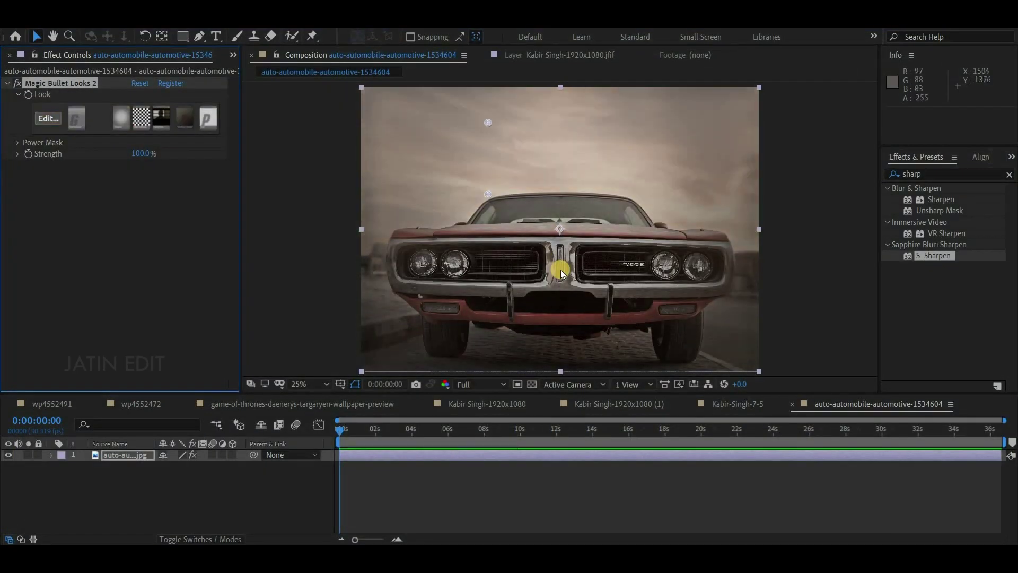
# Deselect the Magic Bullet Looks 2 effect header on the car to hide its mask points
pyautogui.scroll(2, 561, 269)
pyautogui.scroll(1, 561, 269)
pyautogui.scroll(-2, 561, 270)
pyautogui.scroll(-1, 560, 269)
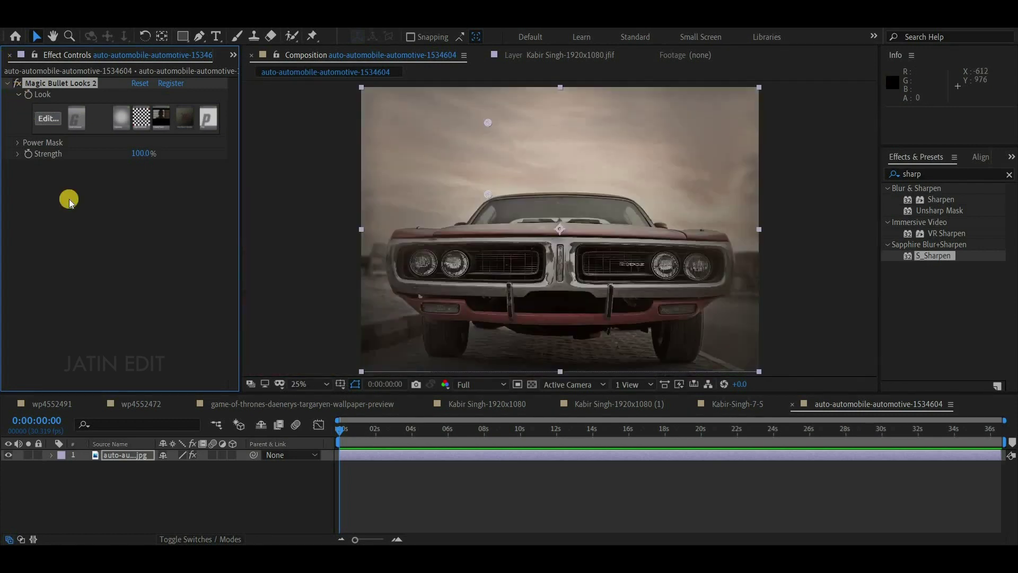
pyautogui.click(83, 218)
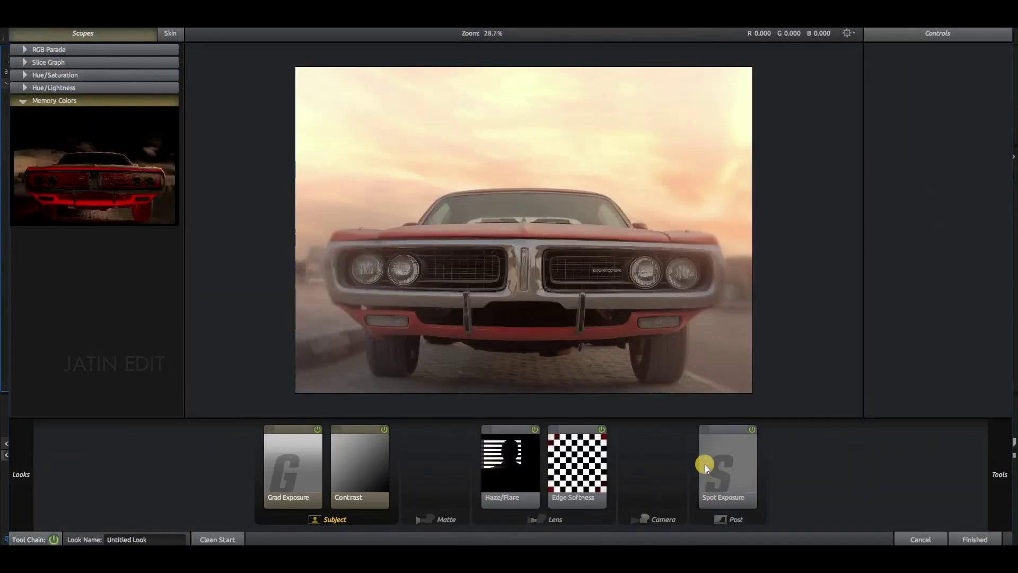
# Centre the Spot Exposure circles on the car and widen Edge Softness to spread 0.319
pyautogui.click(705, 465)
pyautogui.moveTo(519, 206); pyautogui.dragTo(523, 422)
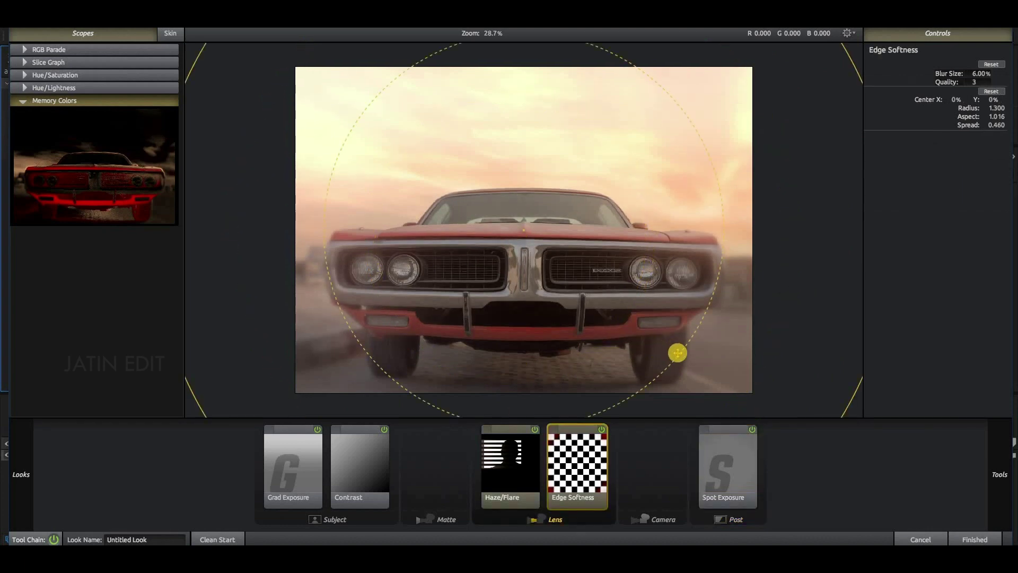
pyautogui.moveTo(697, 379); pyautogui.dragTo(665, 284)
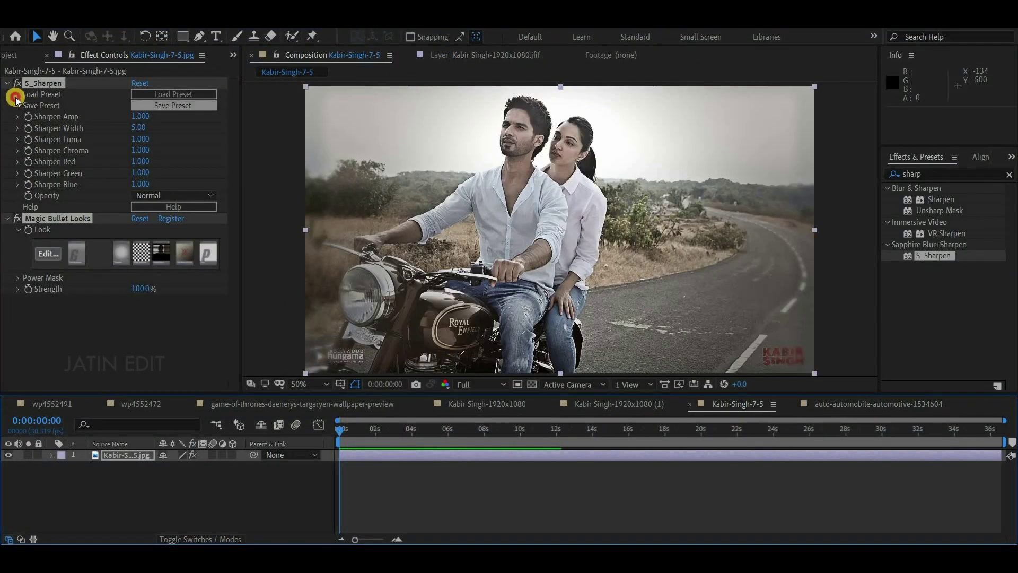
# In the car composition, move S_Sharpen above Magic Bullet Looks in Effect Controls
pyautogui.click(38, 82)
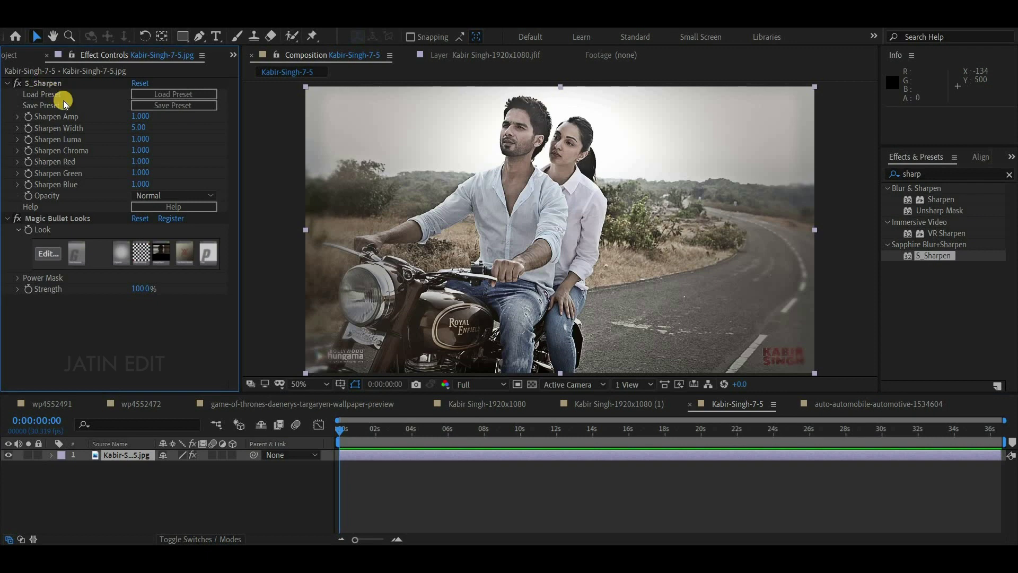
pyautogui.click(823, 404)
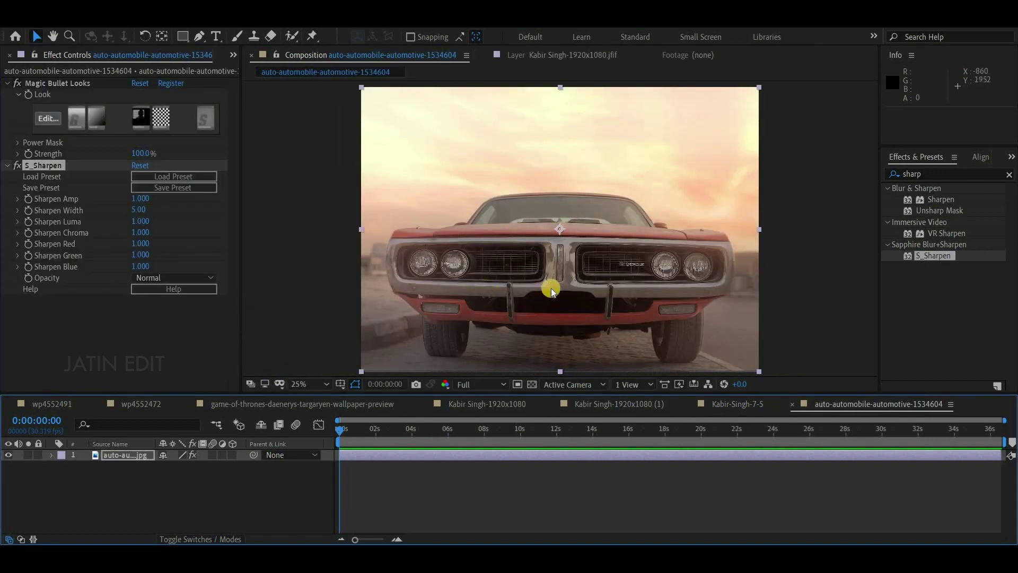
pyautogui.scroll(4, 593, 296)
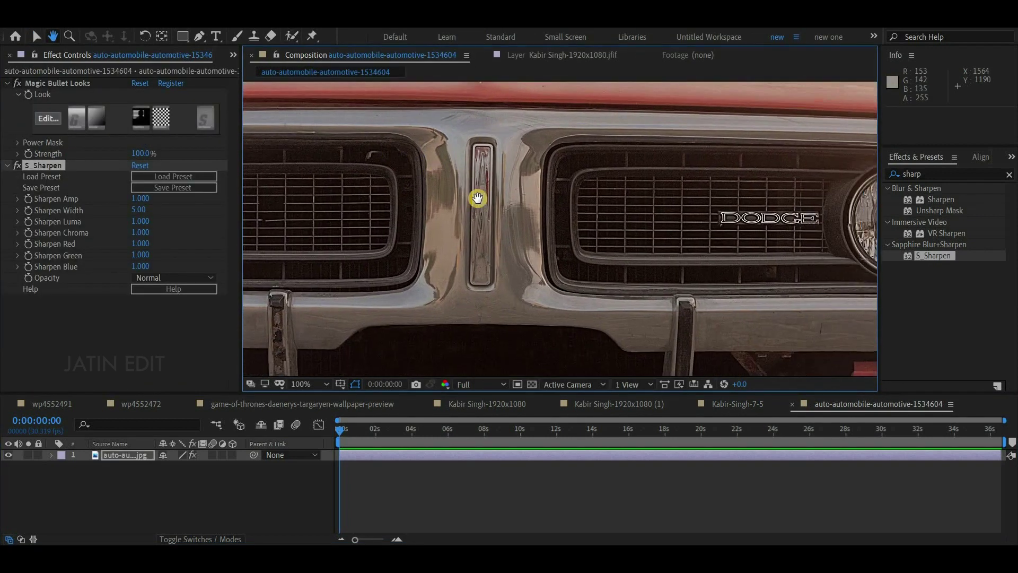
pyautogui.scroll(1, 603, 251)
pyautogui.scroll(1, 603, 251)
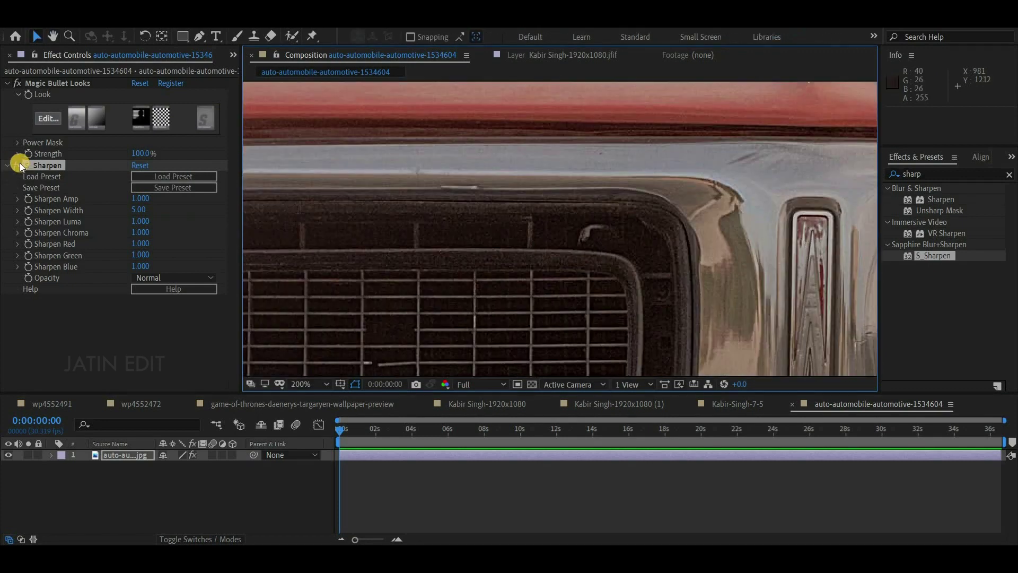
pyautogui.moveTo(17, 166)
pyautogui.mouseDown()
pyautogui.moveTo(553, 240)
pyautogui.moveTo(641, 283)
pyautogui.mouseUp()
# Select the Magic Bullet Looks effect, then bring up the Kabir-Singh-7-5 composition
pyautogui.scroll(-6, 587, 293)
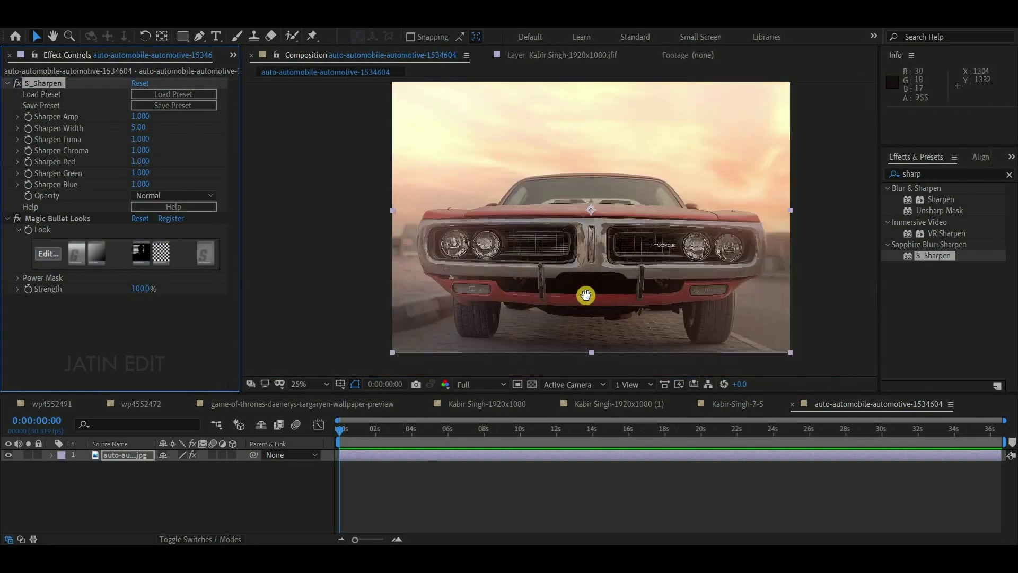
pyautogui.press('v')
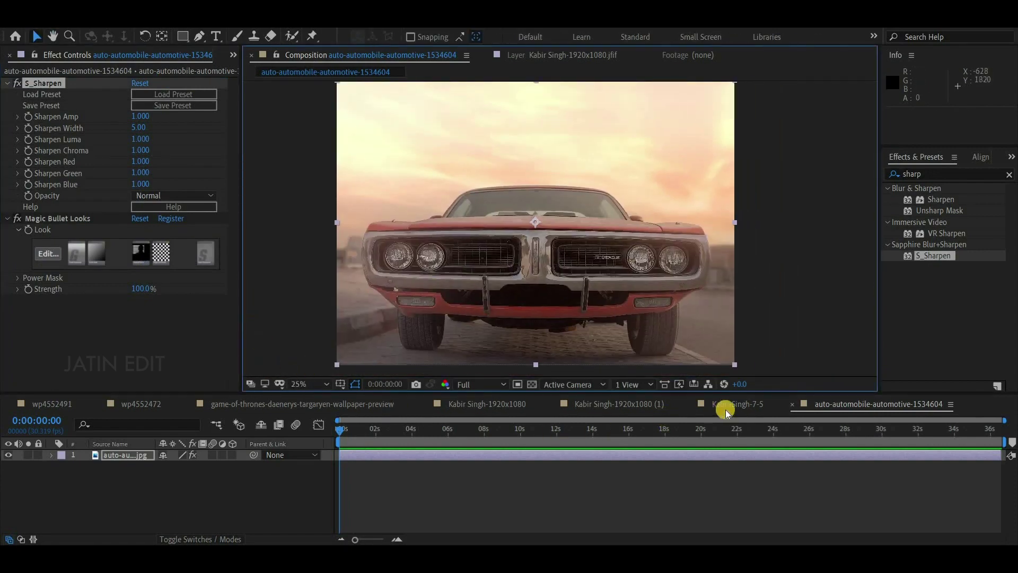
pyautogui.click(45, 218)
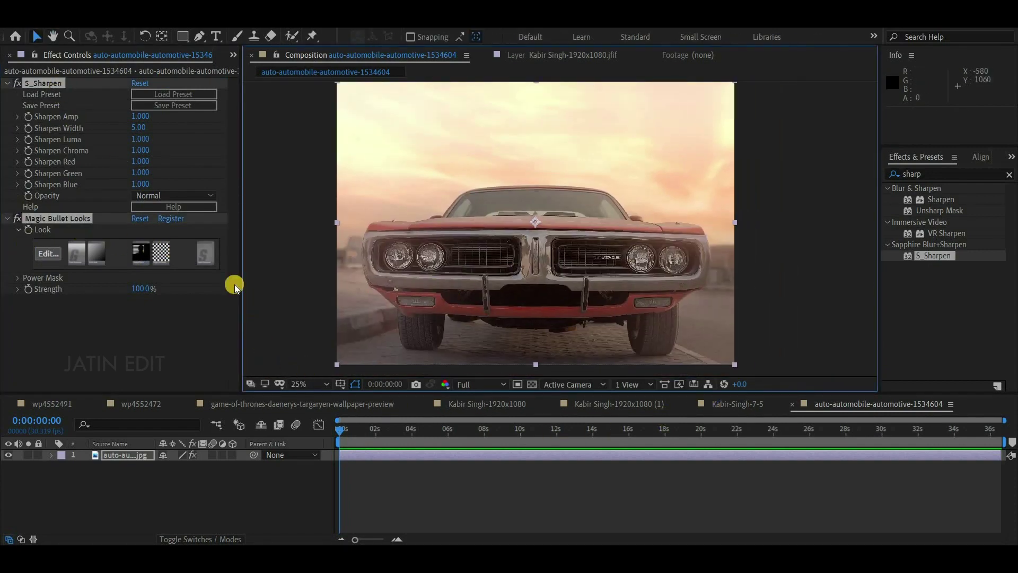
pyautogui.click(737, 405)
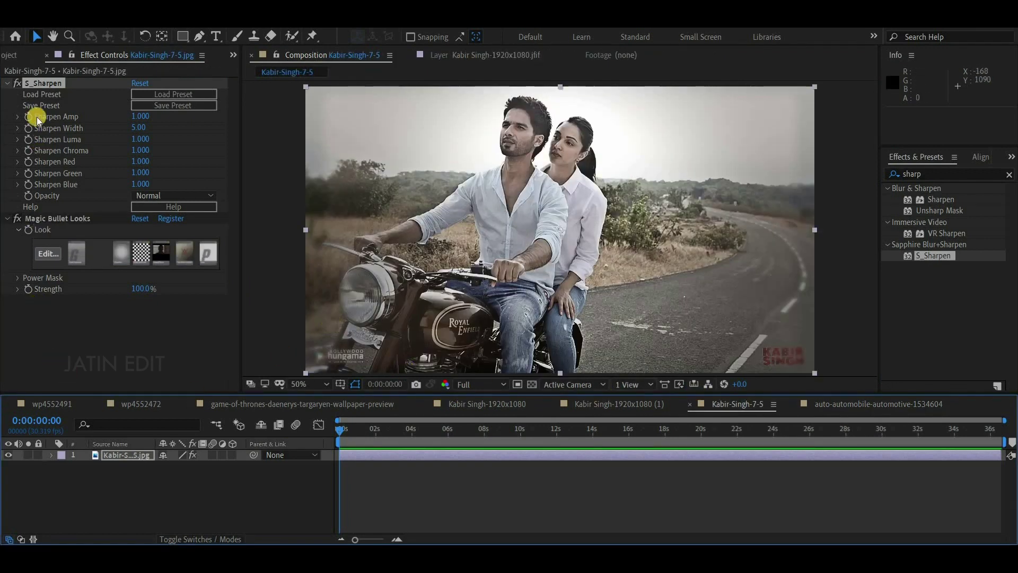
# Delete the Kabir-Singh-7-5 effects to show the original image, then undo to restore them
pyautogui.press('Delete')
pyautogui.press('Delete')
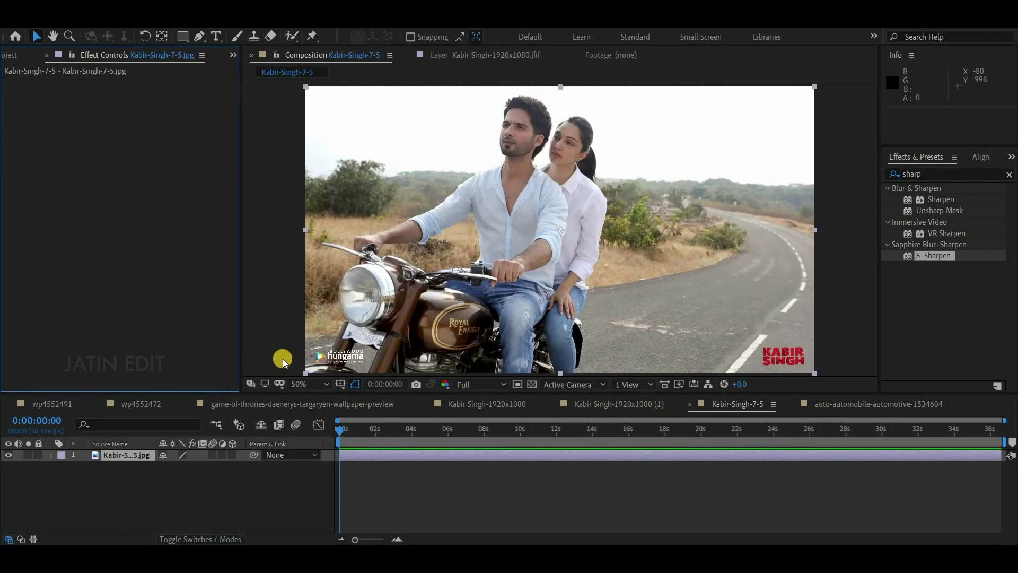
pyautogui.hotkey('ctrl', 'z')
pyautogui.hotkey('ctrl', 'z')
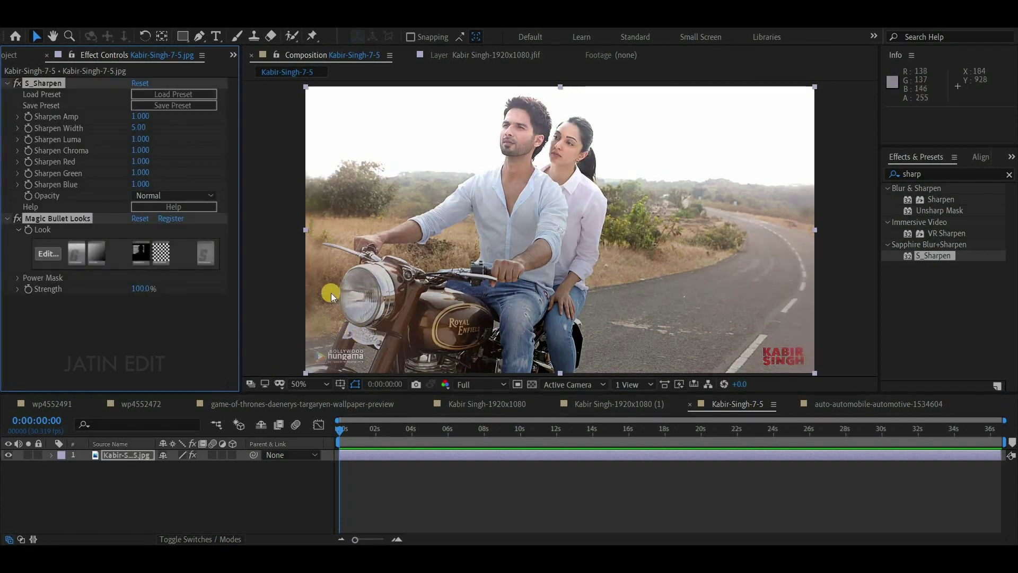
pyautogui.click(153, 326)
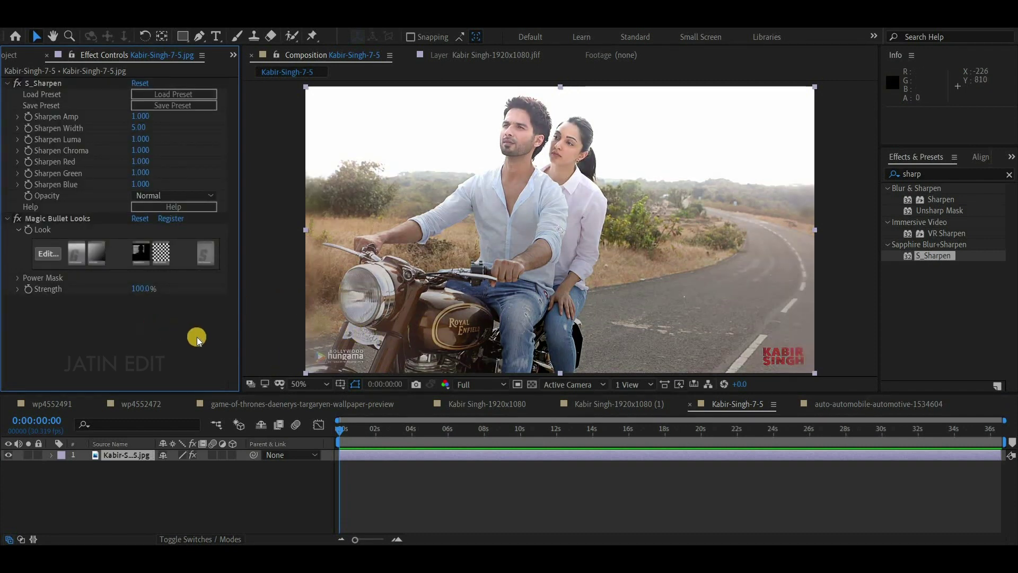
# Toggle Magic Bullet Looks off and on to compare, then show Kabir Singh-1920x1080 (1)
pyautogui.click(15, 219)
pyautogui.click(15, 219)
pyautogui.click(16, 219)
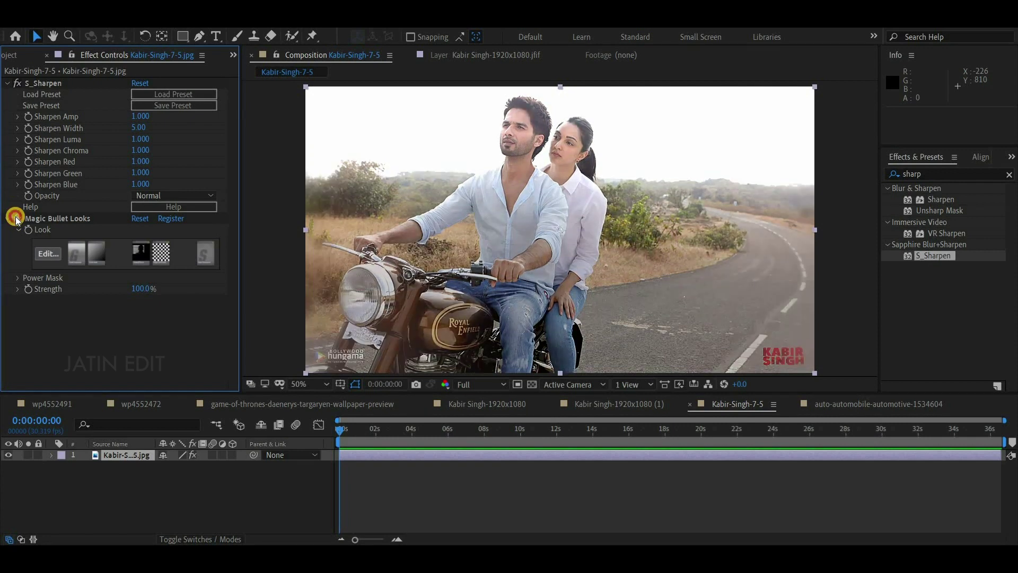
pyautogui.click(15, 219)
pyautogui.click(16, 219)
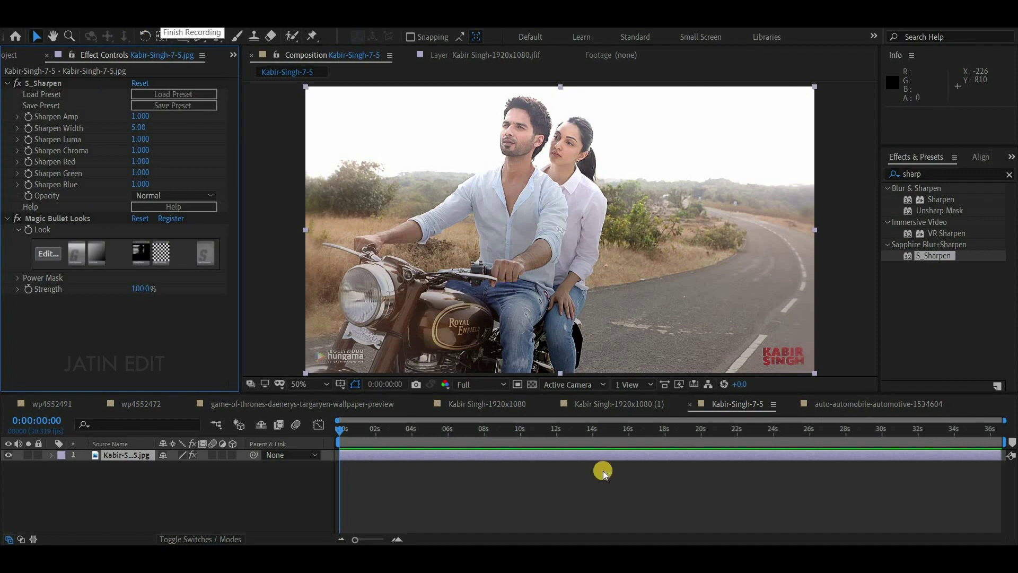
pyautogui.click(610, 407)
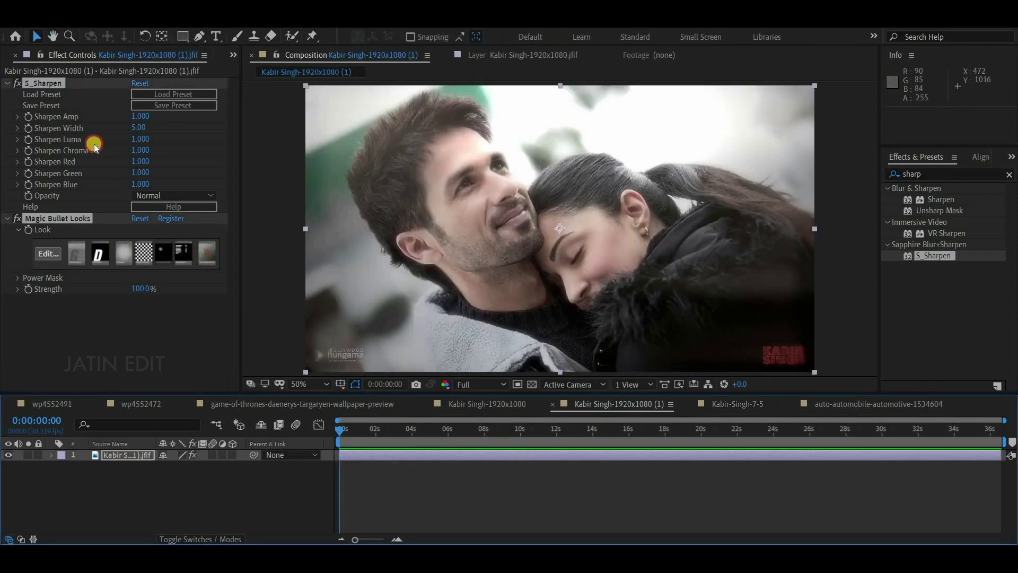
pyautogui.click(32, 86)
pyautogui.press('Delete')
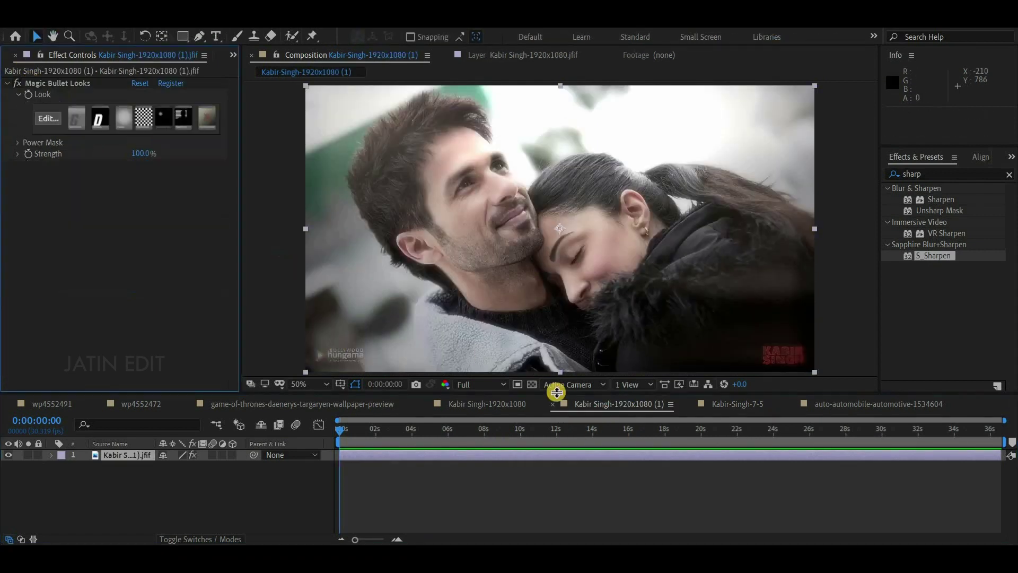
pyautogui.press('Delete')
pyautogui.hotkey('ctrl', 'z')
pyautogui.hotkey('ctrl', 'z')
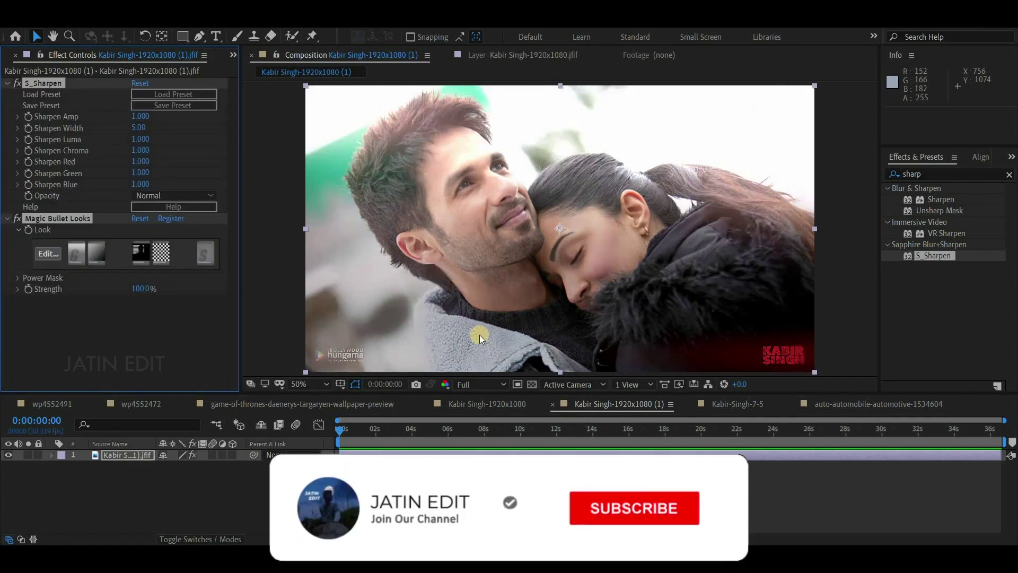
pyautogui.scroll(-8, 613, 239)
pyautogui.scroll(6, 562, 230)
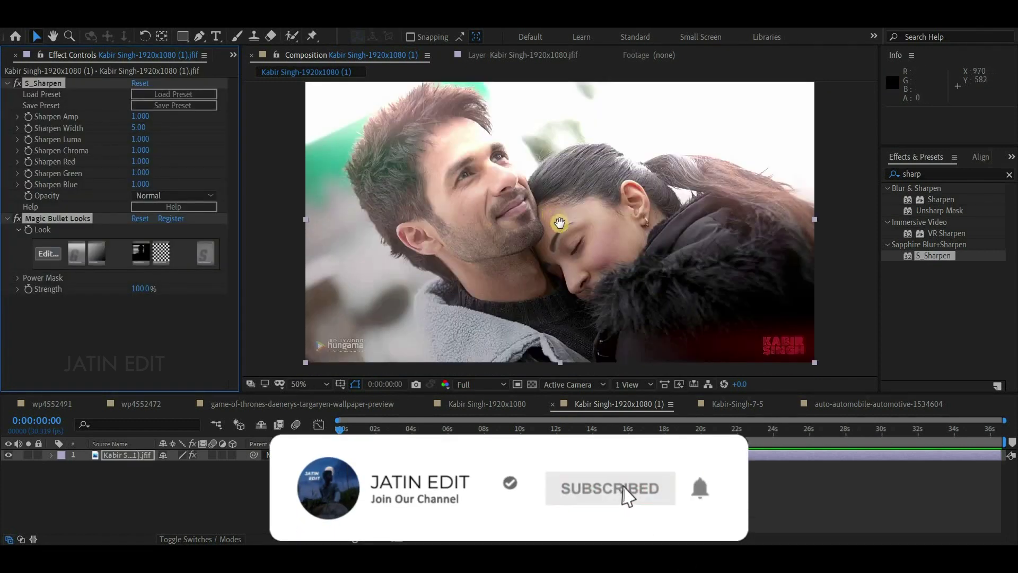